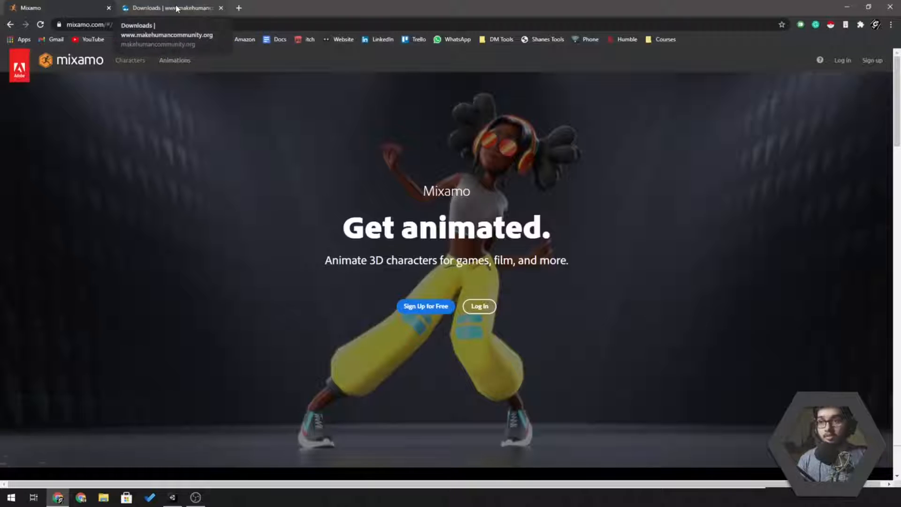
Show the MakeHuman Community downloads page in the browser and look over the upcoming 1.2.0 release section.
key(alt+Tab)
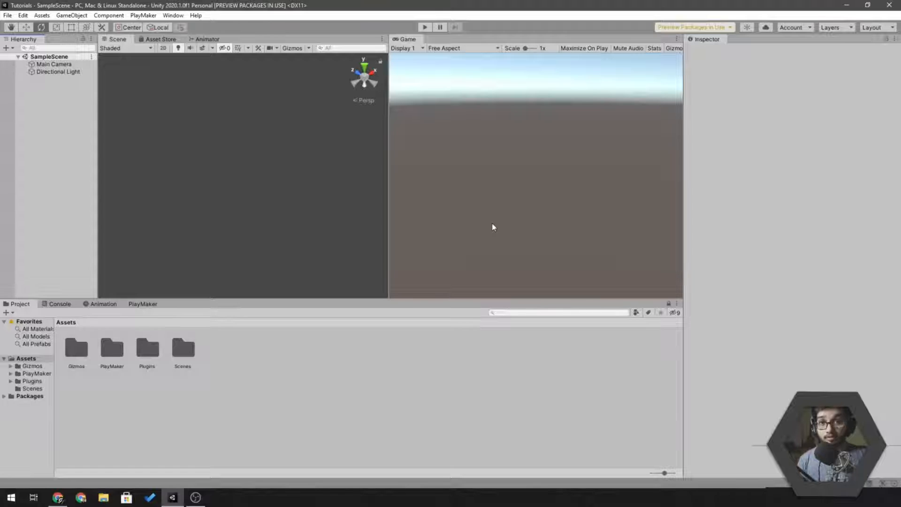
key(alt+Tab)
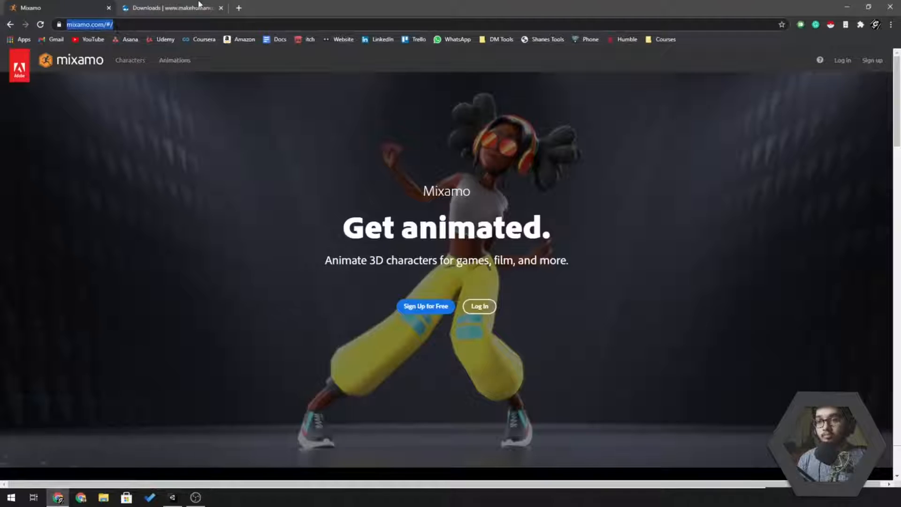
click(182, 6)
click(216, 27)
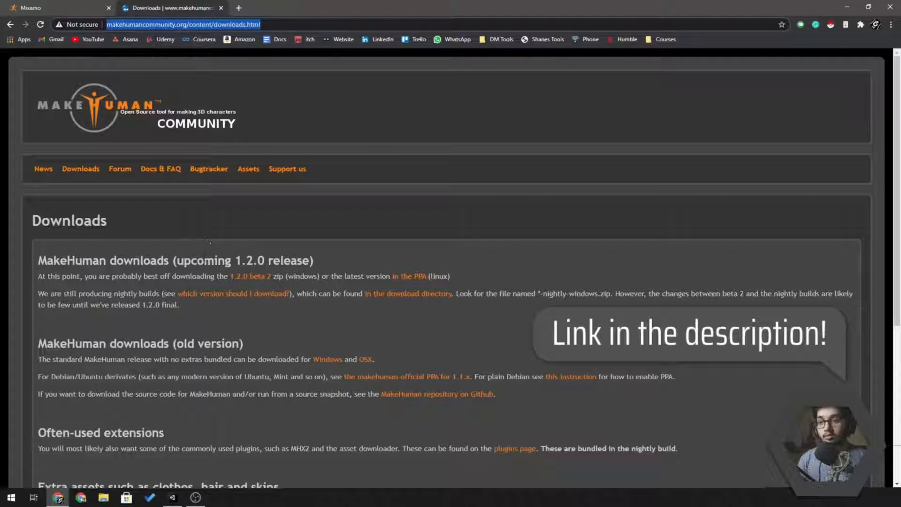
drag(205, 260, 168, 260)
click(165, 259)
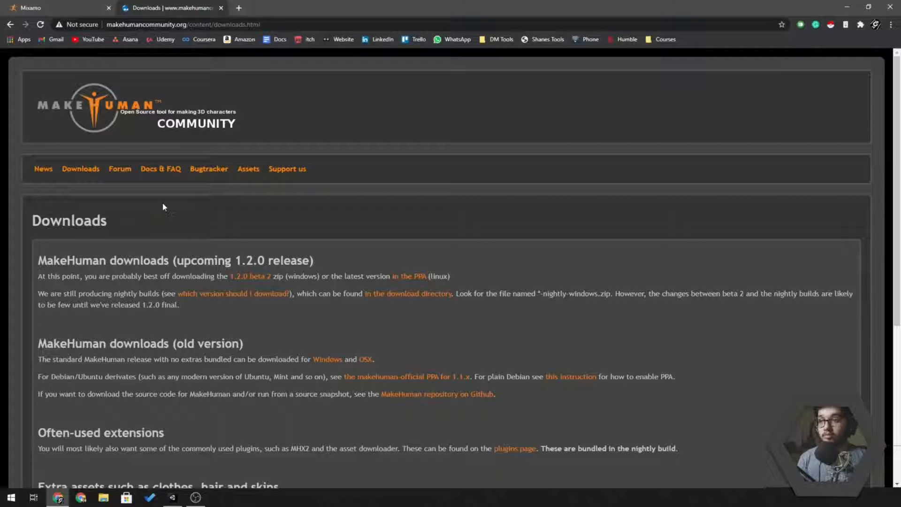
Launch the MakeHuman desktop application by searching Windows for makehuman.exe.
key(super)
text(makehu)
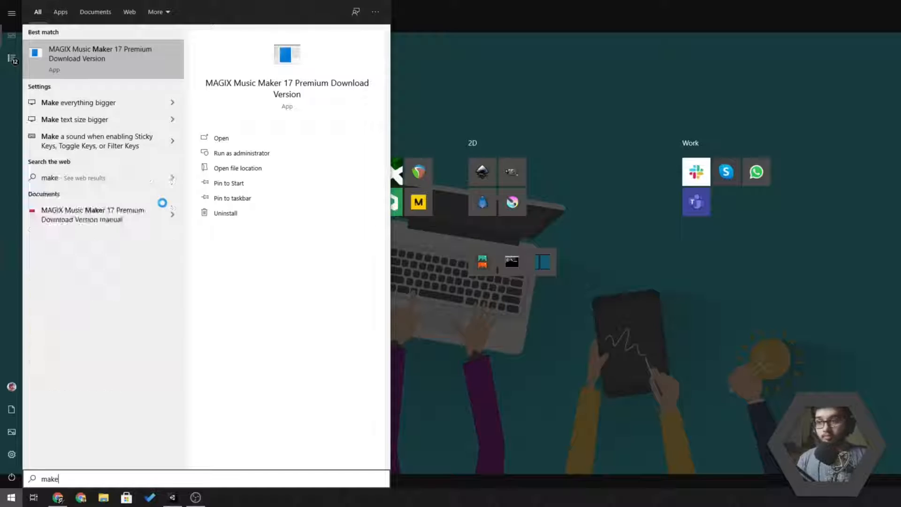
text(man.exe)
key(Return)
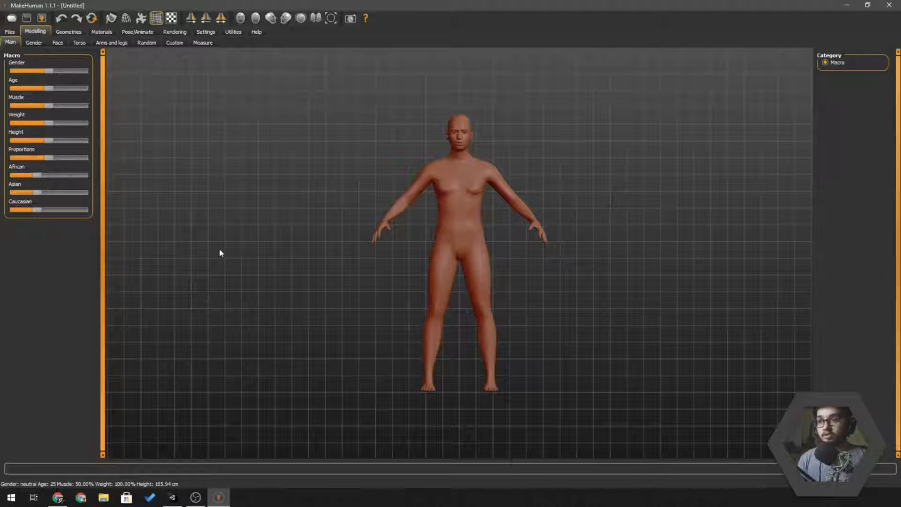
Look through the gender-specific body options and set the character's main gender value to almost fully male.
click(35, 42)
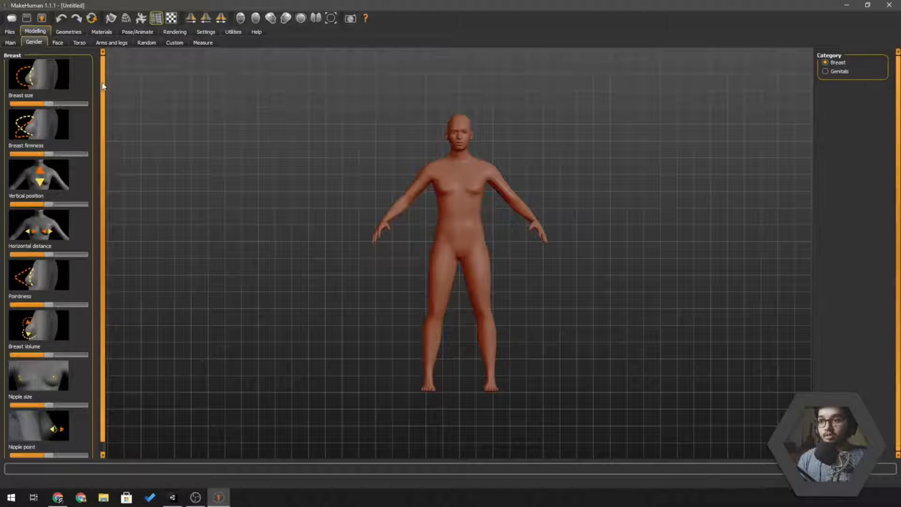
scroll(103, 86, down, 1)
click(67, 31)
click(44, 33)
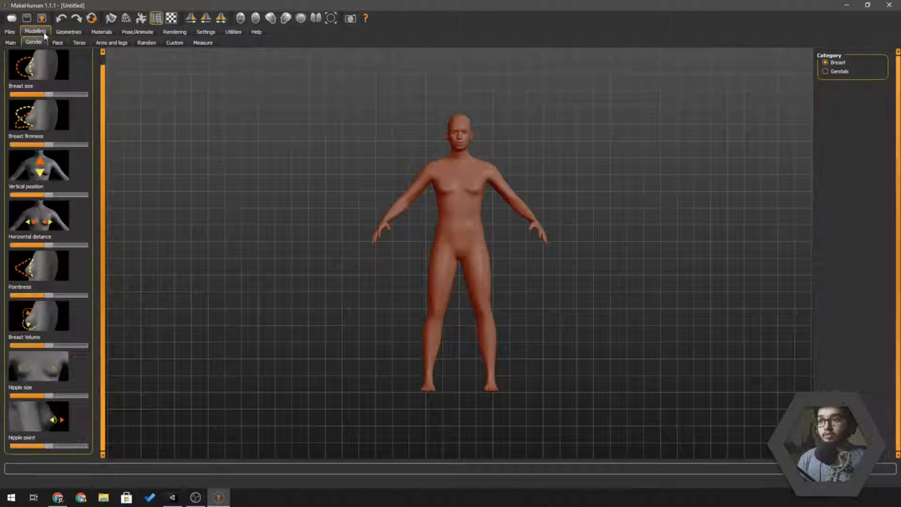
click(10, 42)
drag(48, 70, 56, 71)
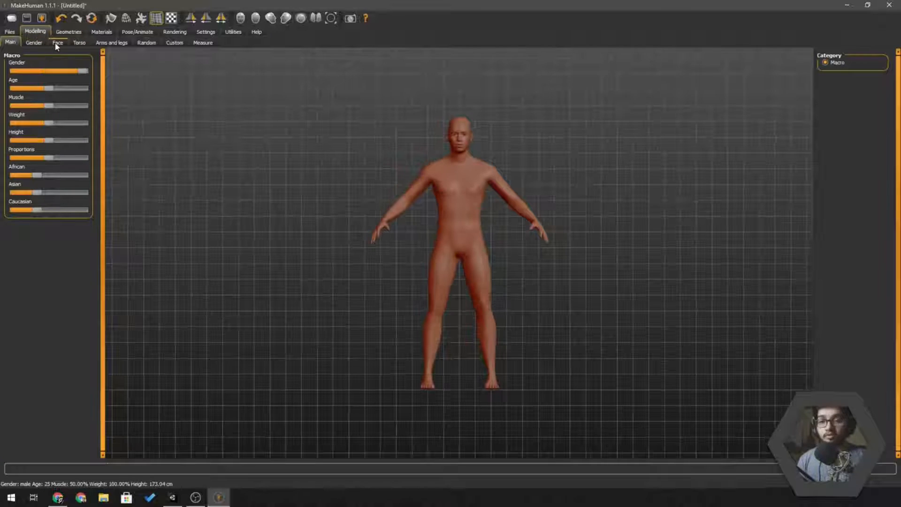
Look over the face and torso modelling options and dress the character in the Male casualsuit02 outfit.
click(58, 42)
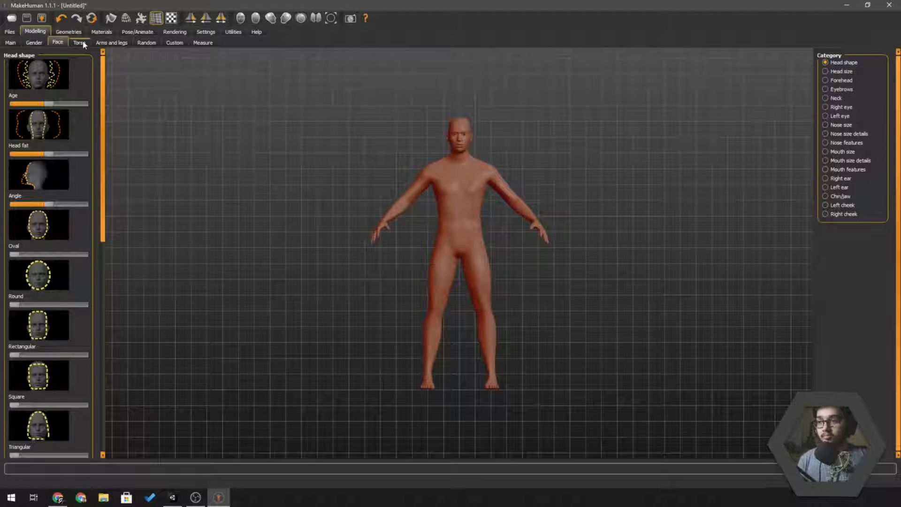
click(83, 44)
click(68, 32)
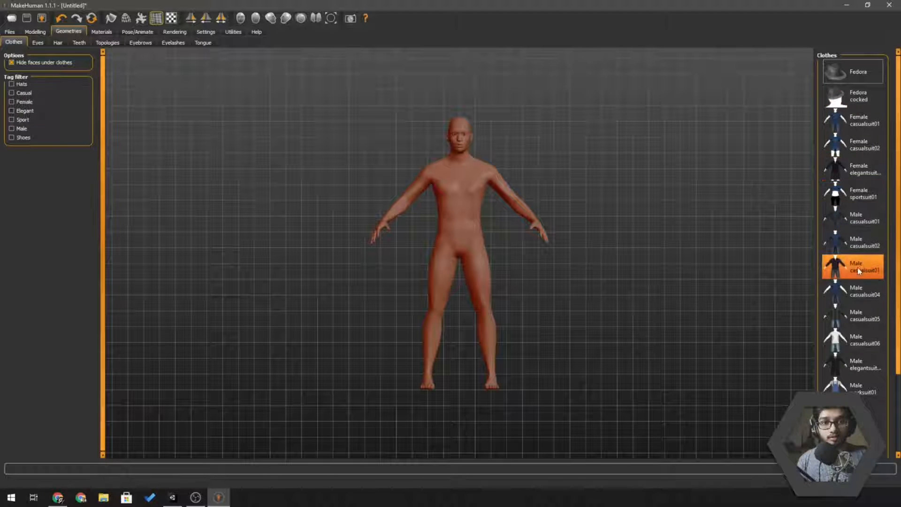
click(854, 242)
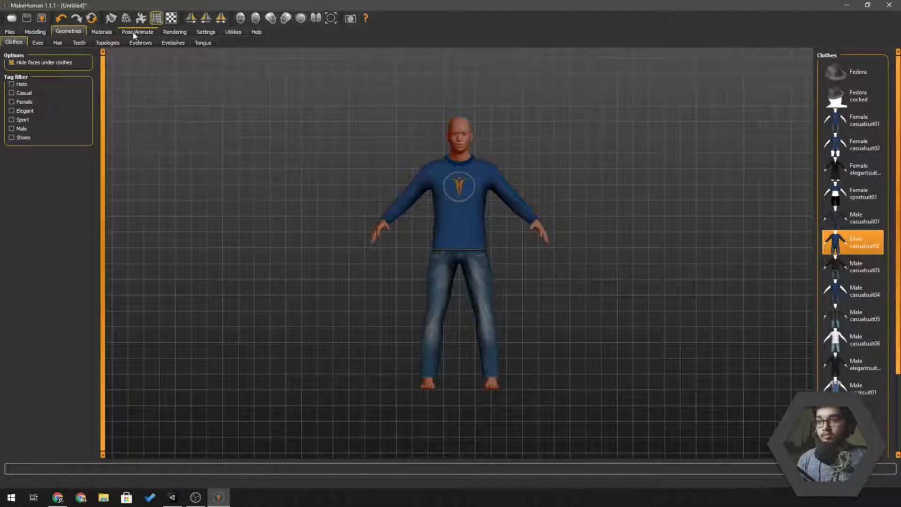
Apply the Middleage asian female skin material to the character and inspect the upper body from several angles.
click(106, 34)
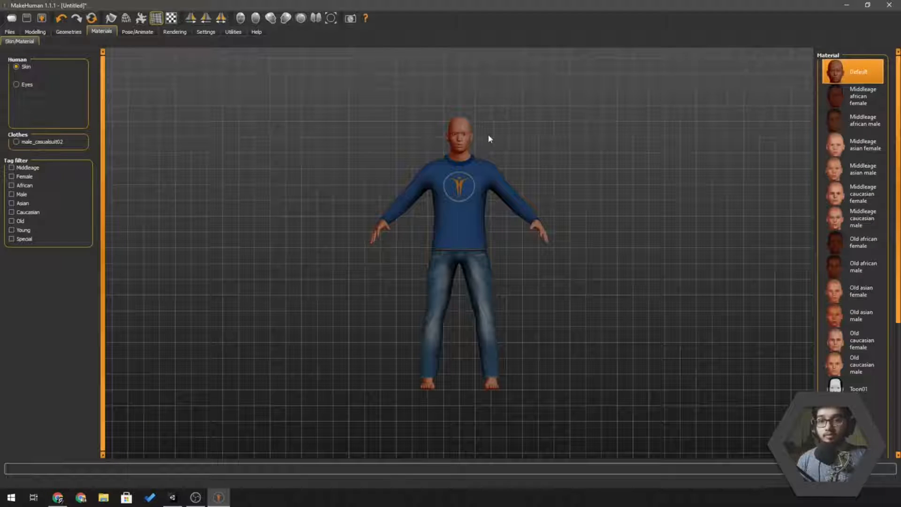
scroll(539, 113, up, 5)
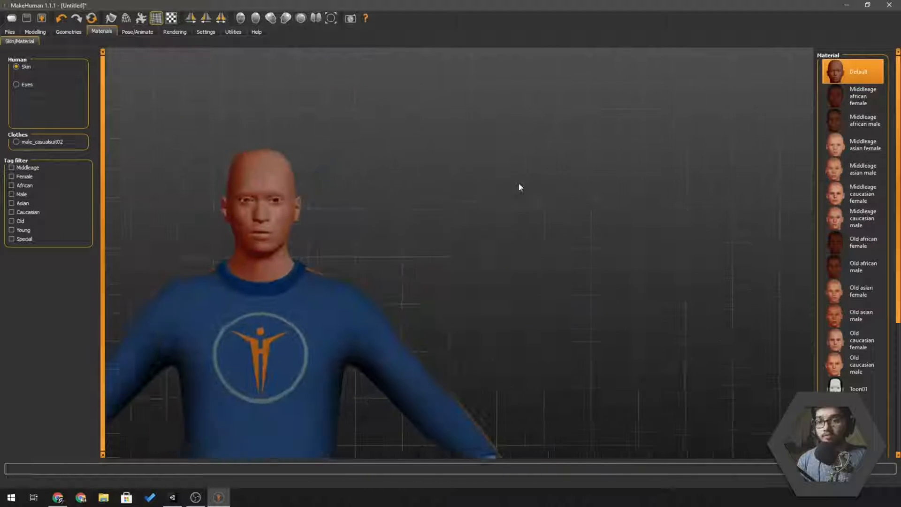
mouse_move(398, 176)
mouse_down()
mouse_move(486, 168)
mouse_move(437, 192)
mouse_move(396, 194)
mouse_up()
click(850, 144)
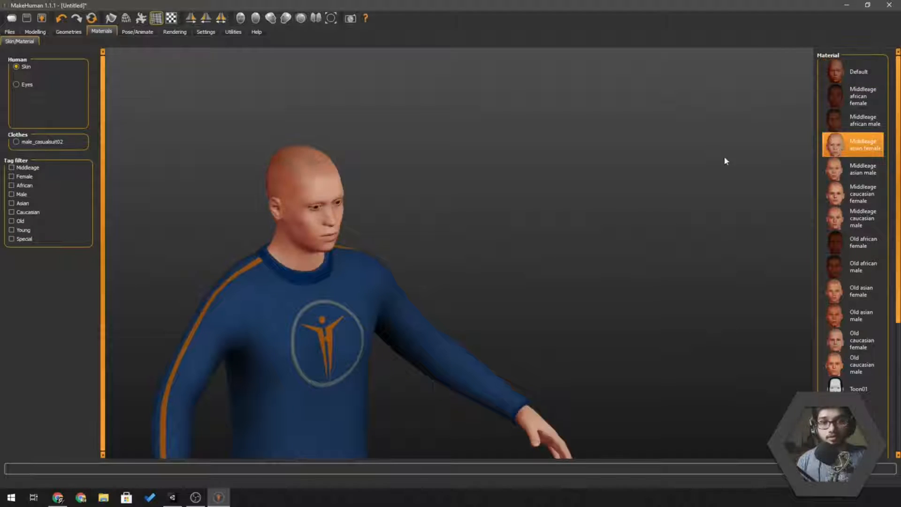
drag(584, 206, 476, 205)
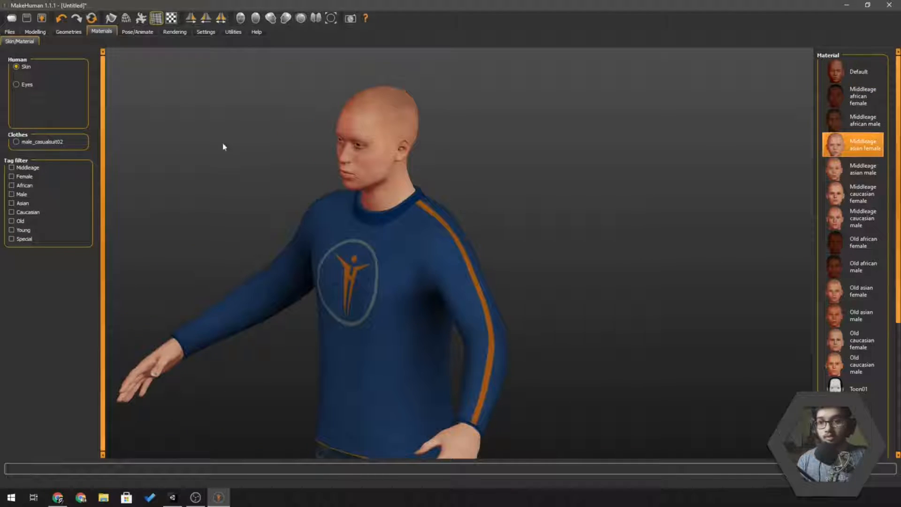
drag(223, 147, 254, 217)
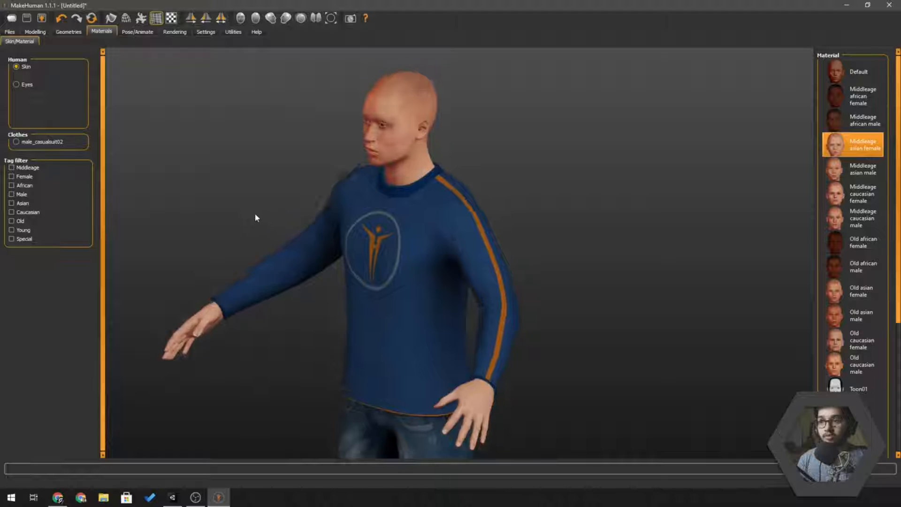
scroll(255, 217, down, 3)
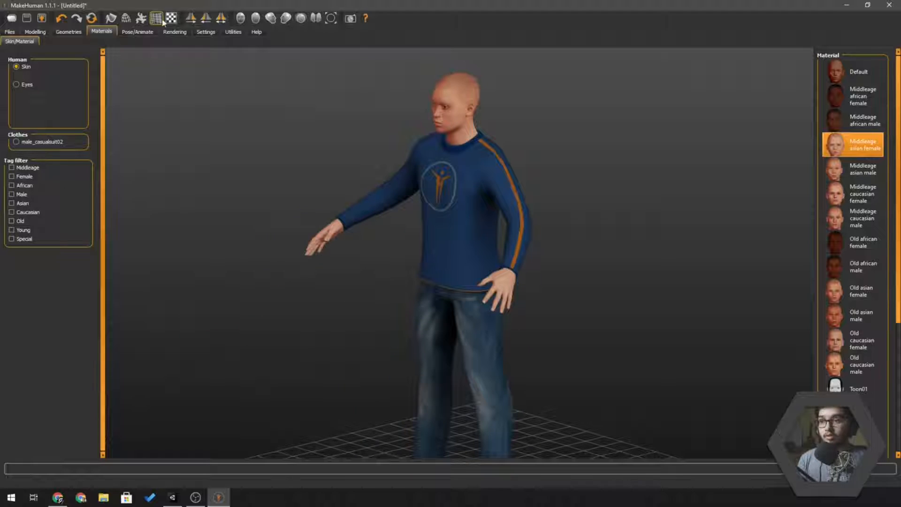
click(137, 32)
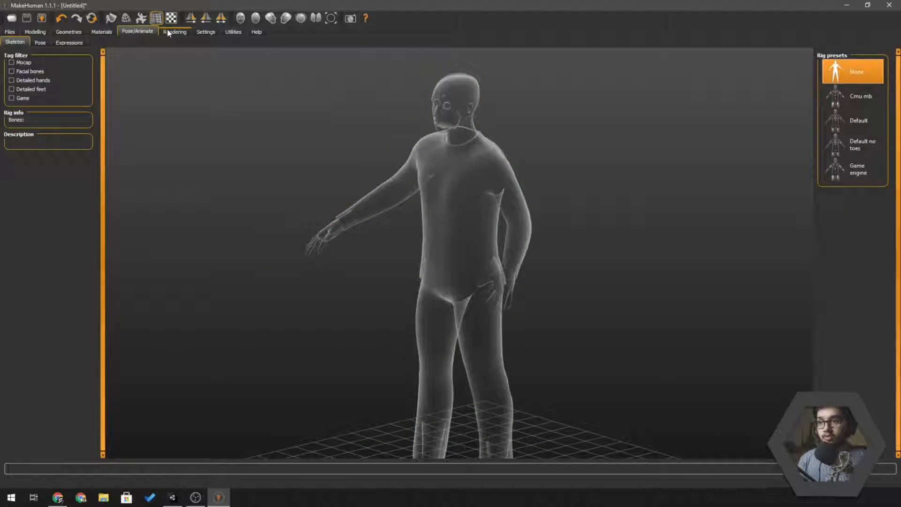
click(168, 33)
click(206, 31)
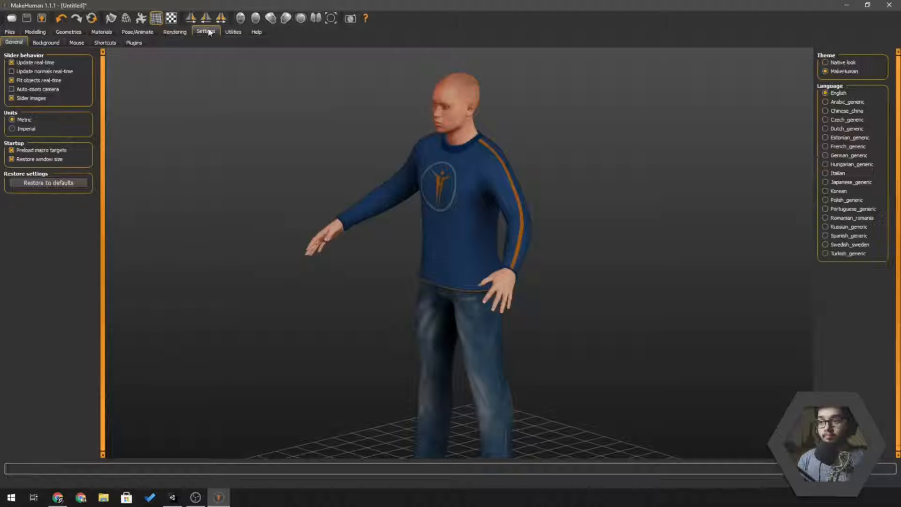
click(174, 31)
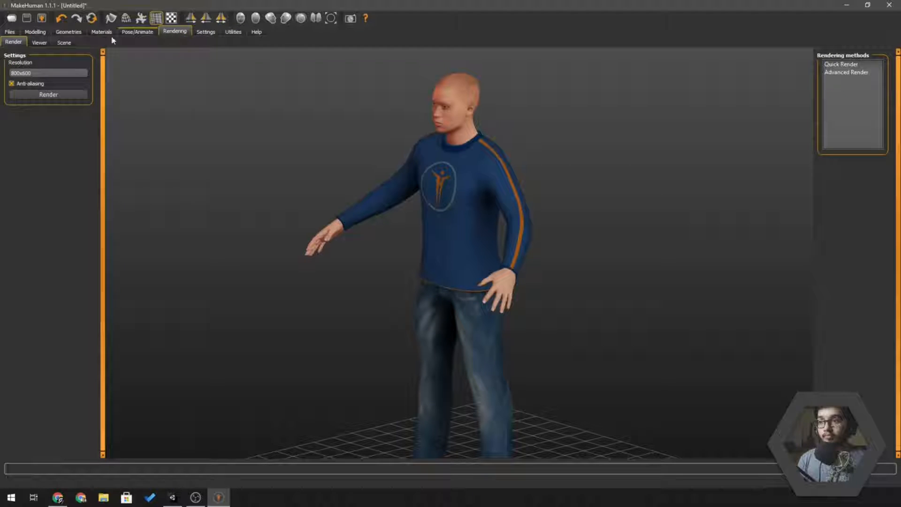
Export the character as a Wavefront obj mesh named human.obj to the Desktop, with decimeter scale units.
click(42, 18)
click(12, 80)
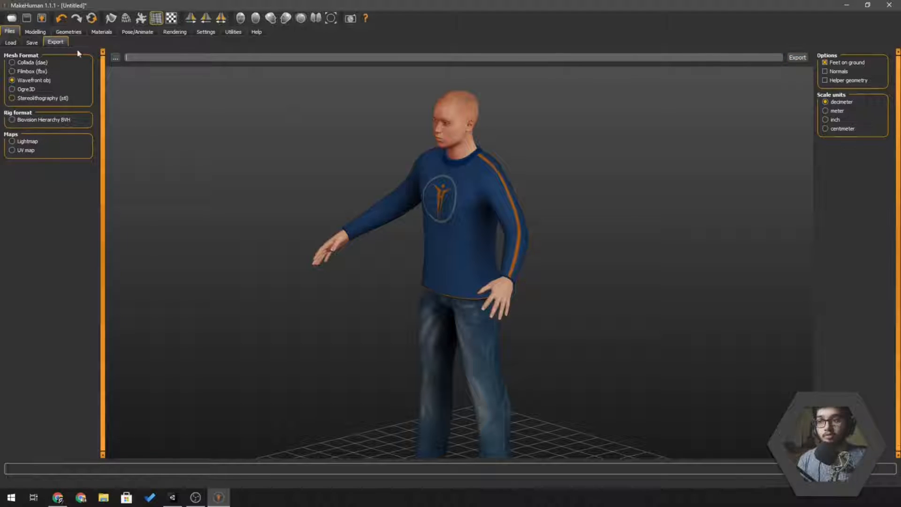
click(797, 58)
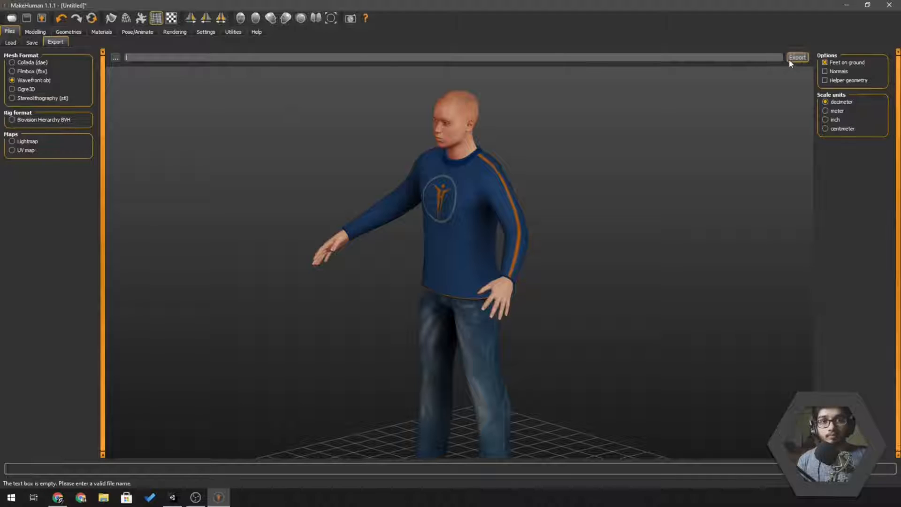
click(115, 57)
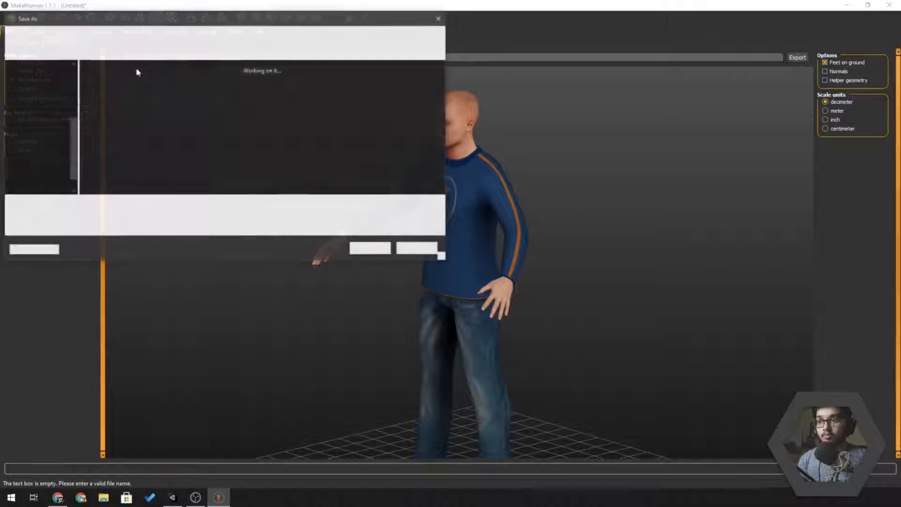
double_click(110, 89)
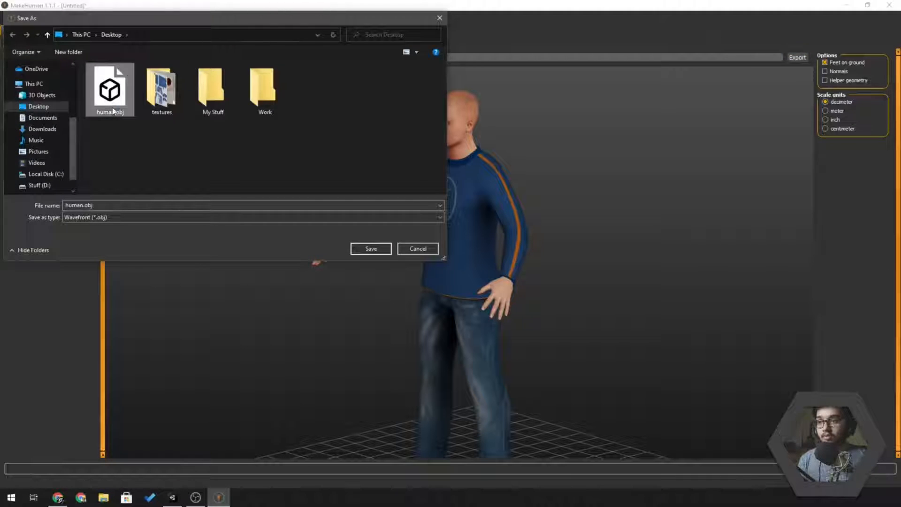
click(476, 252)
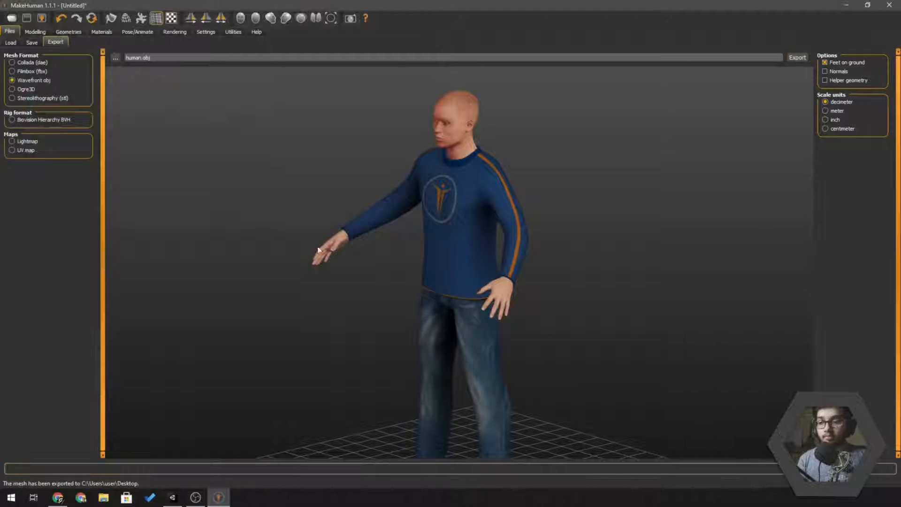
Switch to the Mixamo site in the browser and log in with an existing Google account.
key(alt+Tab)
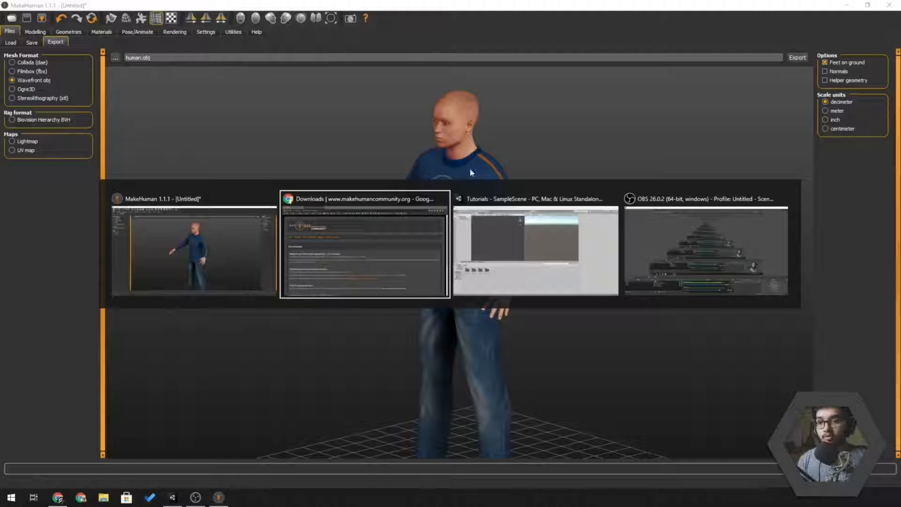
click(308, 224)
click(88, 6)
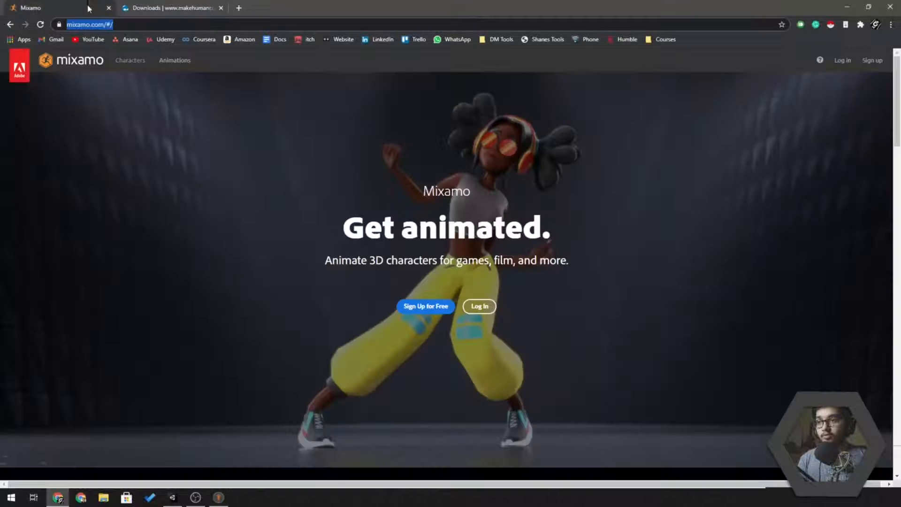
click(535, 123)
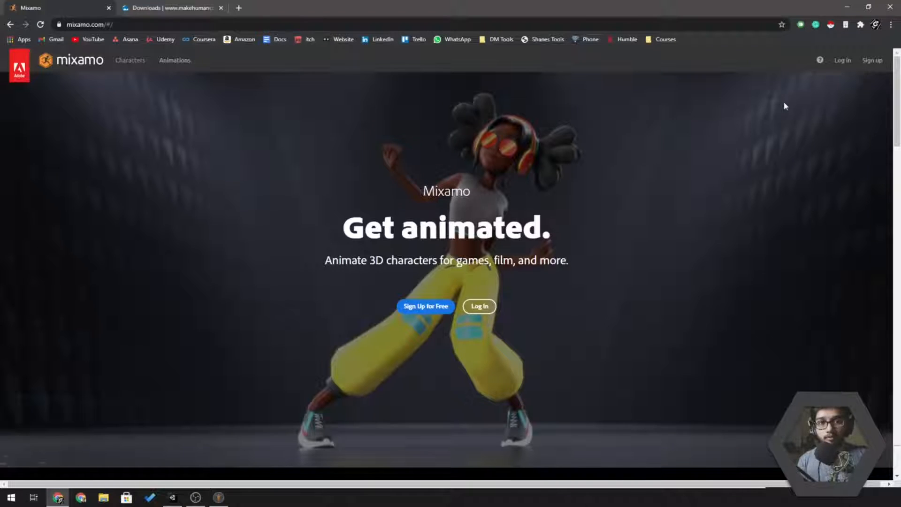
click(841, 61)
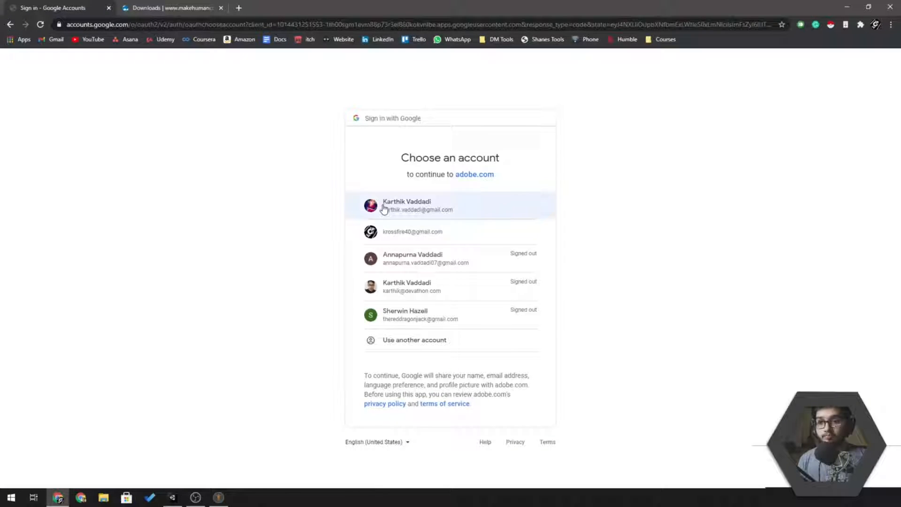
click(384, 208)
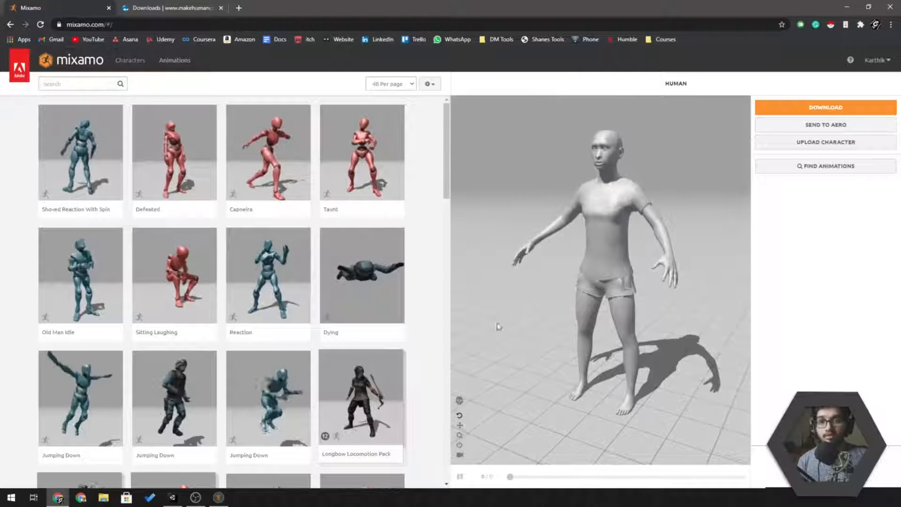
Inspect the loaded human in Mixamo, return to the home page, and browse the character and animation libraries.
drag(501, 195, 553, 192)
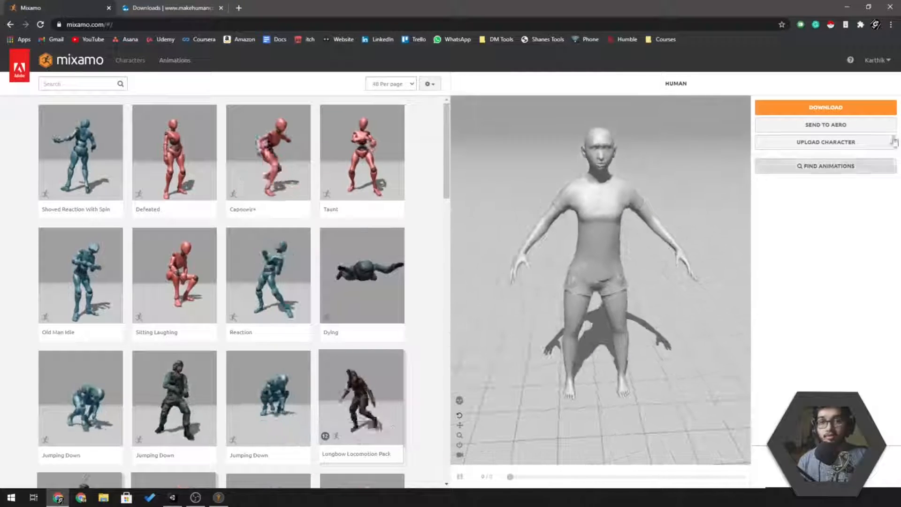
click(49, 63)
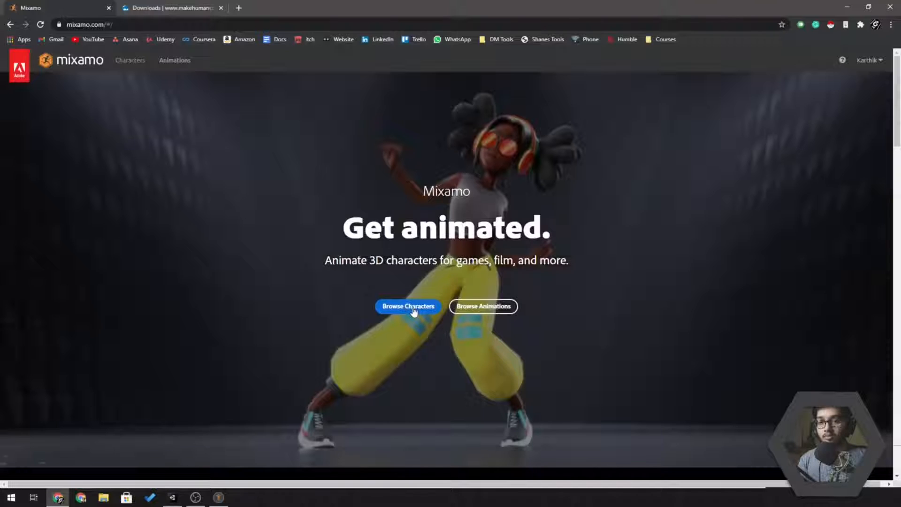
click(414, 310)
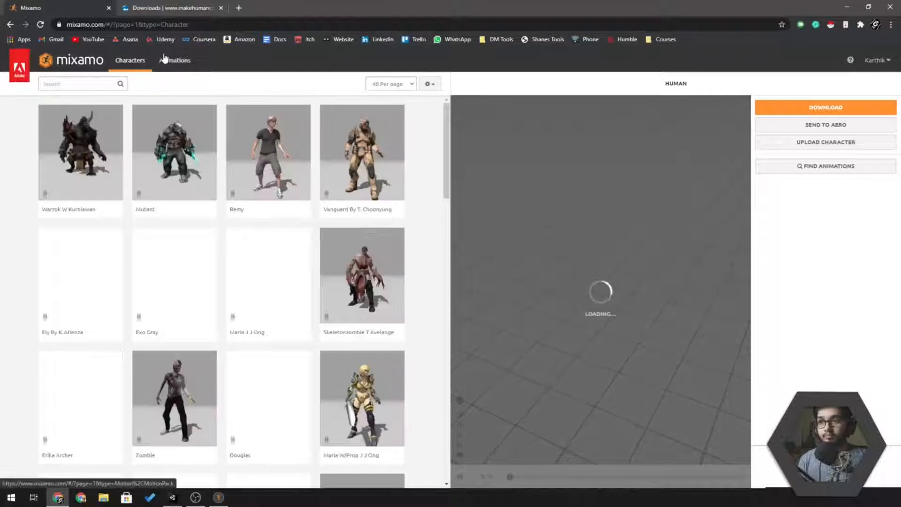
click(165, 59)
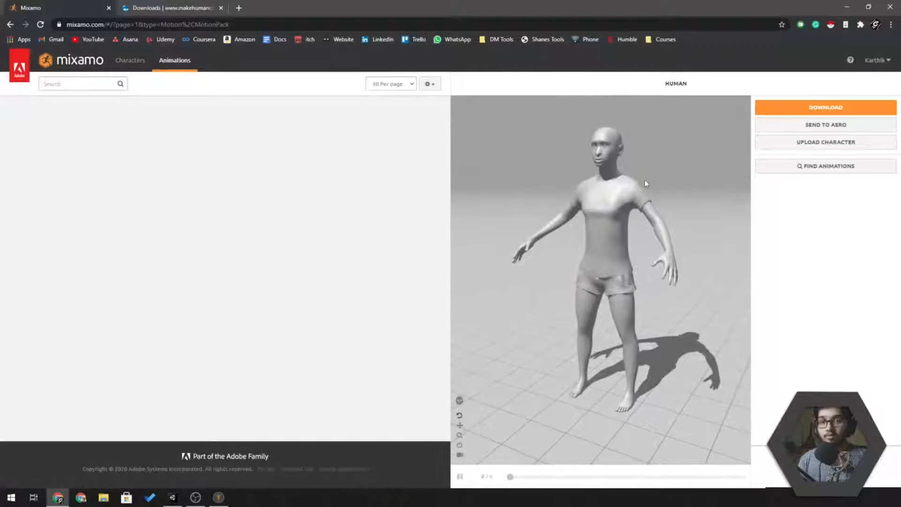
Apply the Capoeira animation to the current human, and upload human.obj from the Desktop as a new character.
click(238, 155)
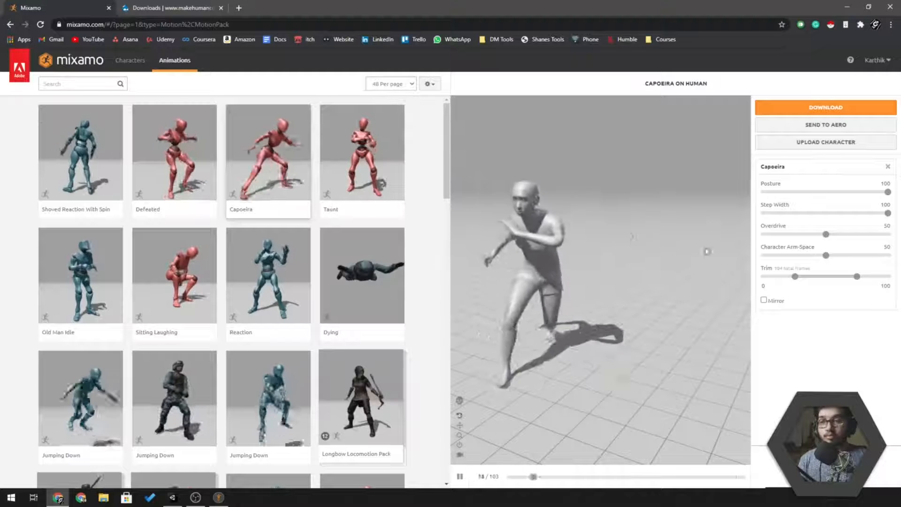
click(826, 142)
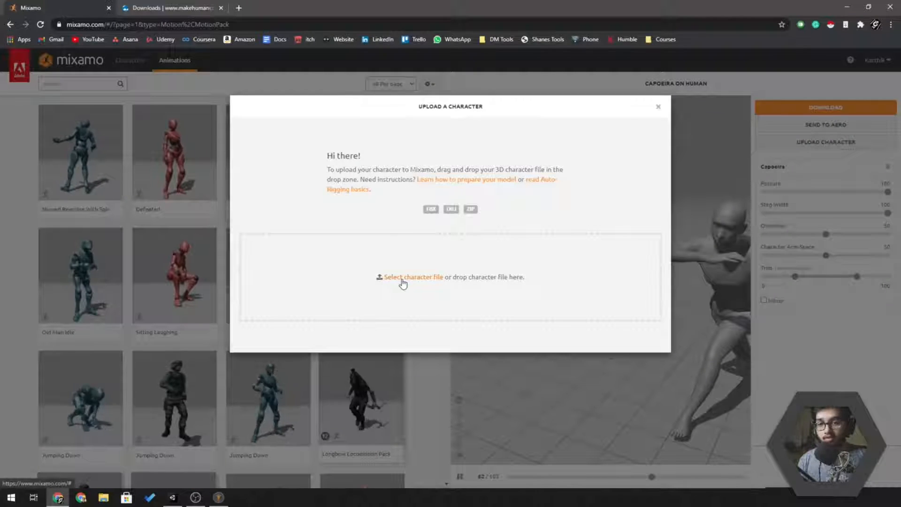
click(402, 279)
click(160, 77)
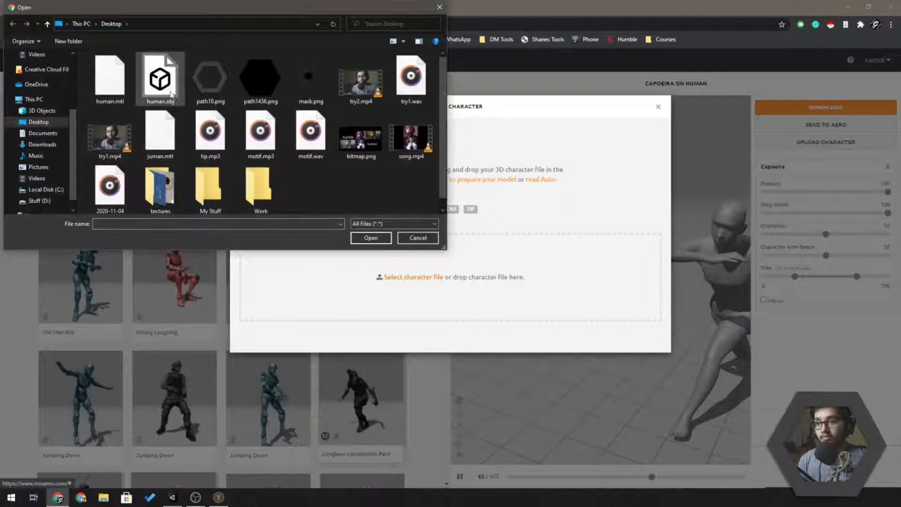
double_click(160, 77)
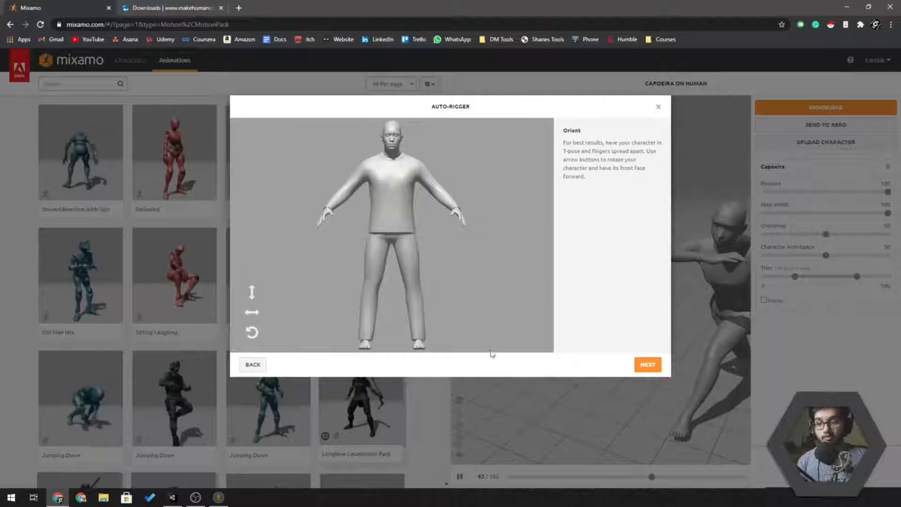
Try the auto-rigger's rotations about the different axes on the uploaded character, and restore its upright, front-facing orientation.
click(248, 317)
click(248, 315)
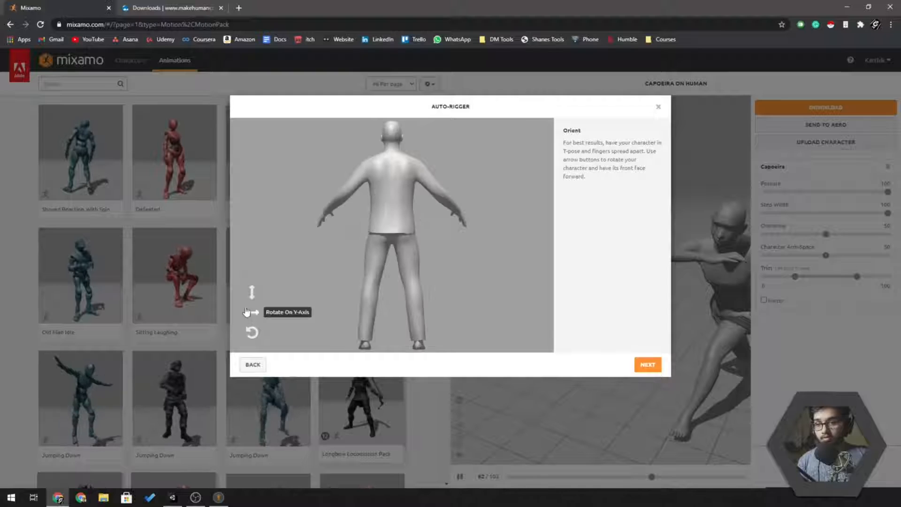
click(247, 299)
click(250, 329)
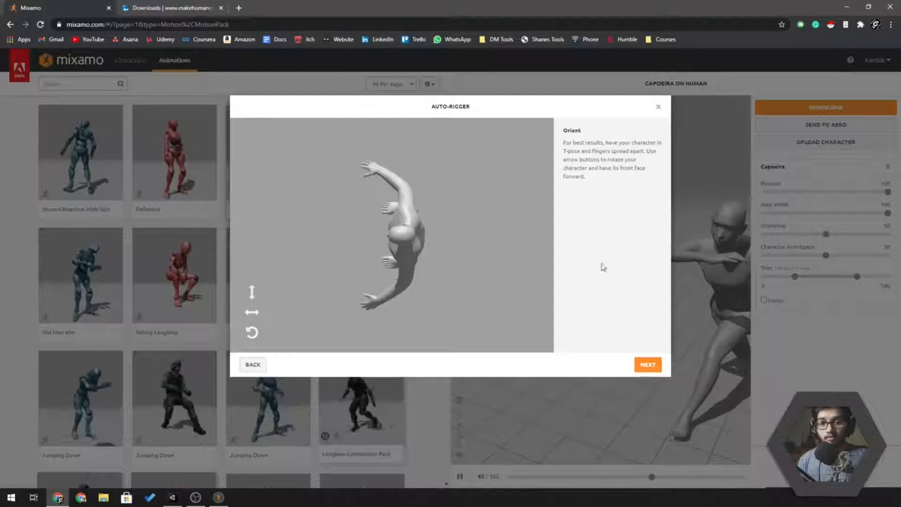
click(648, 365)
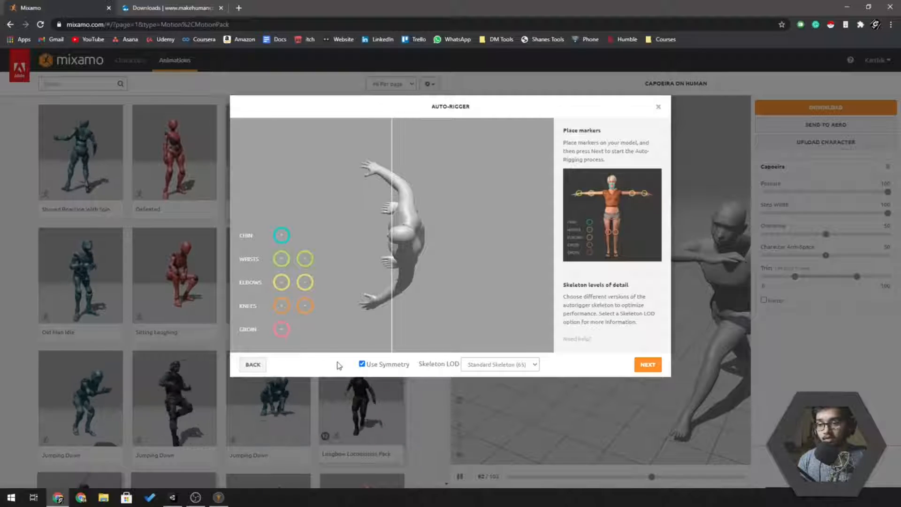
click(252, 364)
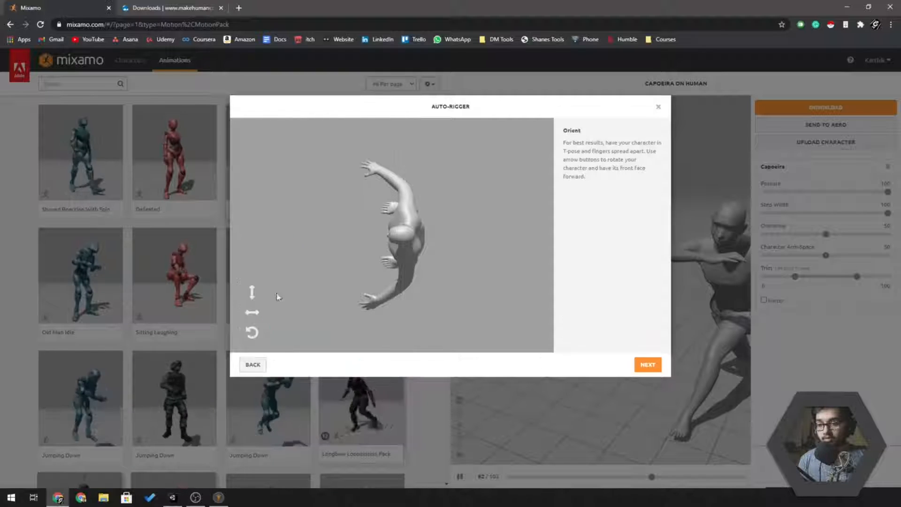
click(251, 295)
click(253, 311)
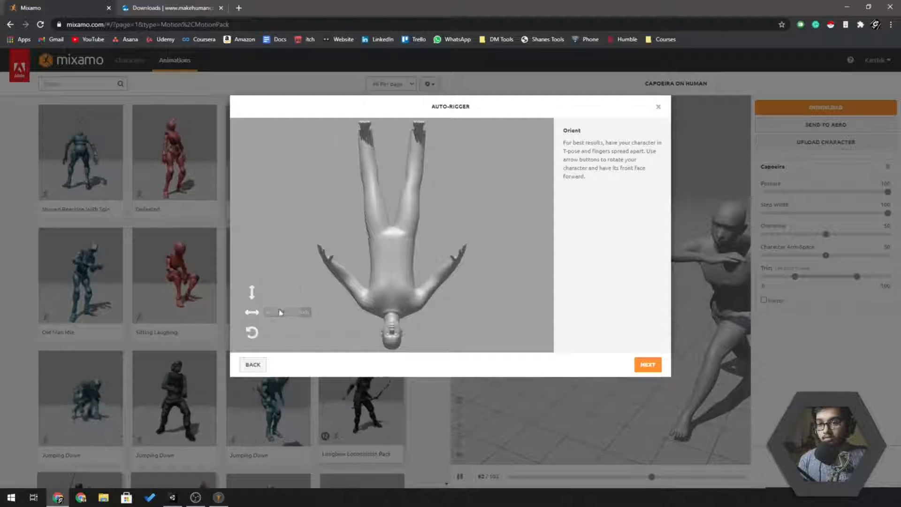
click(252, 333)
click(252, 332)
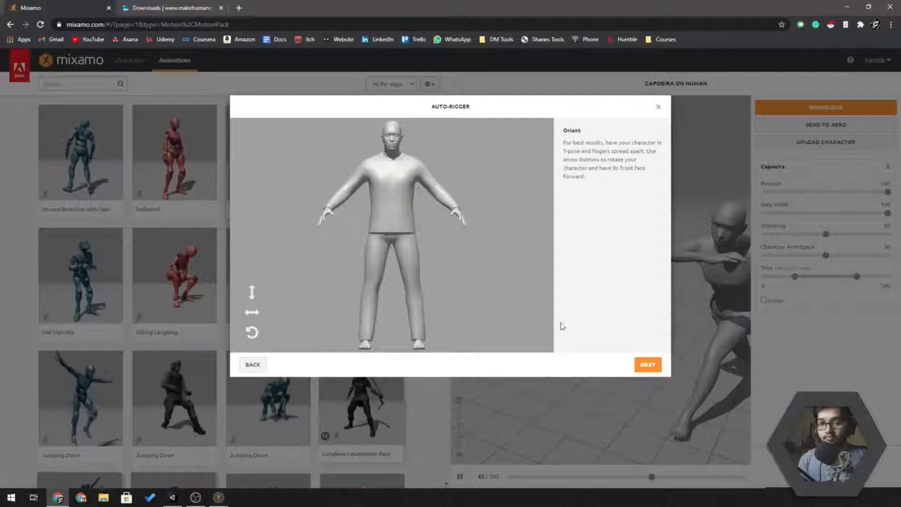
Accept the character's orientation and place the chin marker on the lower face and the symmetric wrist markers on both wrists.
click(647, 364)
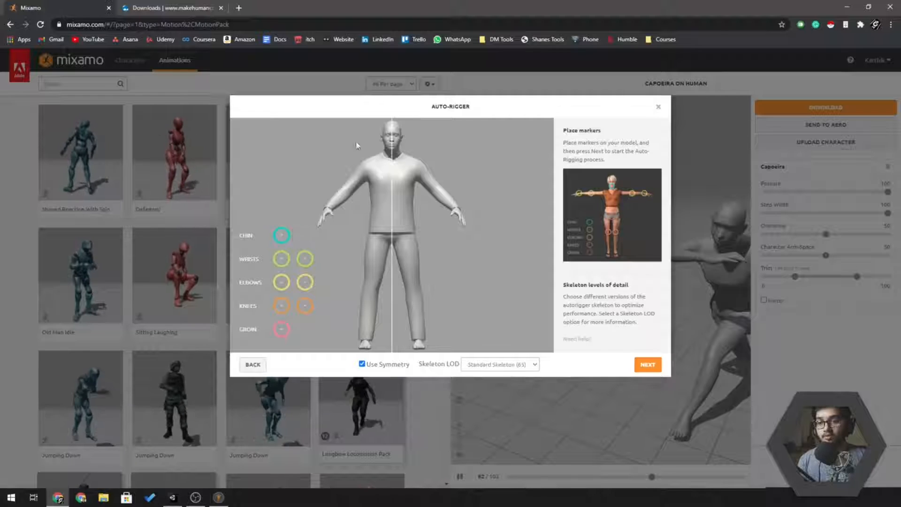
mouse_move(281, 235)
mouse_down()
mouse_move(302, 235)
mouse_move(392, 148)
mouse_move(290, 235)
mouse_up()
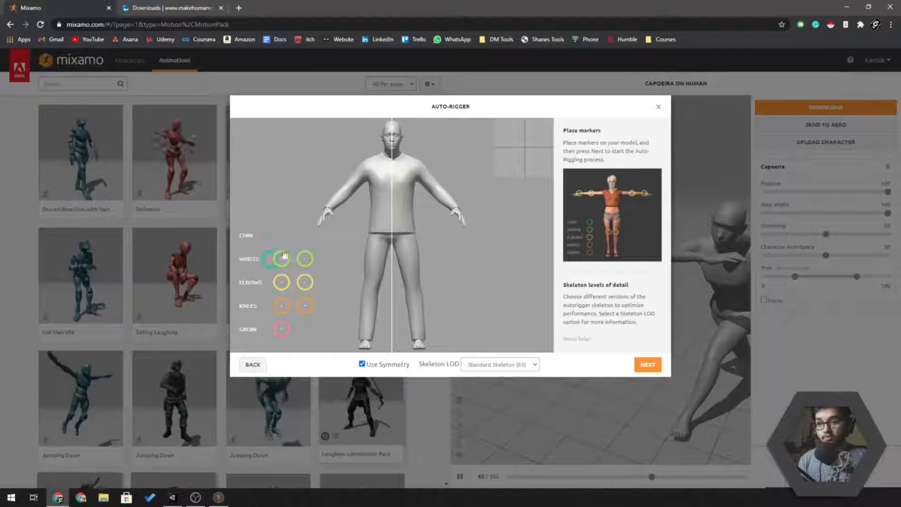
drag(375, 149, 392, 144)
mouse_move(280, 258)
mouse_down()
mouse_move(299, 227)
mouse_move(342, 206)
mouse_move(330, 215)
mouse_up()
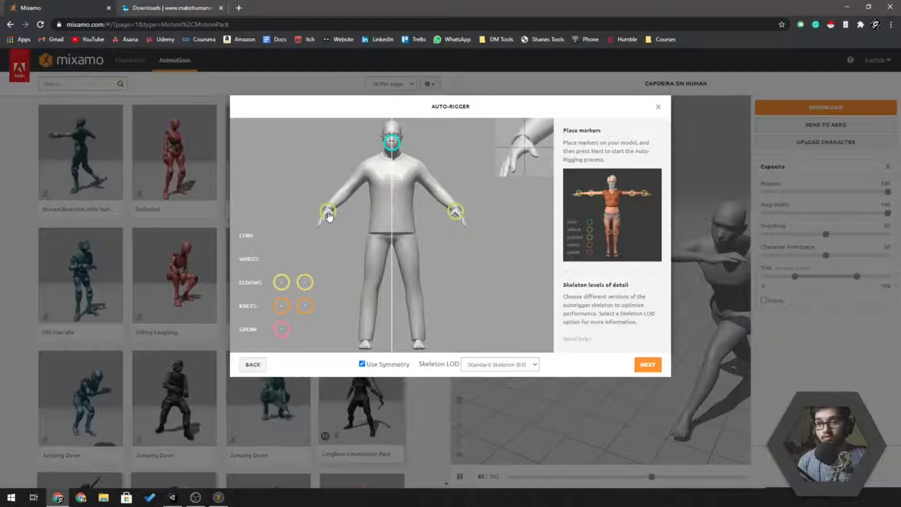
drag(329, 214, 329, 214)
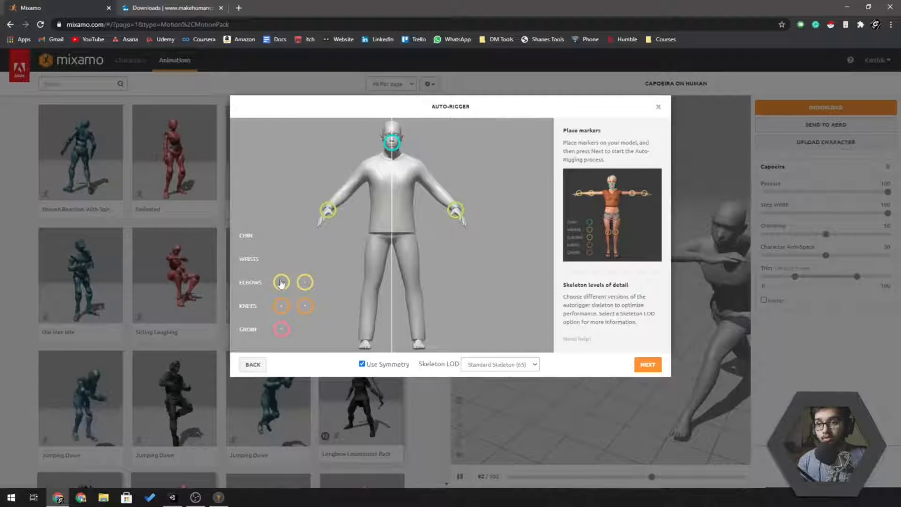
Place the symmetric elbow and knee markers and the groin marker on the character, and start auto-rigging with the Standard Skeleton (65).
drag(281, 282, 351, 189)
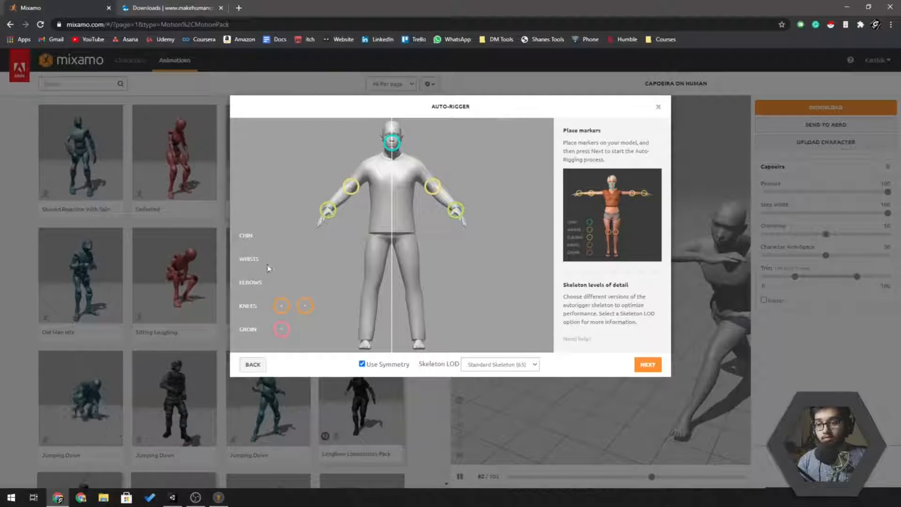
mouse_move(279, 306)
mouse_down()
mouse_move(375, 282)
mouse_move(370, 288)
mouse_up()
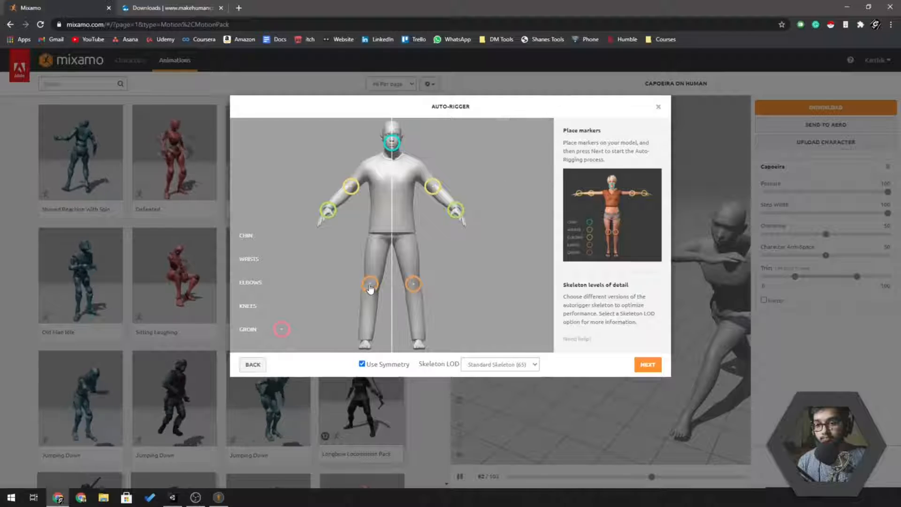
mouse_move(289, 334)
mouse_down()
mouse_move(385, 256)
mouse_move(392, 236)
mouse_up()
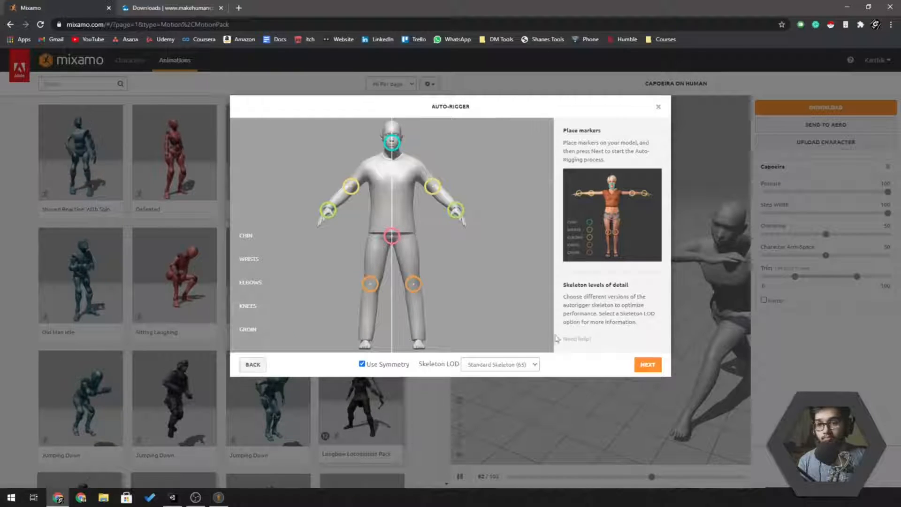
click(648, 366)
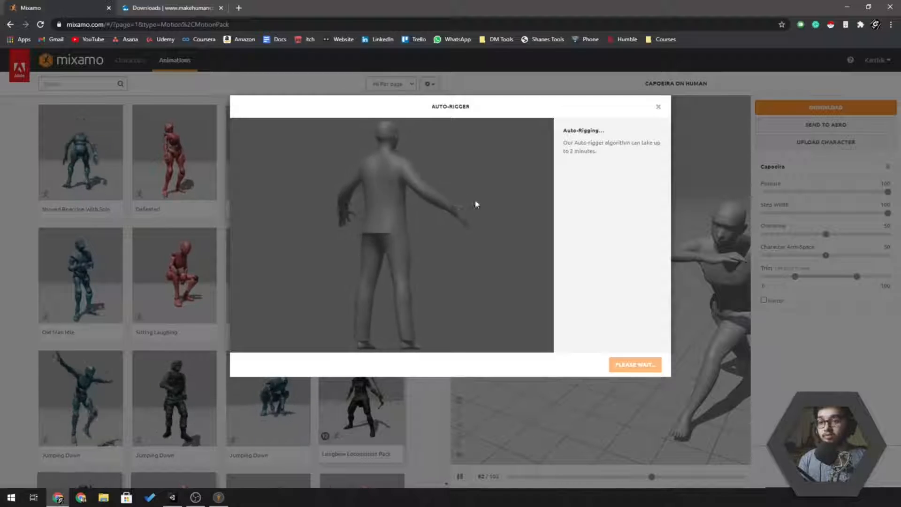
Switch to MakeHuman and look through the skeleton rig presets and the library of available poses.
click(217, 497)
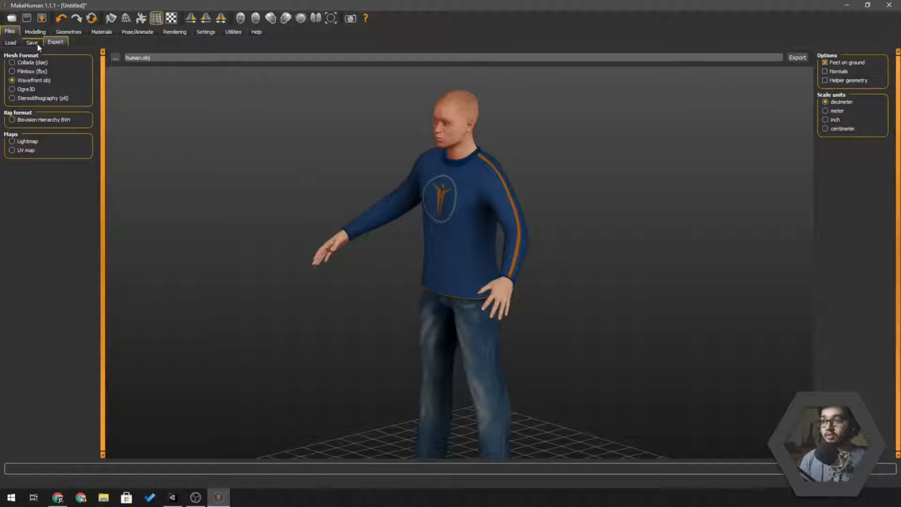
click(138, 32)
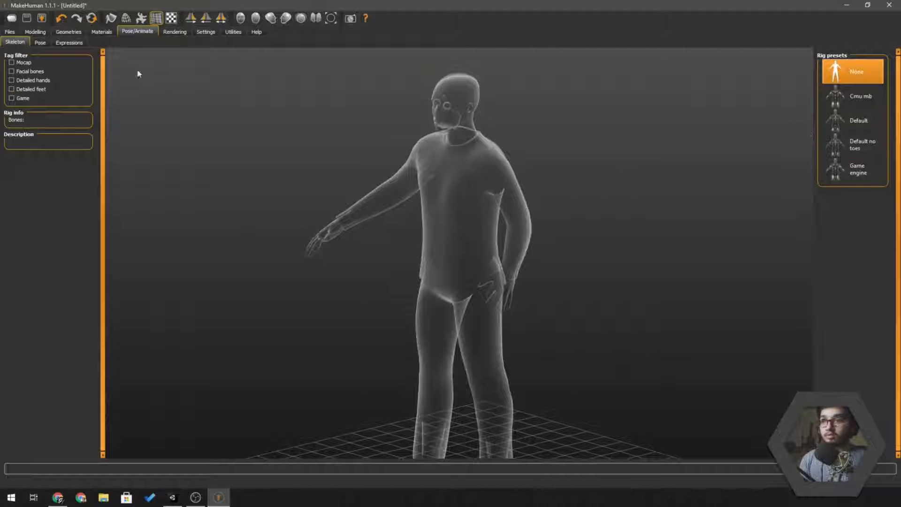
click(40, 43)
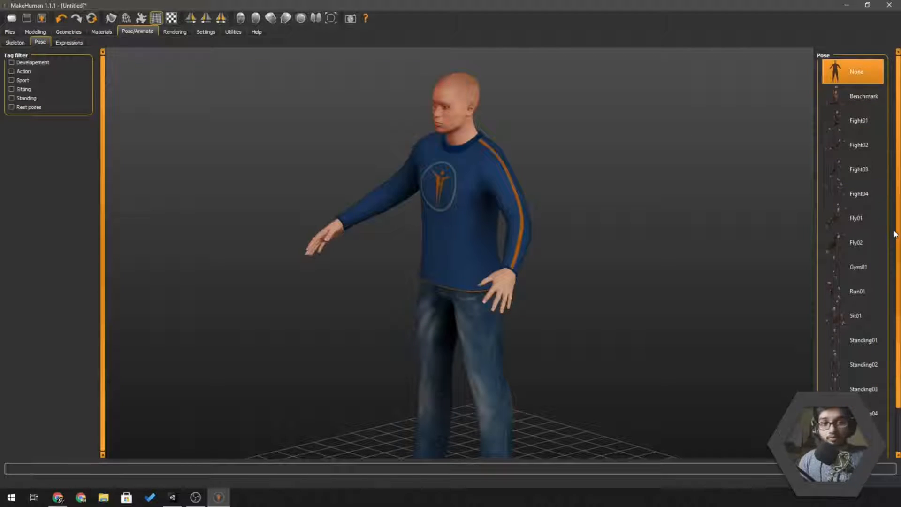
scroll(854, 234, down, 2)
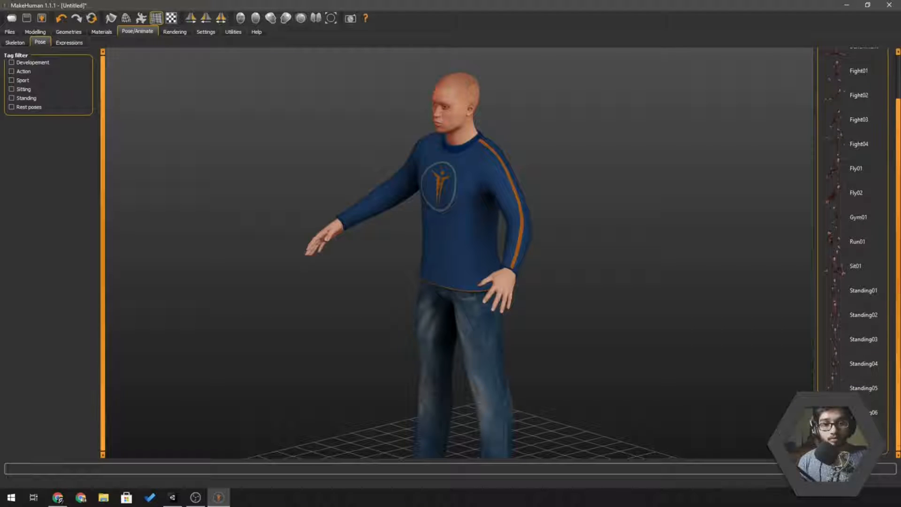
drag(634, 192, 671, 243)
scroll(640, 232, down, 3)
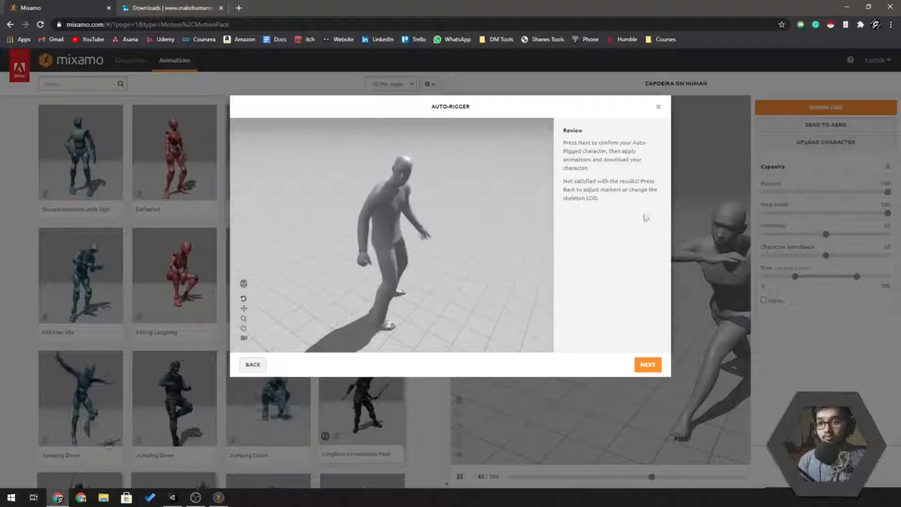
Back in Mixamo, review the auto-rigged character and its skeleton from several angles, and accept it as the new character.
drag(544, 218, 355, 217)
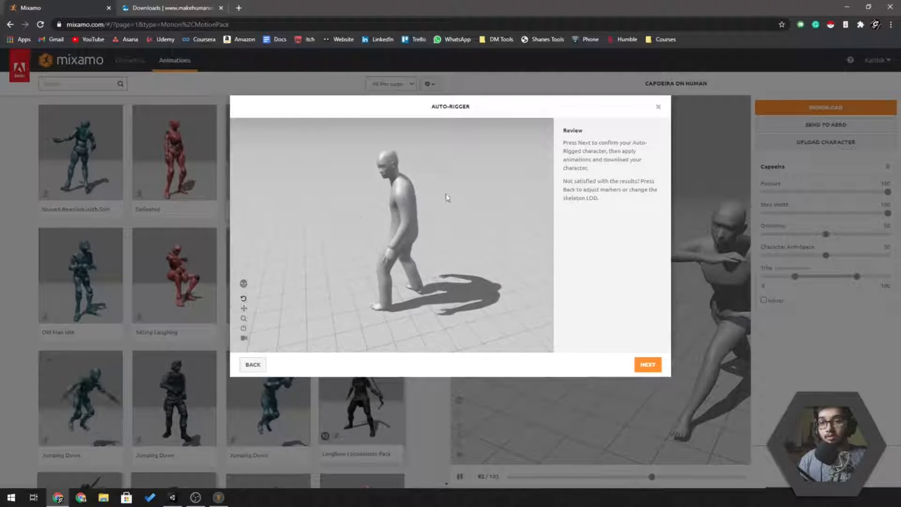
drag(478, 181, 420, 187)
click(243, 284)
drag(288, 267, 352, 242)
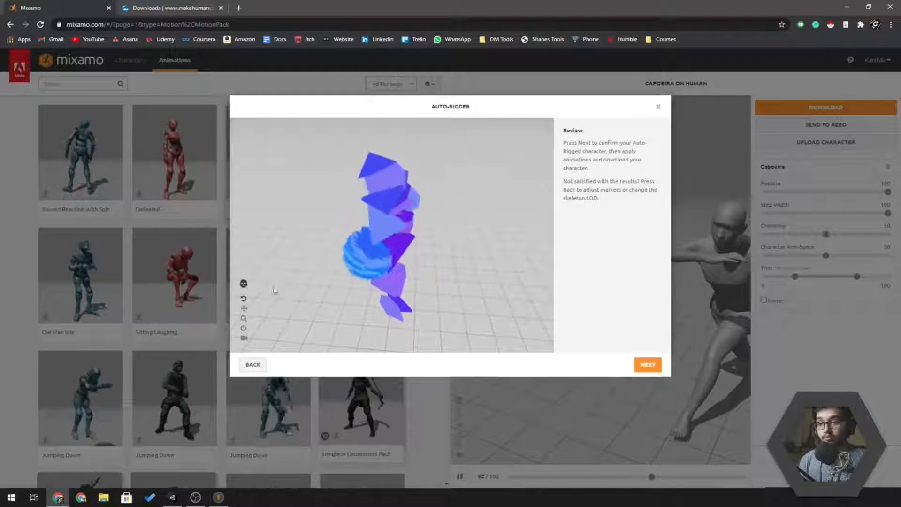
click(243, 283)
drag(496, 194, 554, 174)
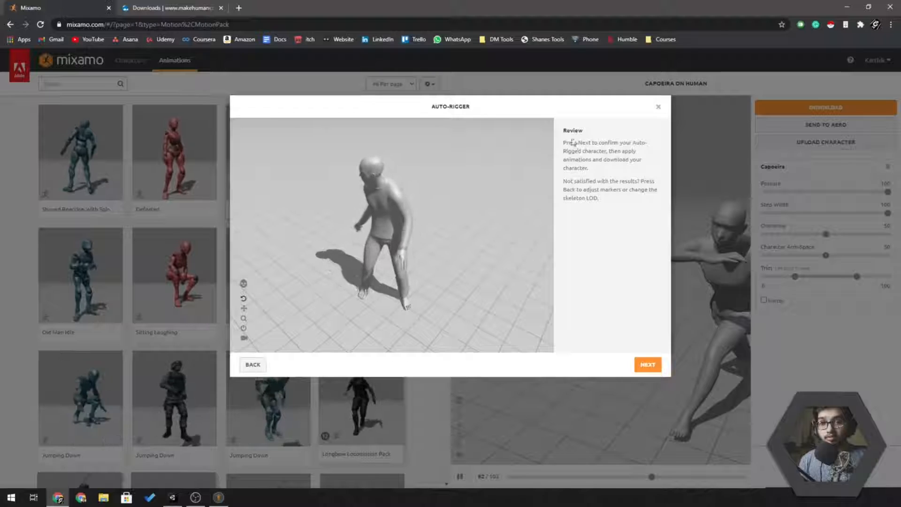
click(648, 365)
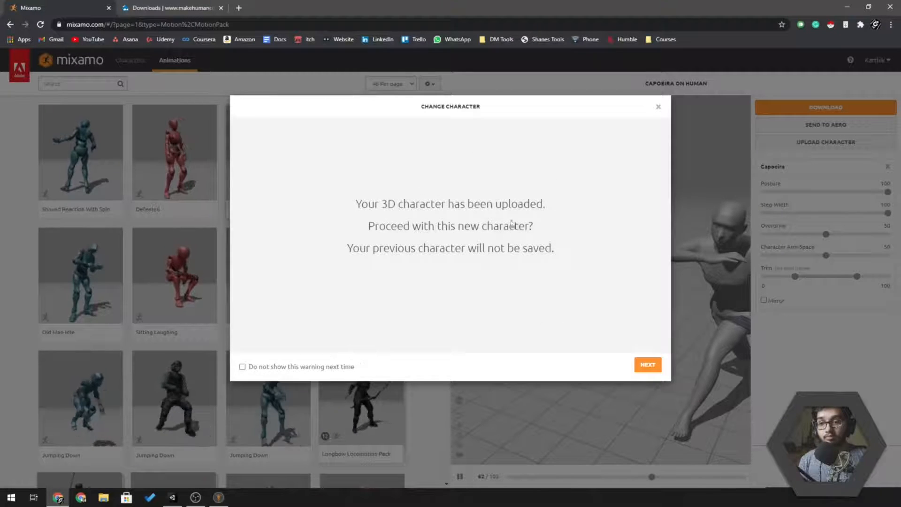
click(648, 366)
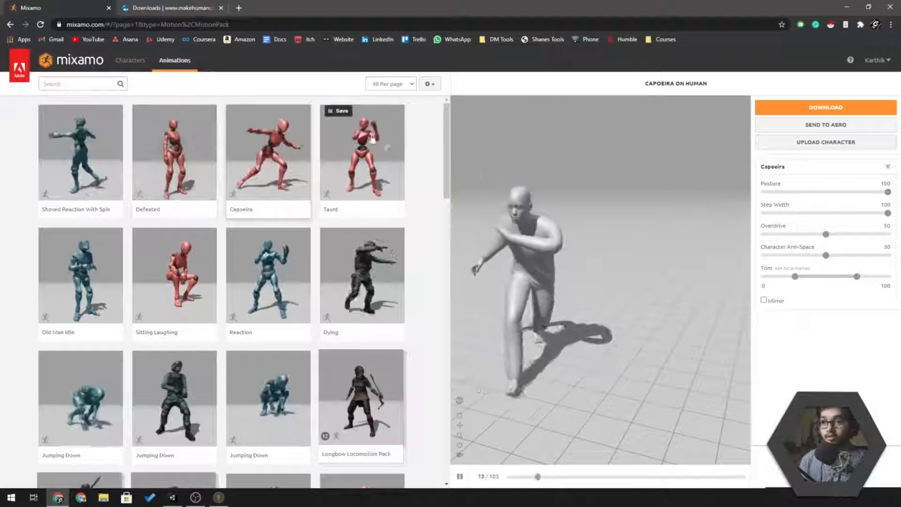
Search the animations for "running" and apply the last Running animation in the second row of results to the human.
click(104, 86)
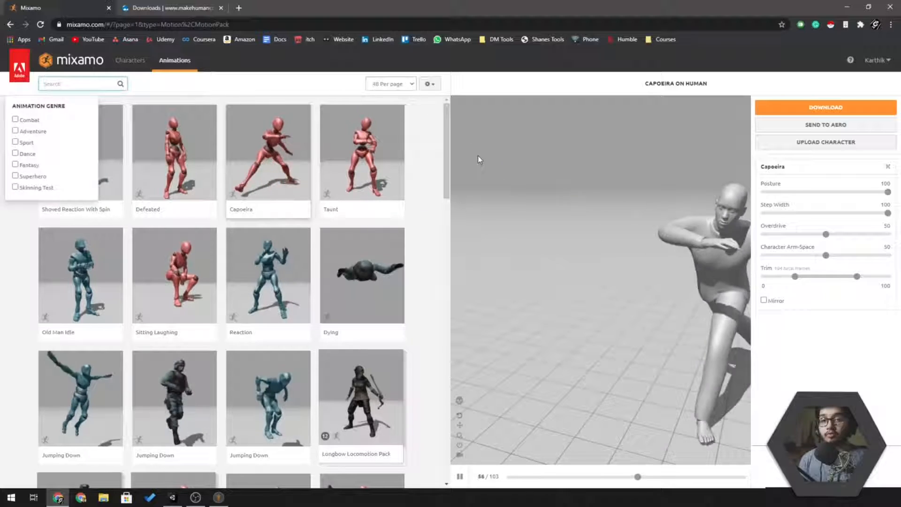
click(511, 196)
click(80, 83)
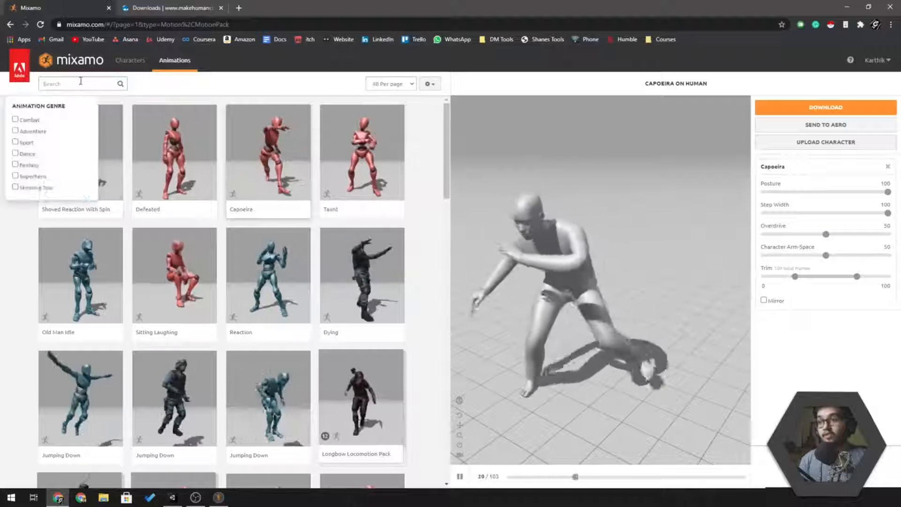
text(running)
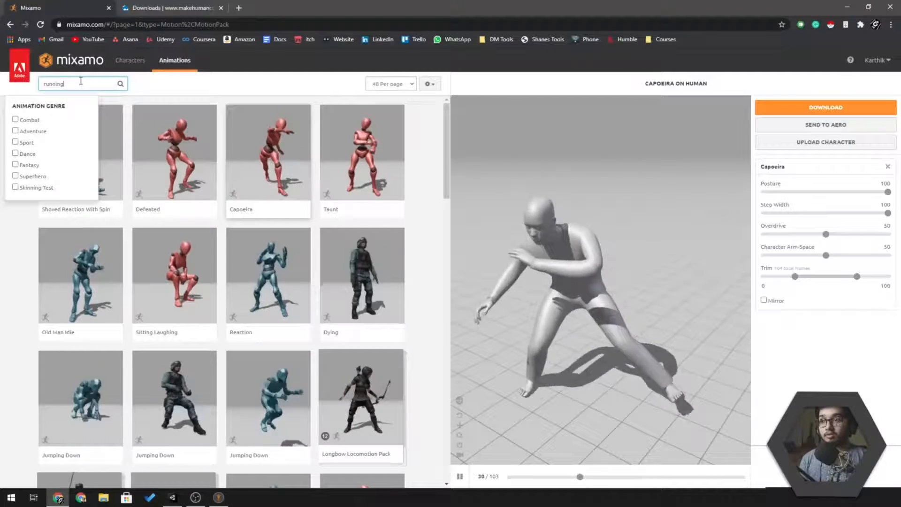
key(Return)
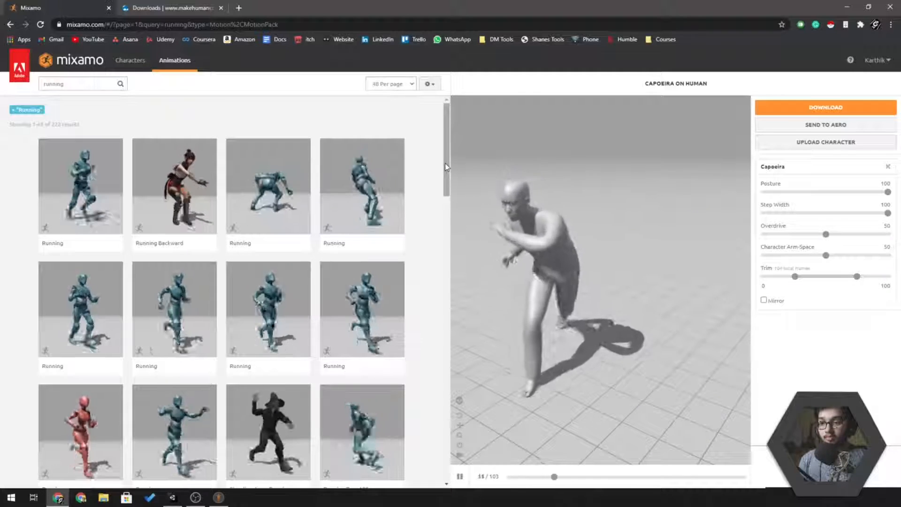
click(403, 295)
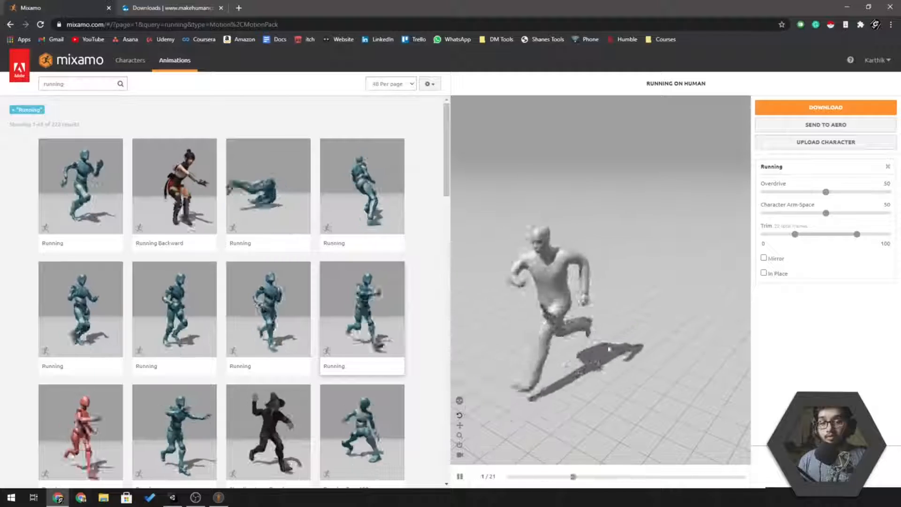
Make the Running animation play in place and inspect the running character up close from the front.
click(763, 273)
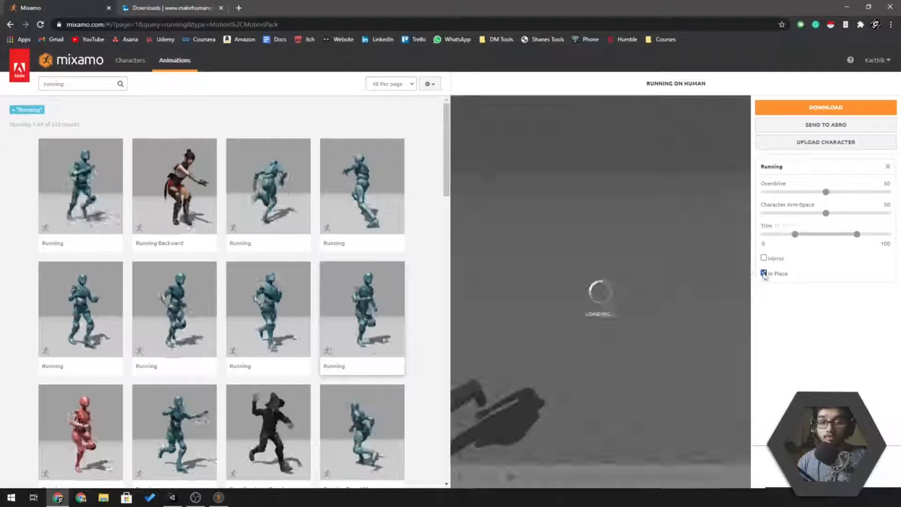
drag(562, 191, 737, 197)
scroll(675, 219, up, 5)
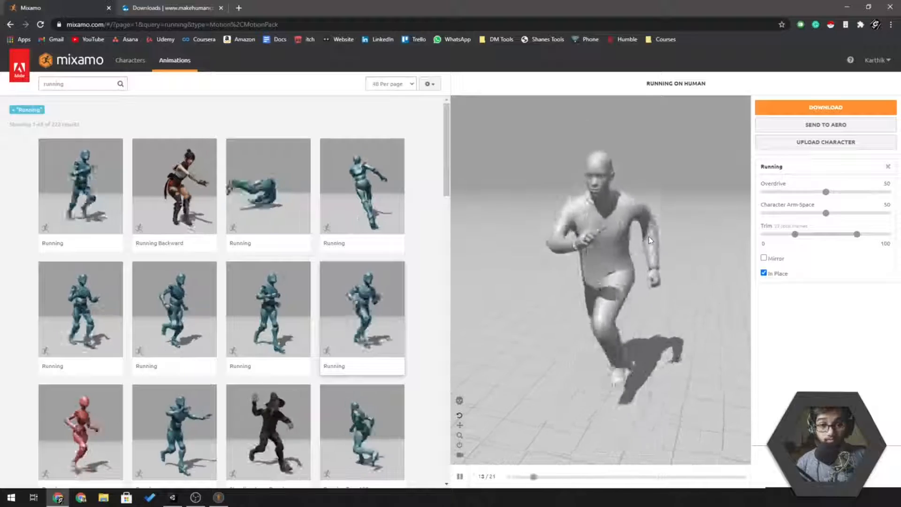
Set the running animation's Character Arm-Space to 82 and try the Overdrive setting, leaving it at 50.
scroll(663, 188, up, 3)
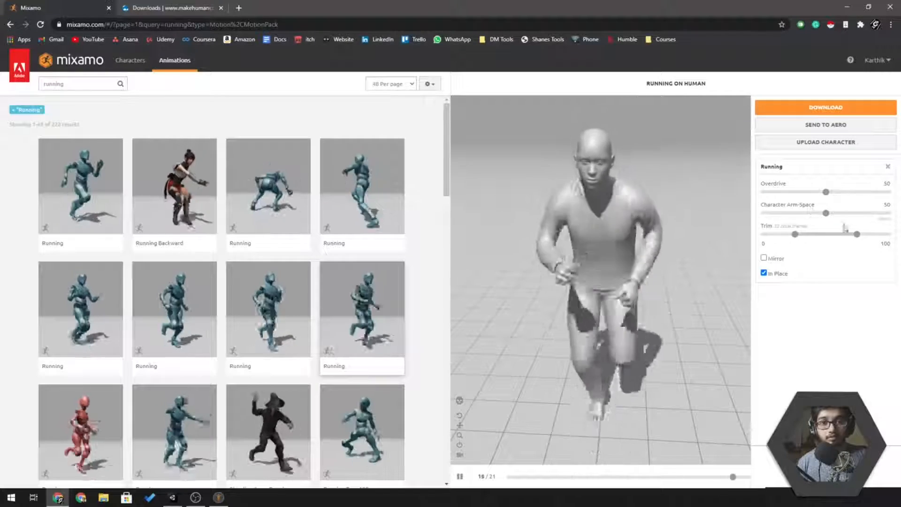
drag(825, 213, 830, 216)
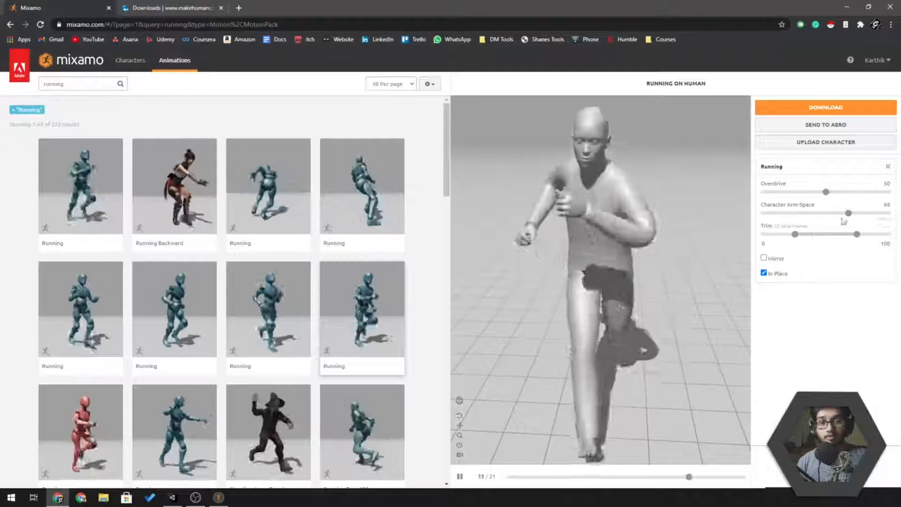
drag(848, 213, 864, 214)
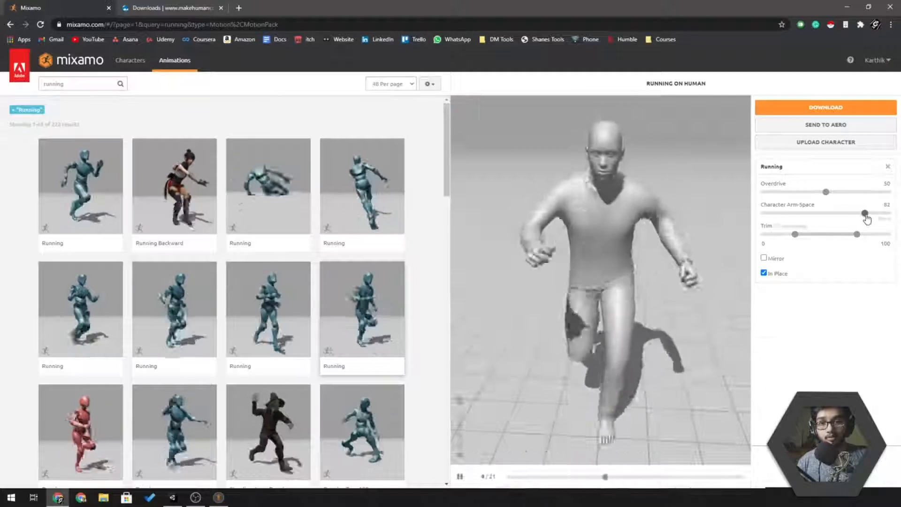
drag(729, 201, 812, 204)
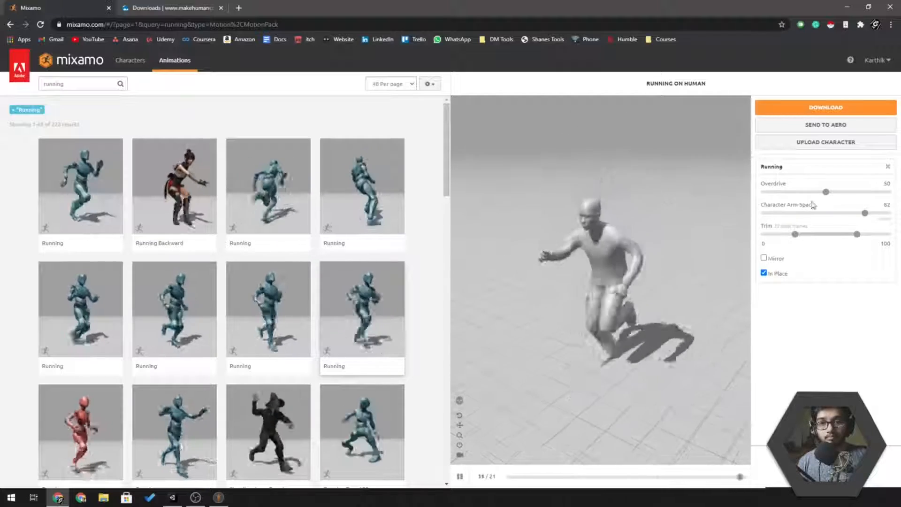
drag(840, 195, 826, 196)
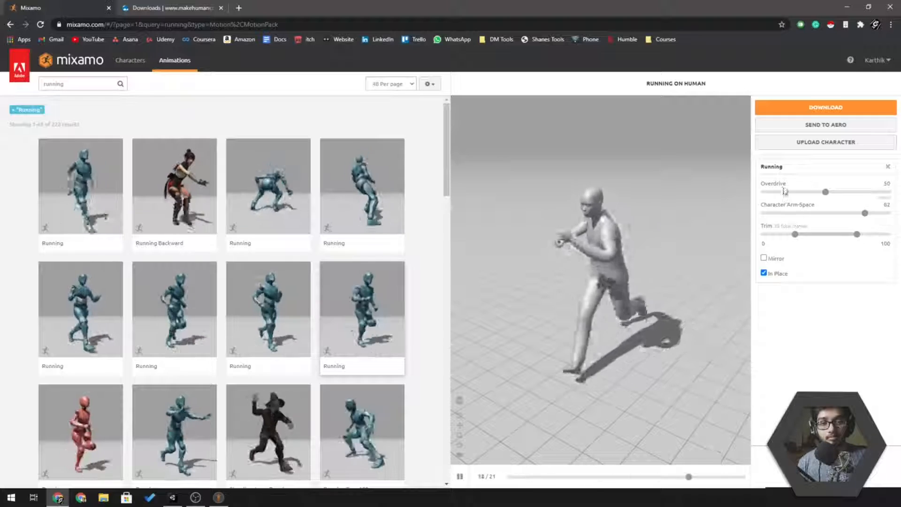
Mirror the running animation and check the character from the front, back and side.
click(763, 257)
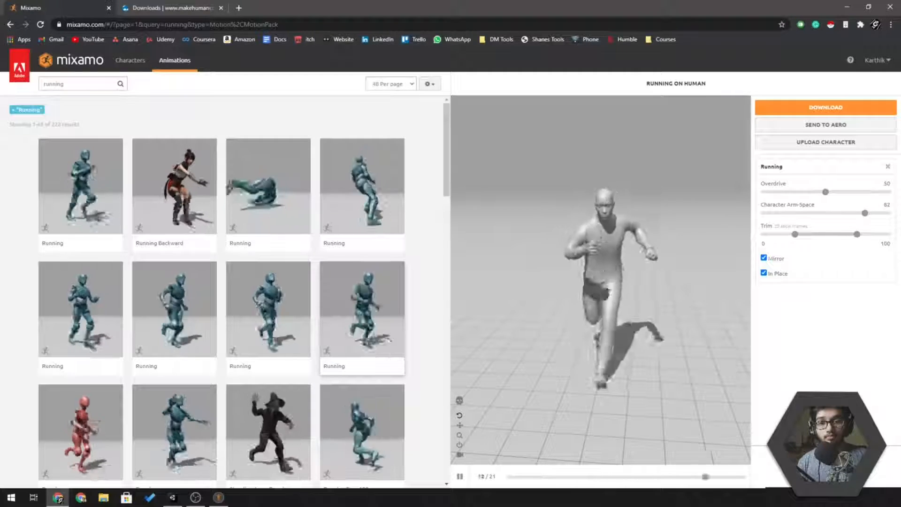
drag(657, 206, 535, 202)
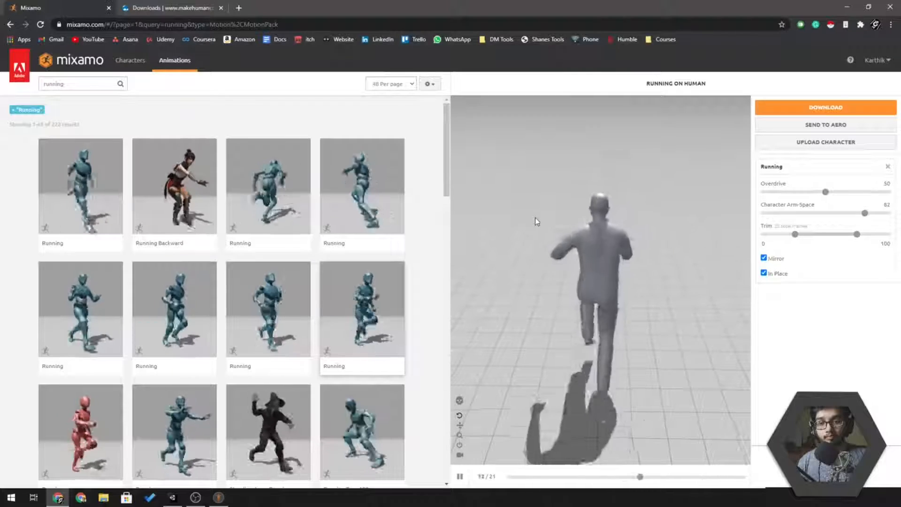
drag(558, 193, 629, 183)
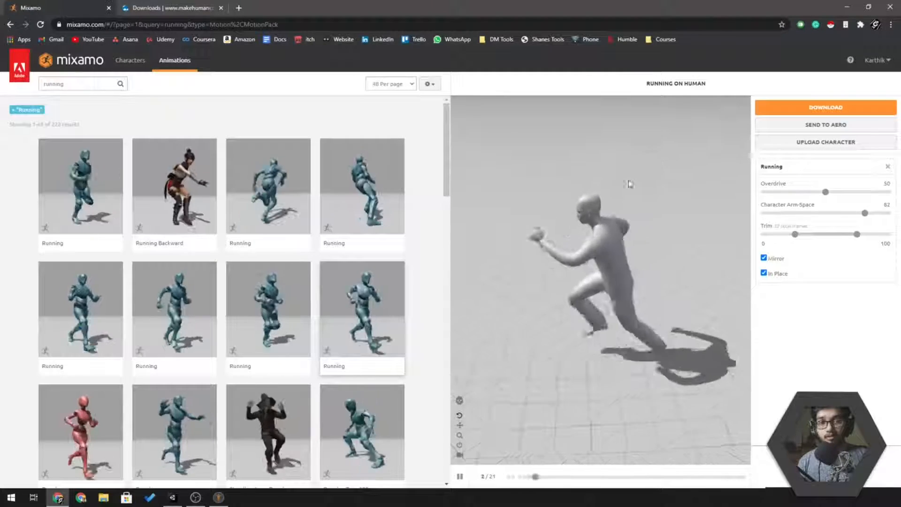
Download the animated character as FBX with skin, at 30 frames per second and without keyframe reduction.
click(797, 108)
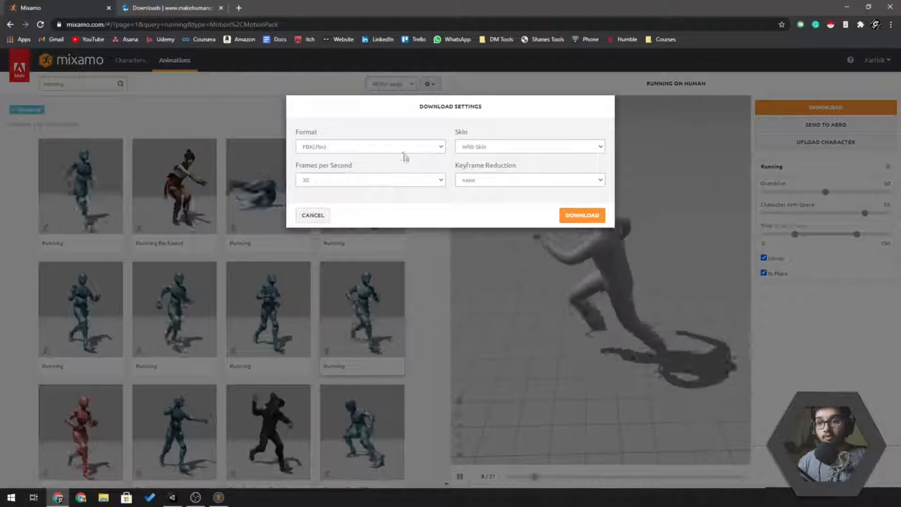
click(525, 147)
click(466, 136)
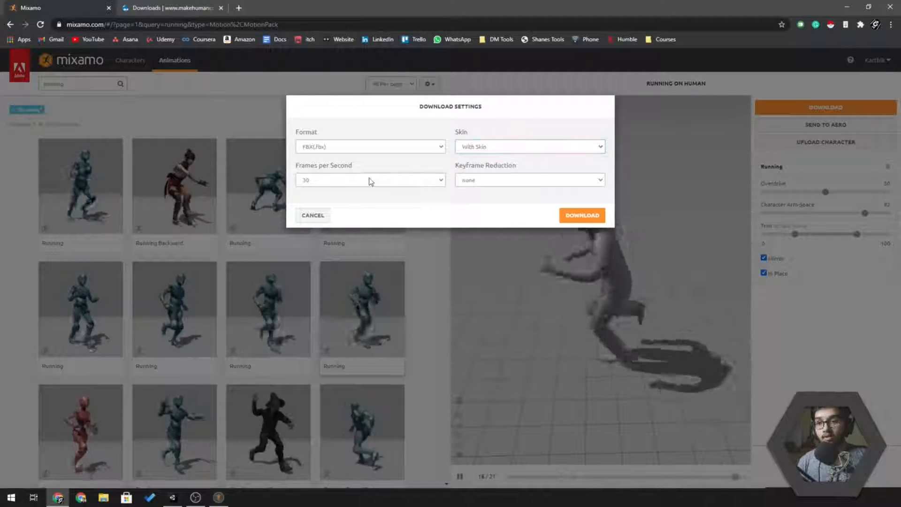
click(477, 179)
click(476, 173)
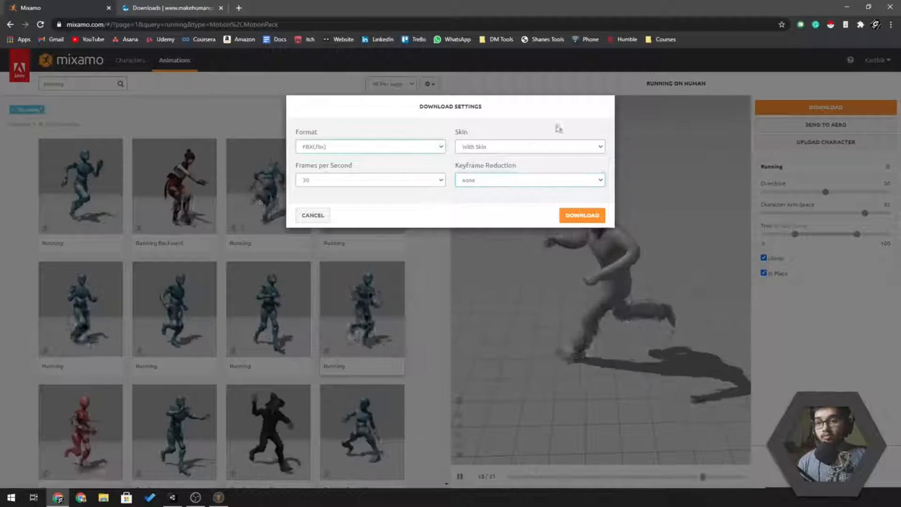
click(426, 147)
click(457, 156)
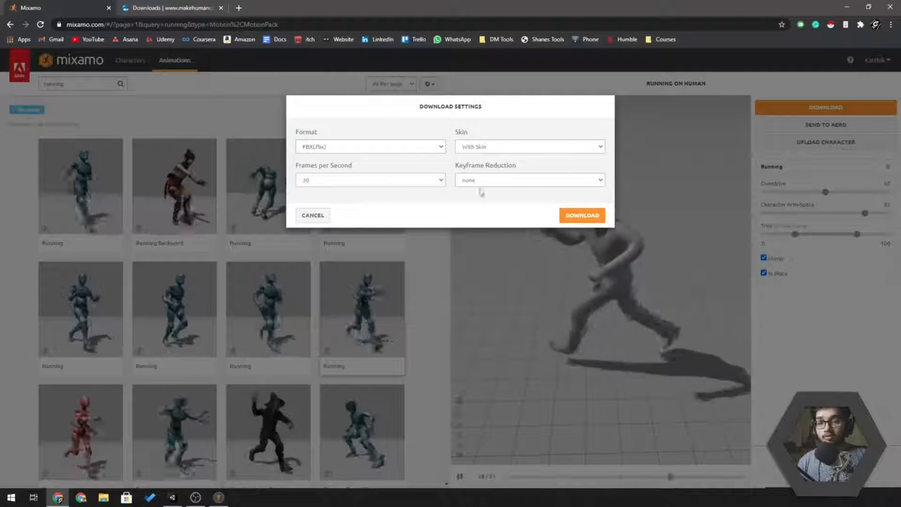
click(378, 149)
click(501, 218)
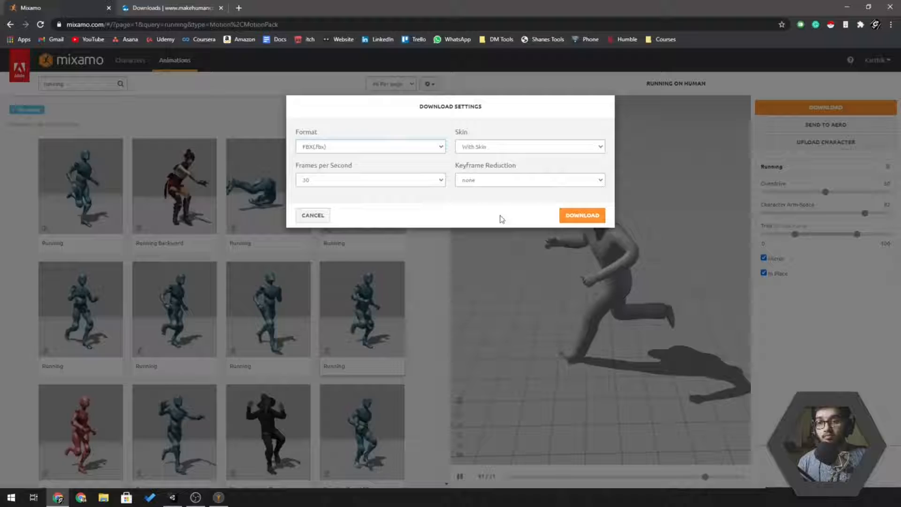
click(585, 215)
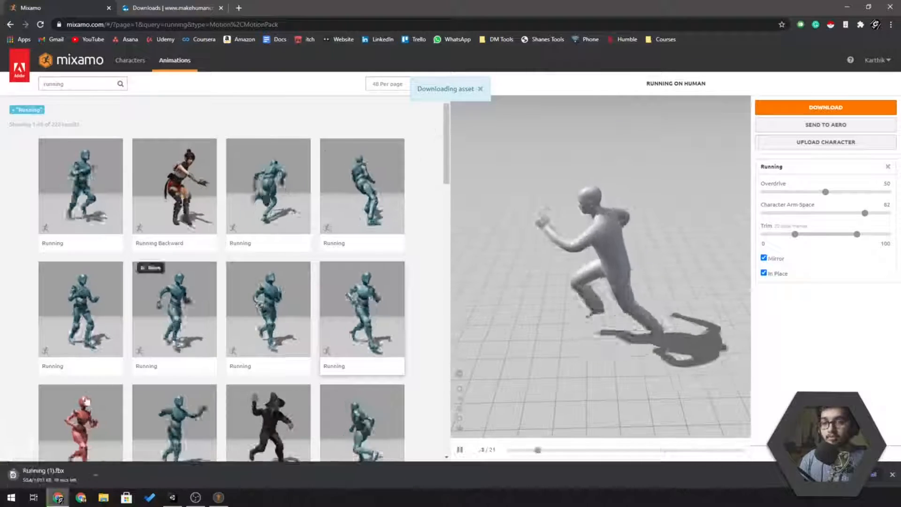
Switch to the Tutorials project in Unity and maximize its window.
key(alt+Tab)
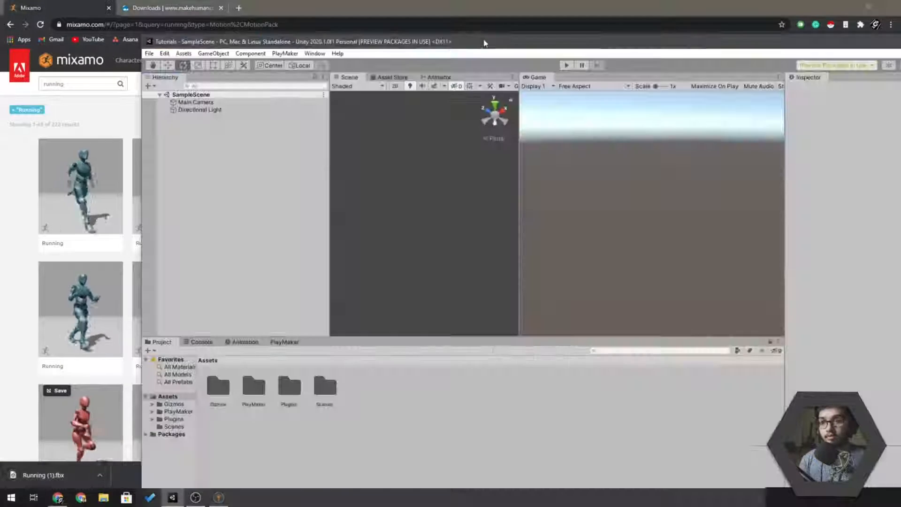
drag(454, 43, 415, 1)
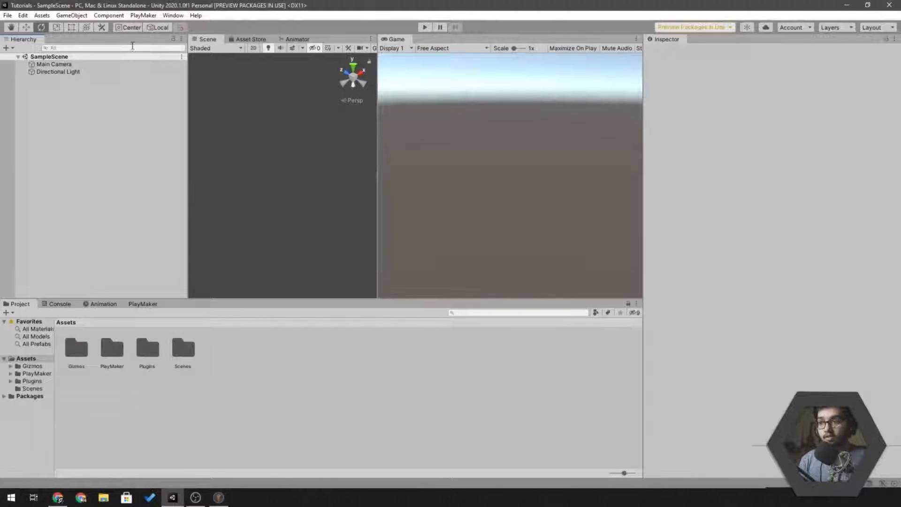
click(143, 15)
click(102, 115)
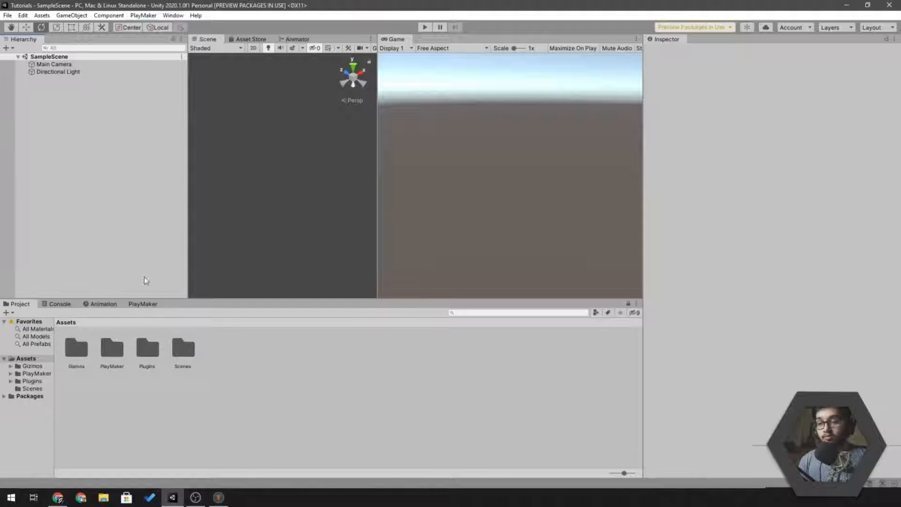
Open the Package Manager and review its package sources, keeping My Assets as the listed source.
click(172, 15)
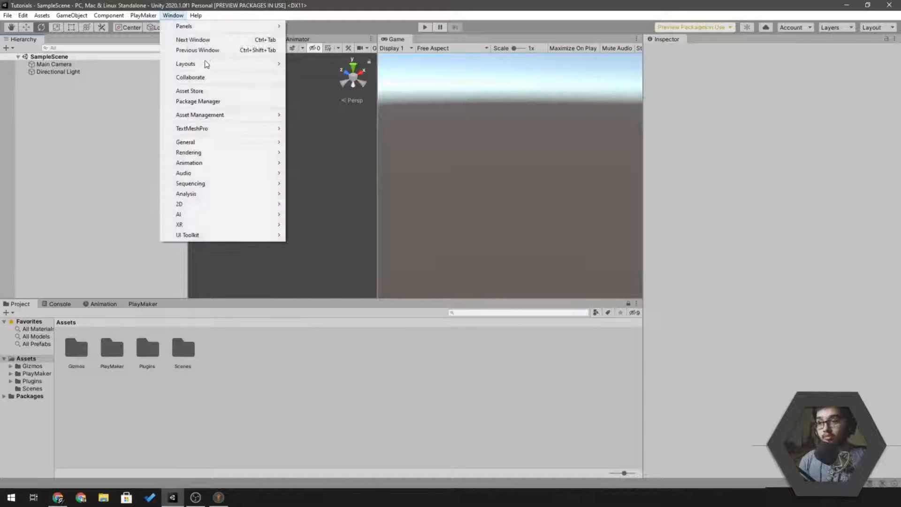
click(188, 102)
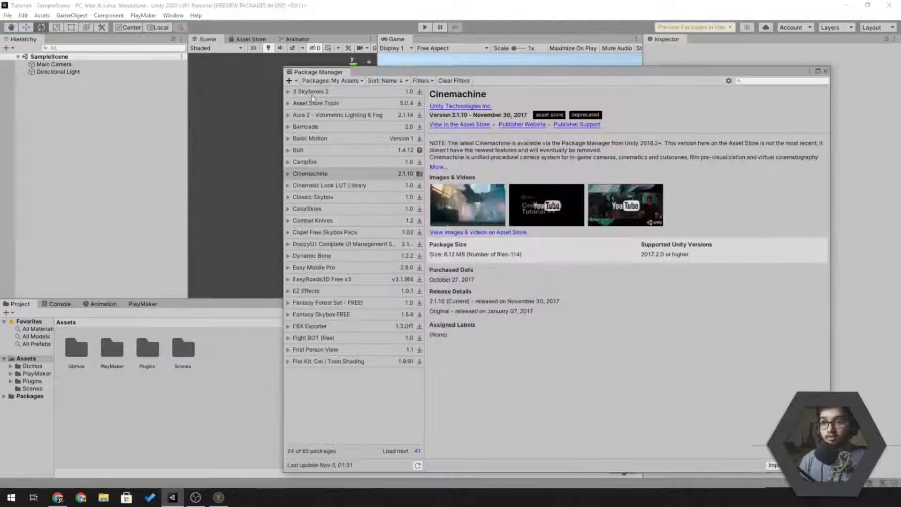
drag(361, 75, 361, 49)
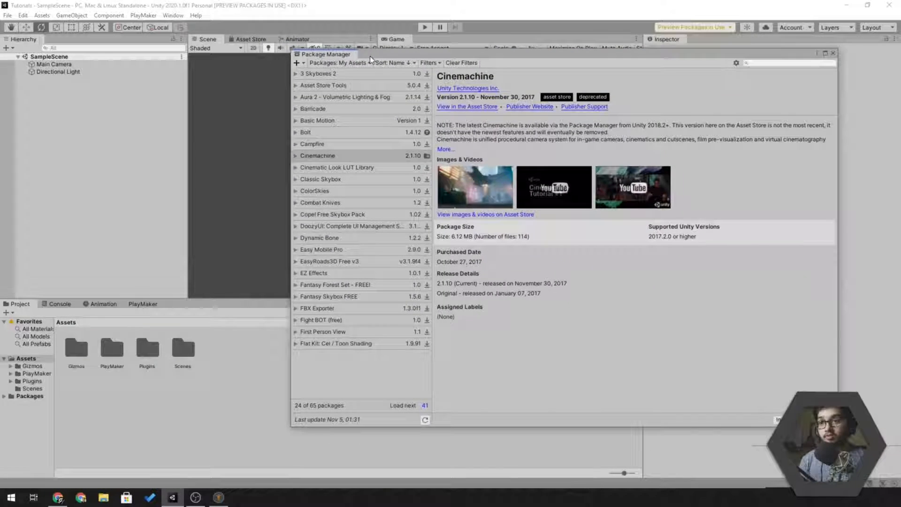
click(337, 64)
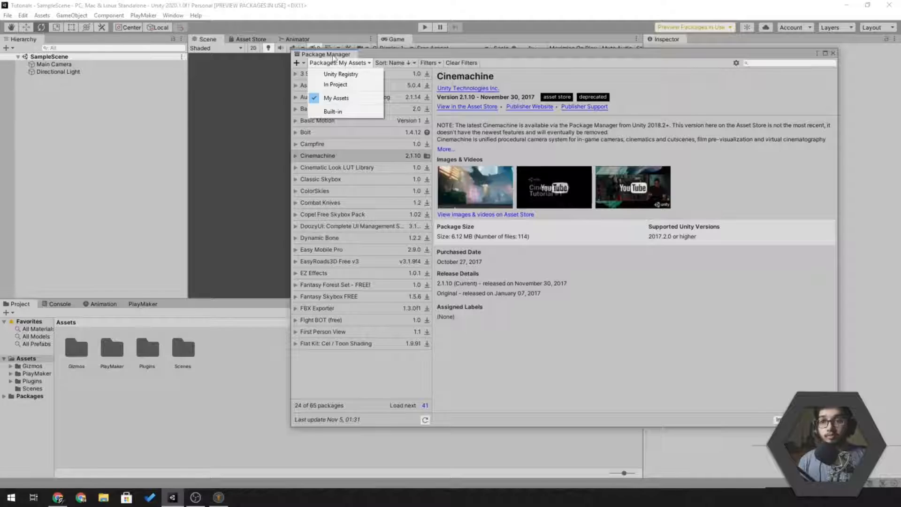
click(342, 64)
click(339, 65)
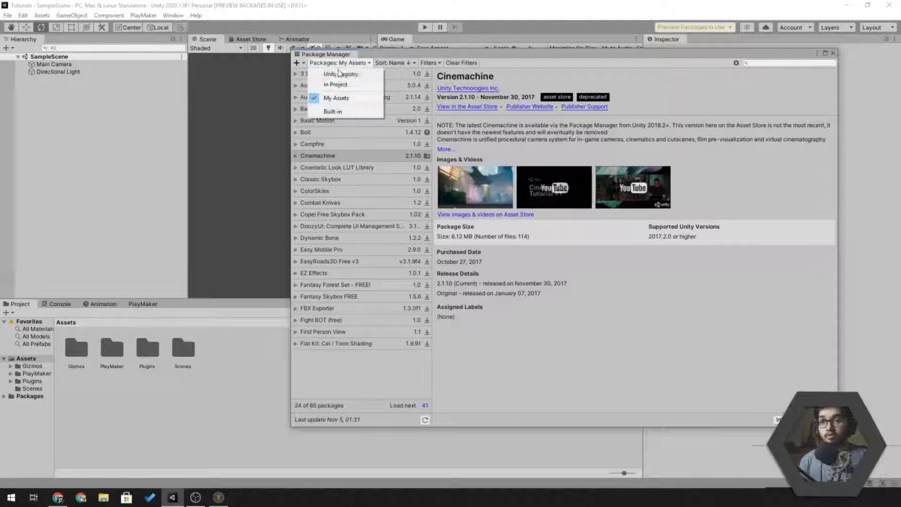
click(338, 101)
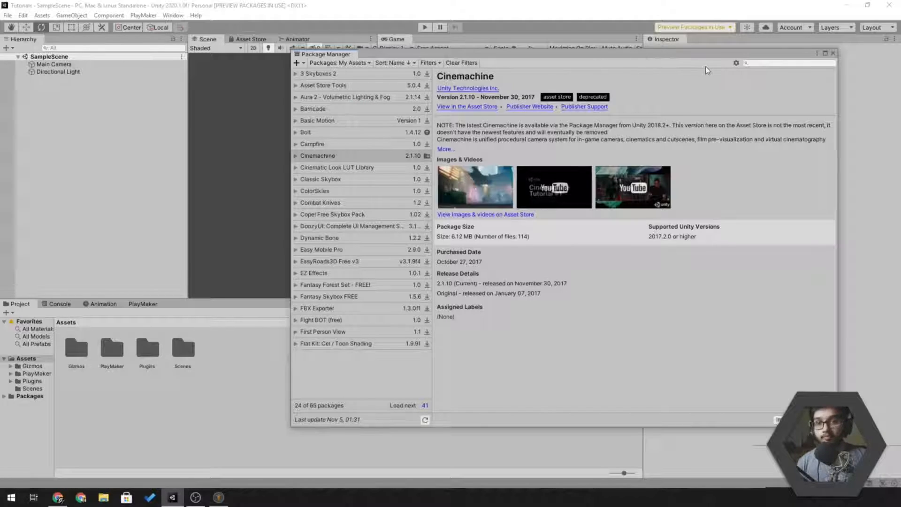
Search My Assets for "playmaker", view the Playmaker package details, and close the Package Manager.
click(759, 63)
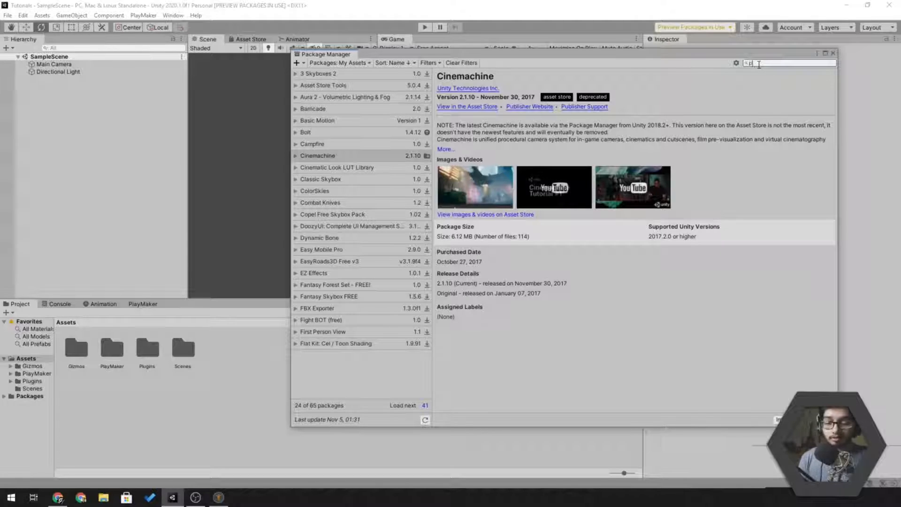
text(playmaker)
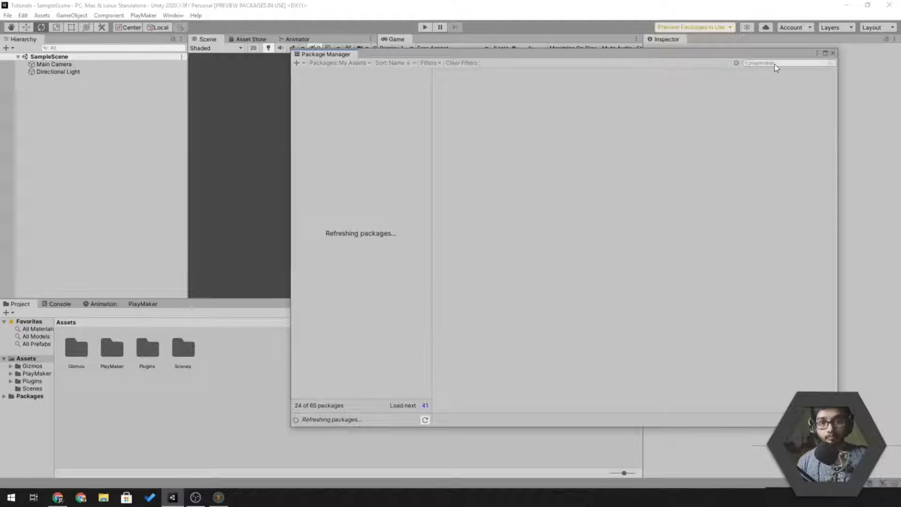
click(332, 108)
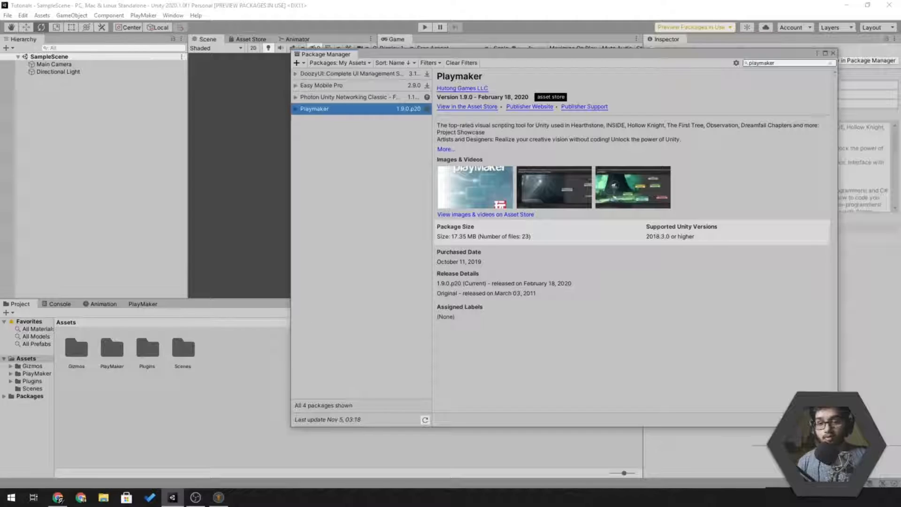
click(833, 54)
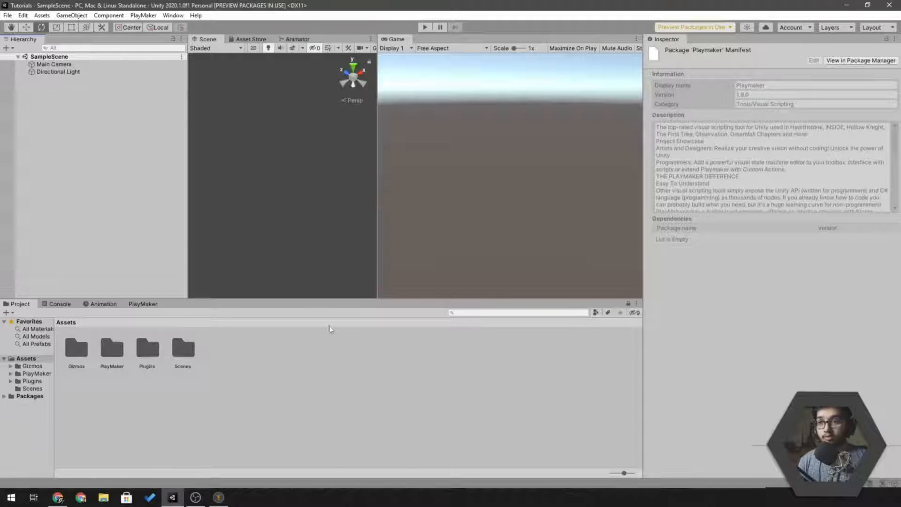
Bring up the PlayMaker editor and keep it docked beside the Animation view.
click(138, 303)
click(143, 16)
click(151, 25)
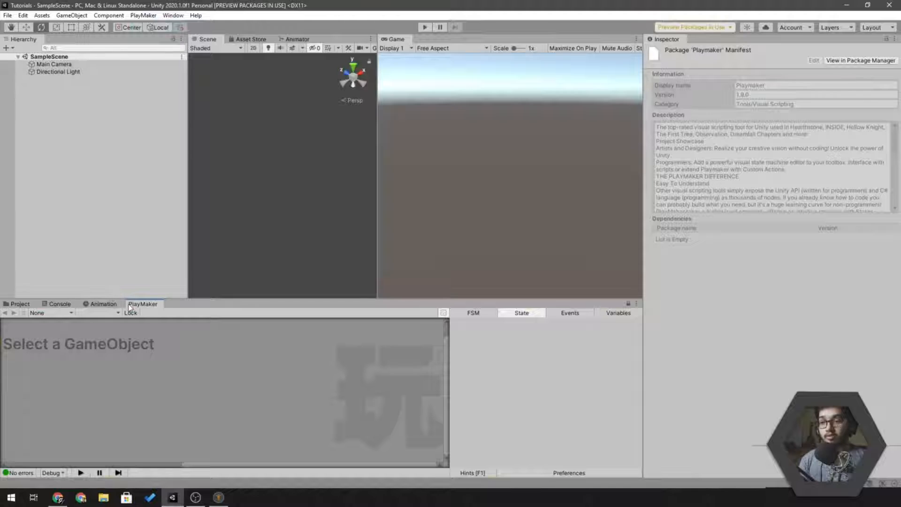
drag(130, 307, 215, 359)
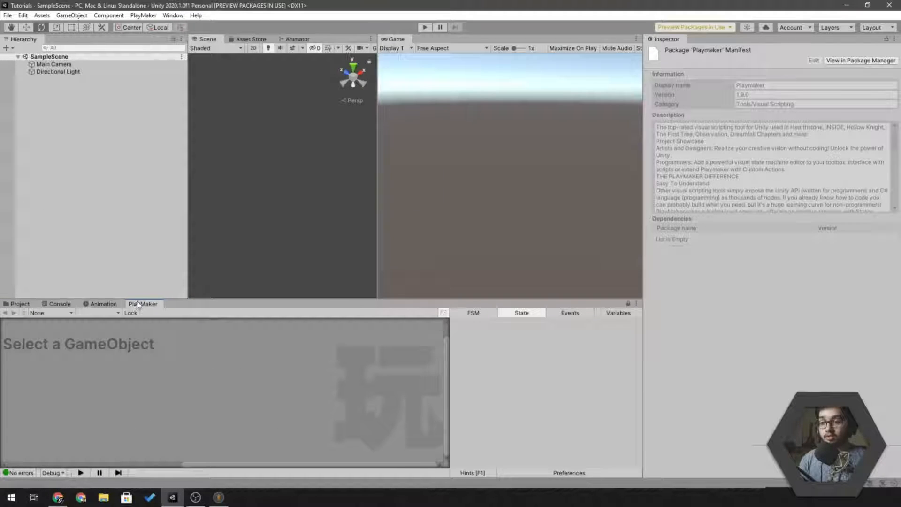
Narrow the Hierarchy to widen the Scene view, and make the docked PlayMaker editor taller.
drag(141, 294, 141, 304)
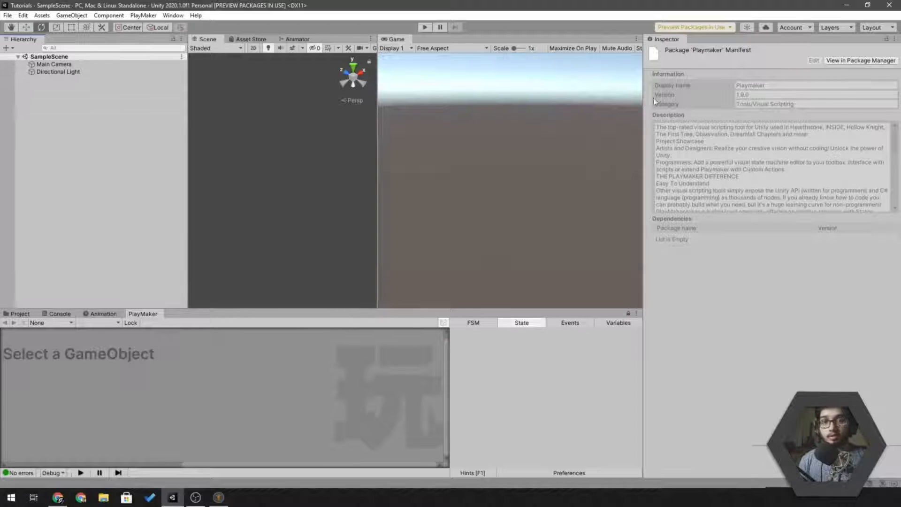
click(70, 79)
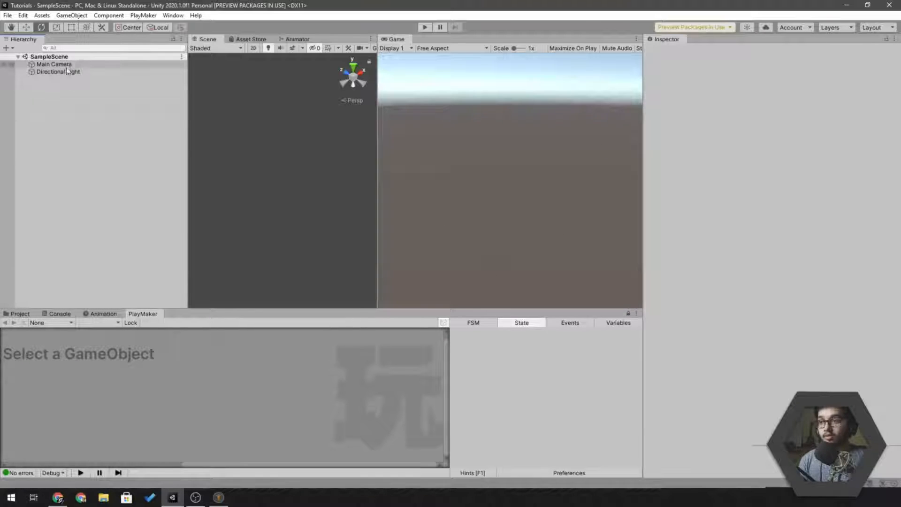
drag(187, 147, 146, 139)
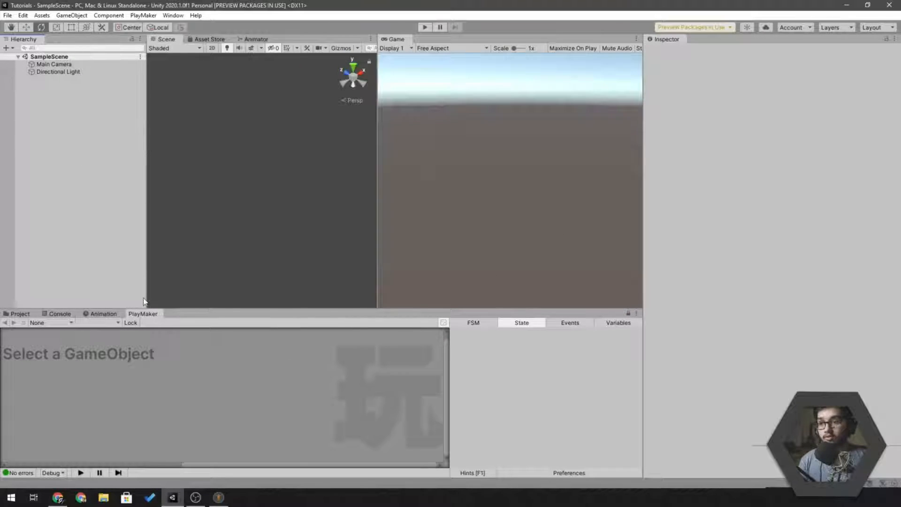
drag(155, 305, 155, 280)
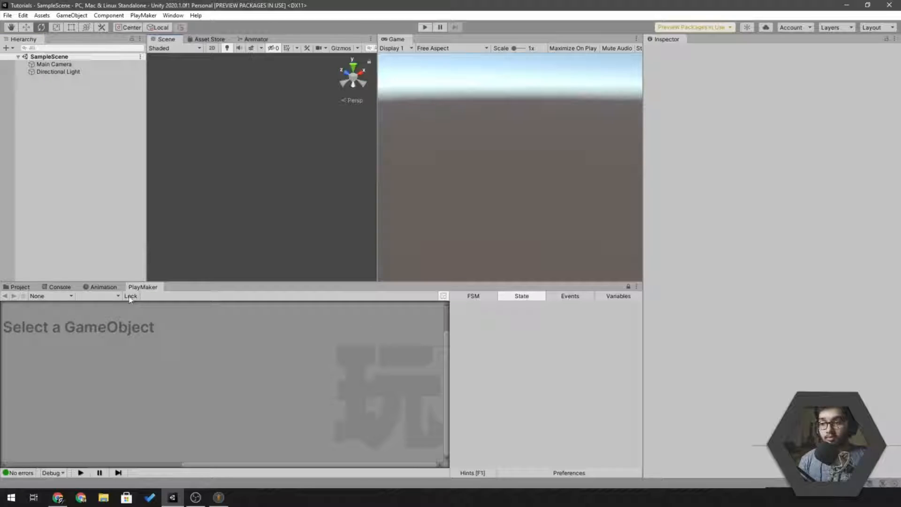
Shift the editor window aside to expose the browser's download, and create and open a Models folder in Assets.
click(24, 289)
drag(369, 6, 592, 28)
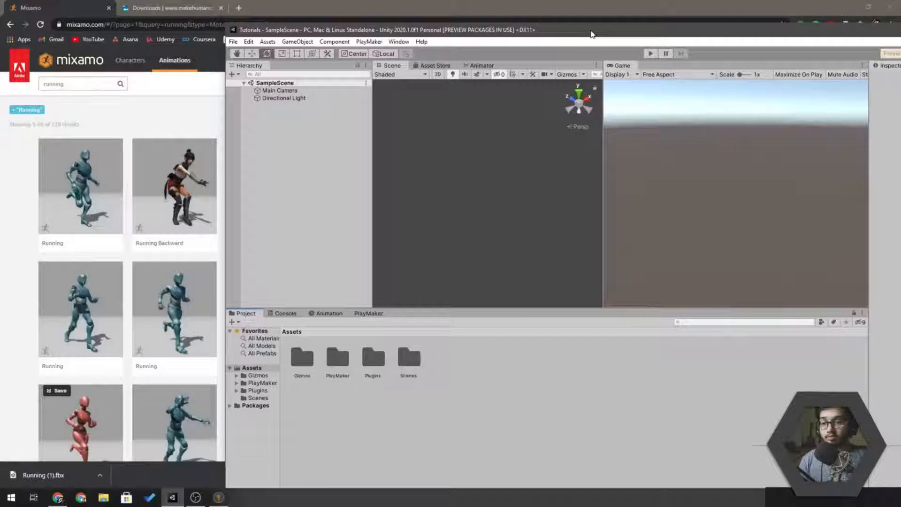
right_click(475, 373)
mouse_move(569, 128)
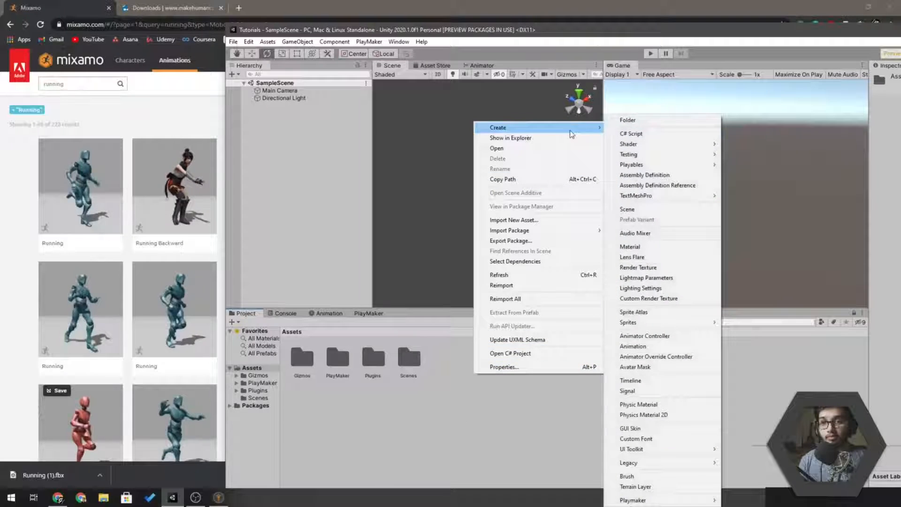
click(624, 120)
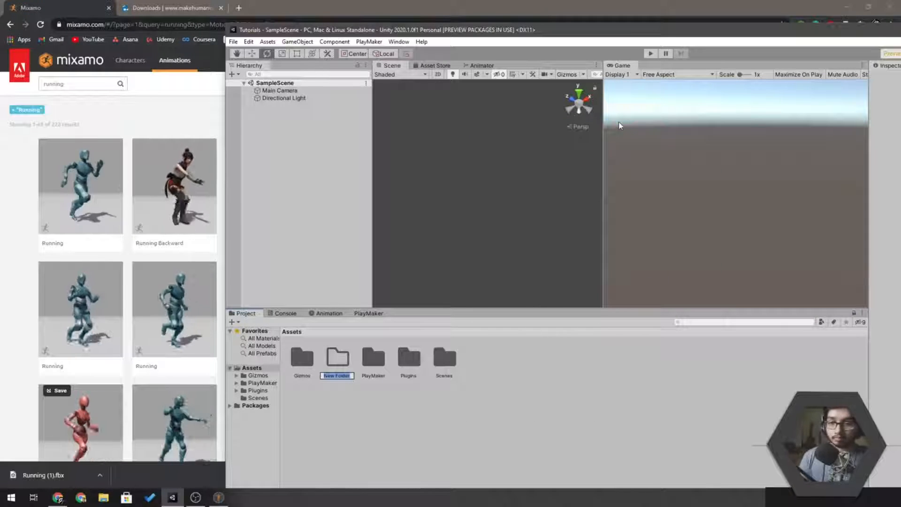
text(Madels)
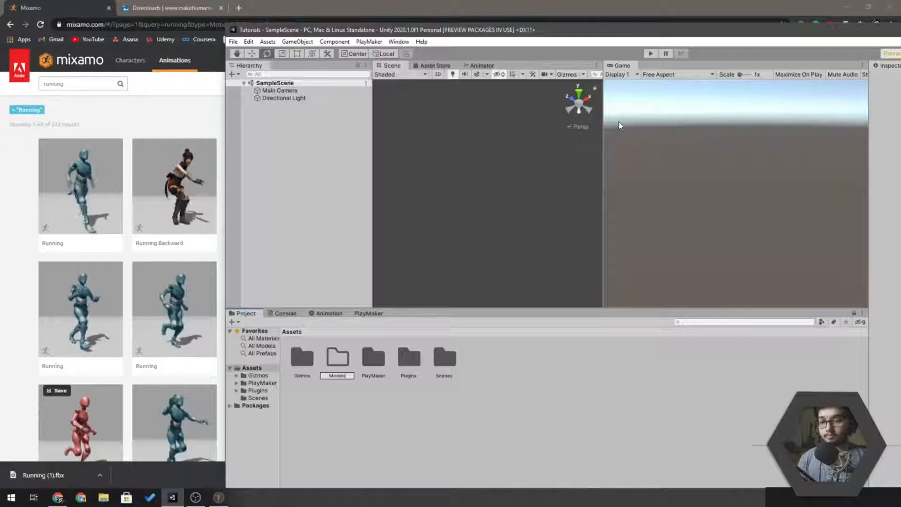
key(Return)
key(Return)
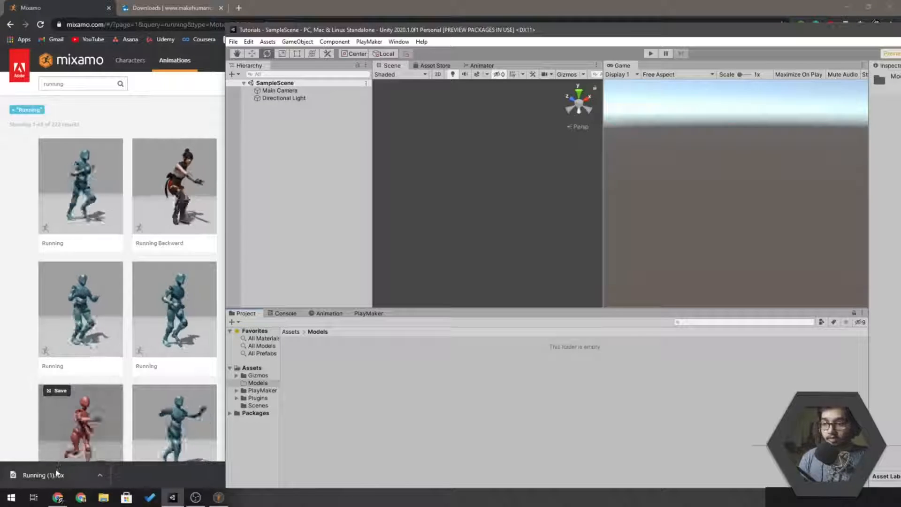
Import the downloaded Running (1).fbx into the Models folder, maximize the editor again, and rename the asset human-running.
drag(51, 475, 383, 377)
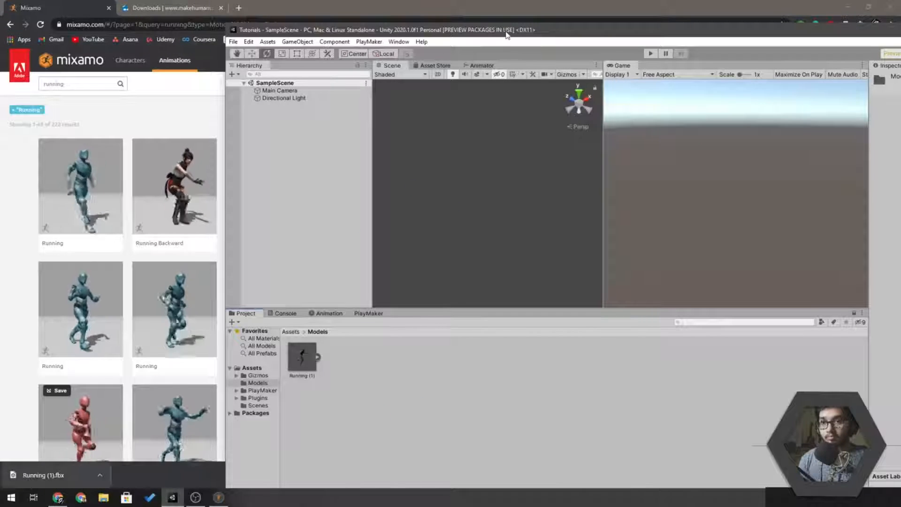
double_click(506, 31)
click(99, 343)
click(103, 341)
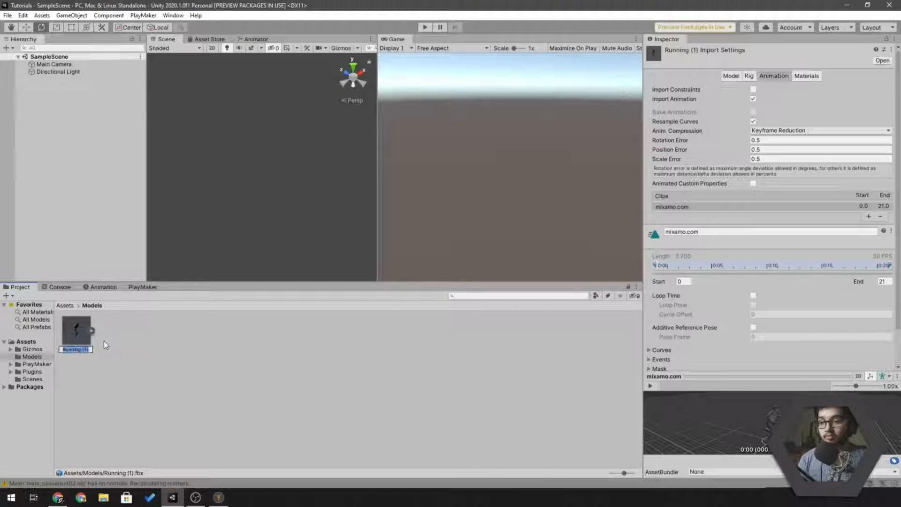
text(huma)
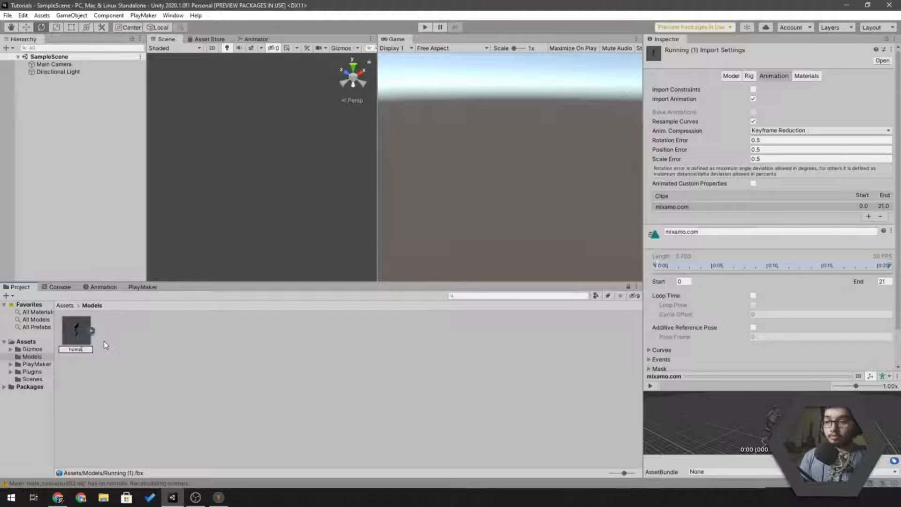
text(n-running)
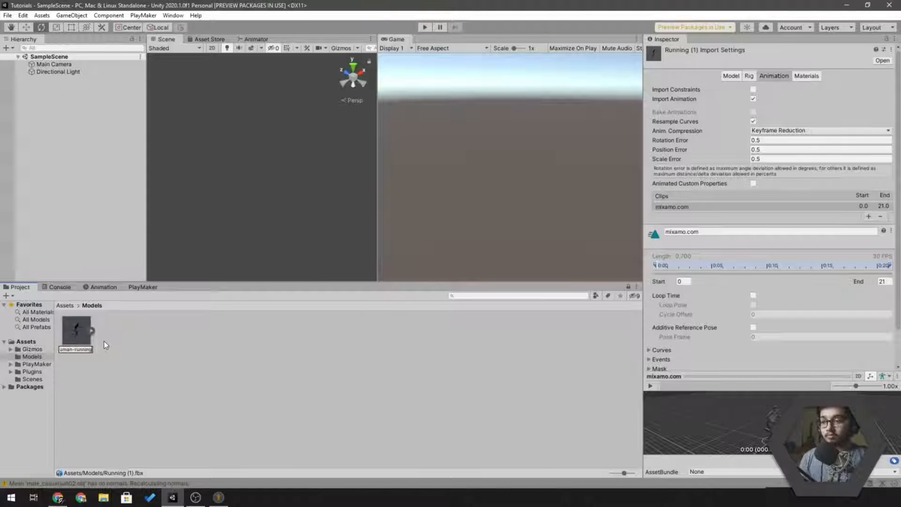
key(Return)
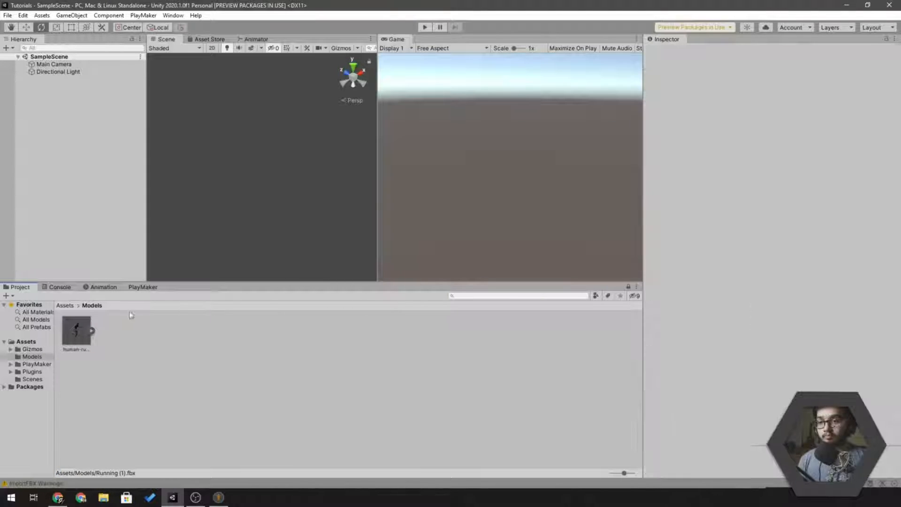
Rename the mixamo.com animation clip of the human-running model to running.
click(77, 336)
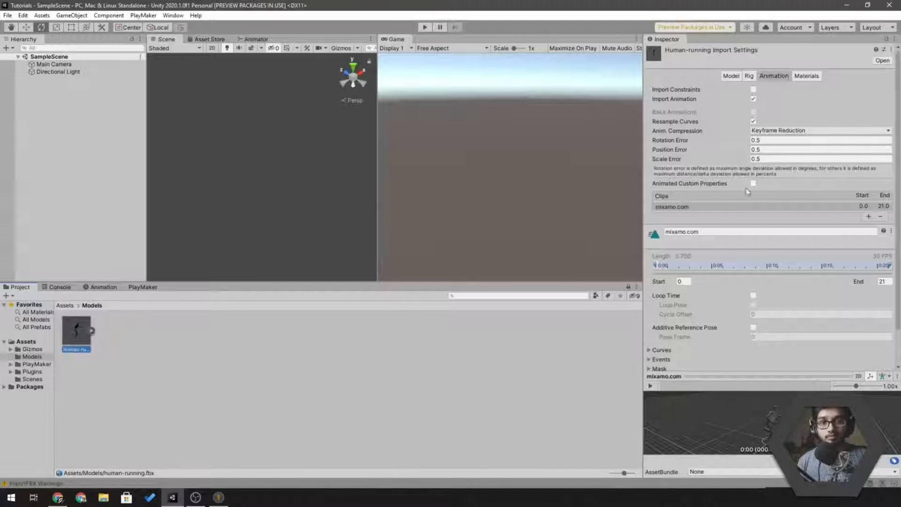
click(707, 232)
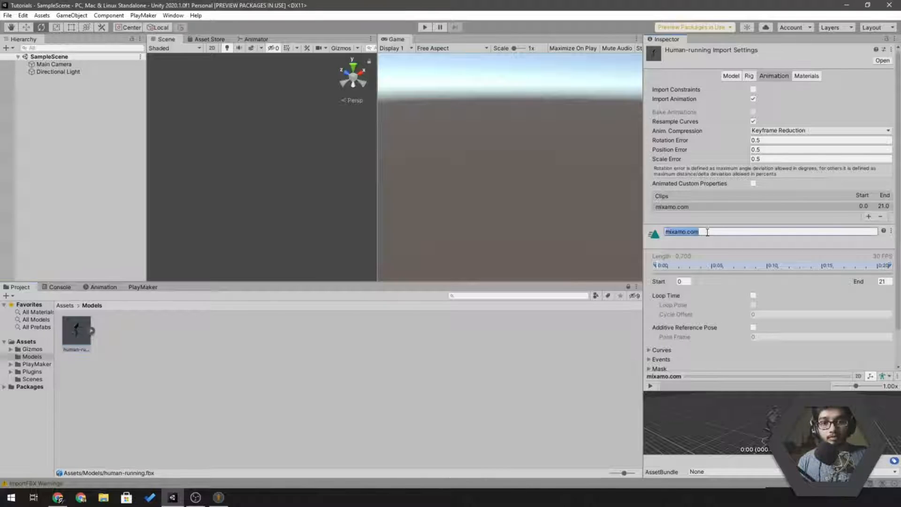
click(892, 231)
click(838, 250)
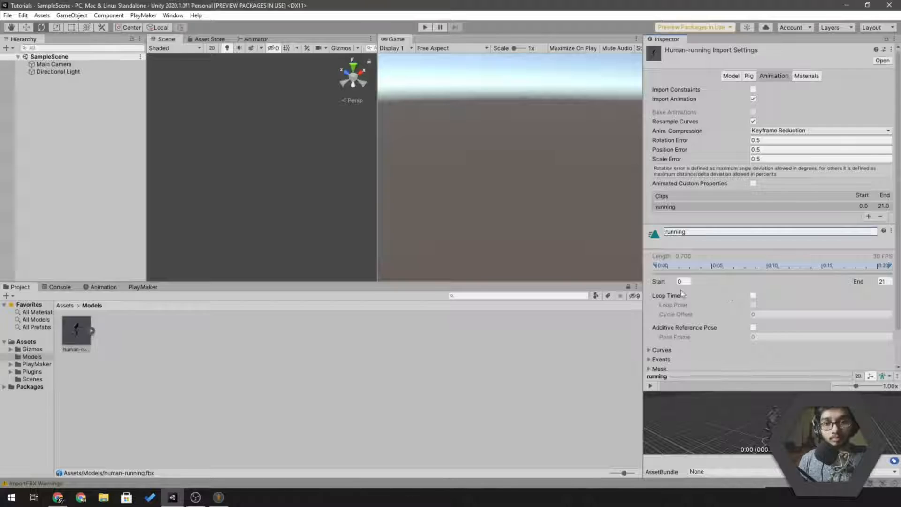
Preview the running clip, enable Loop Time for it, and apply the import settings.
click(649, 385)
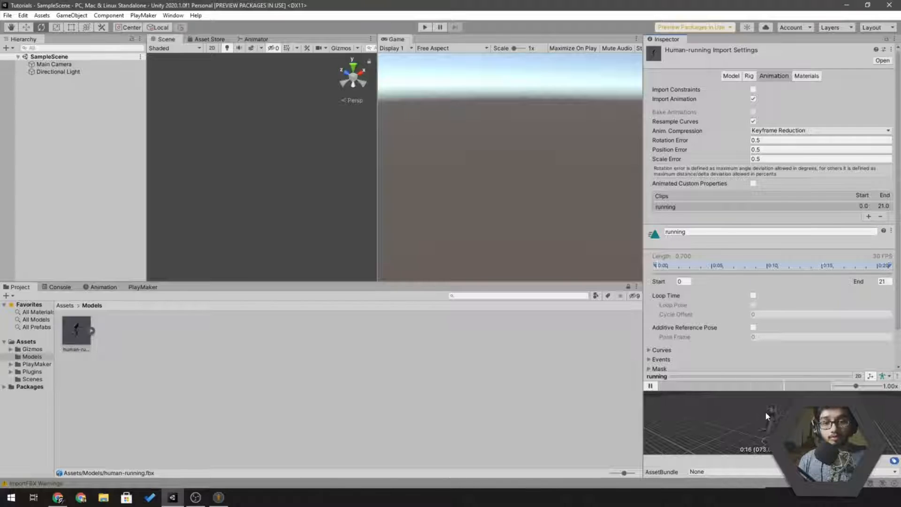
click(753, 295)
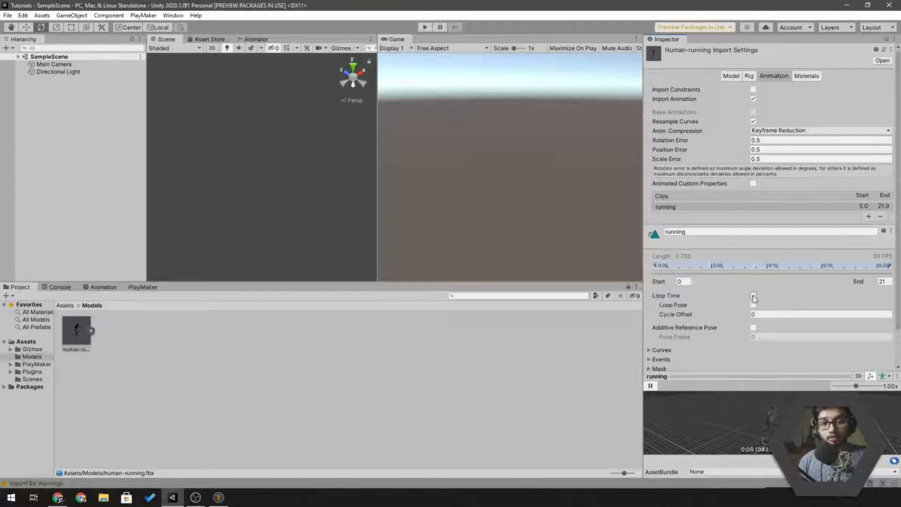
click(308, 343)
click(474, 268)
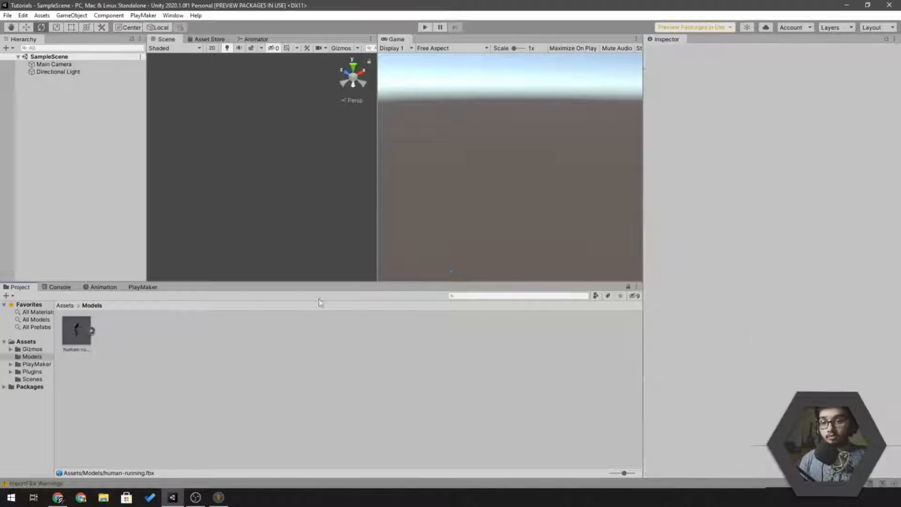
Make the Scene view taller, add the human-running model to the scene hierarchy, and frame it.
drag(317, 282, 318, 314)
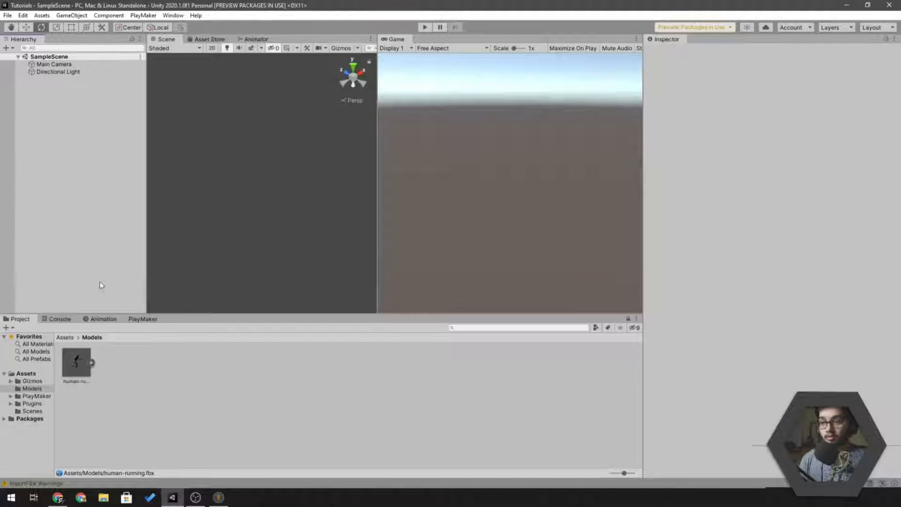
drag(79, 373, 86, 169)
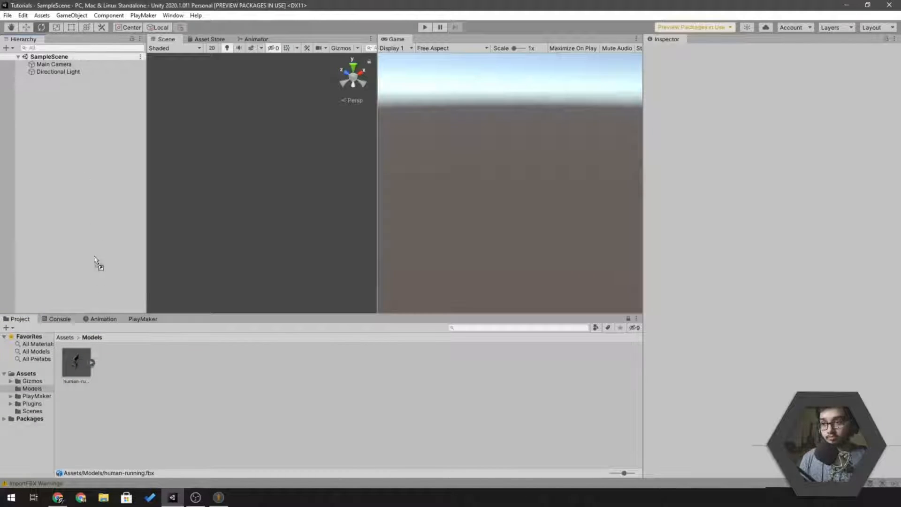
drag(91, 360, 66, 161)
drag(71, 99, 101, 93)
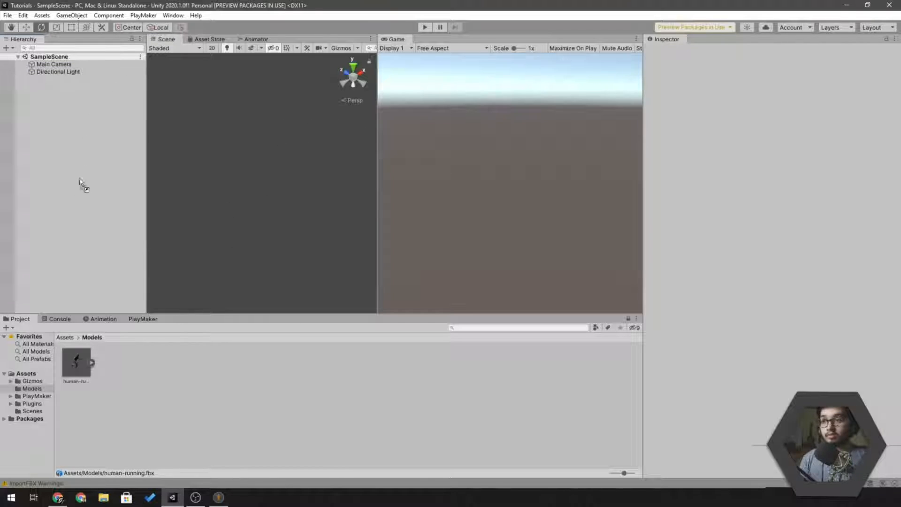
drag(79, 180, 81, 181)
key(f)
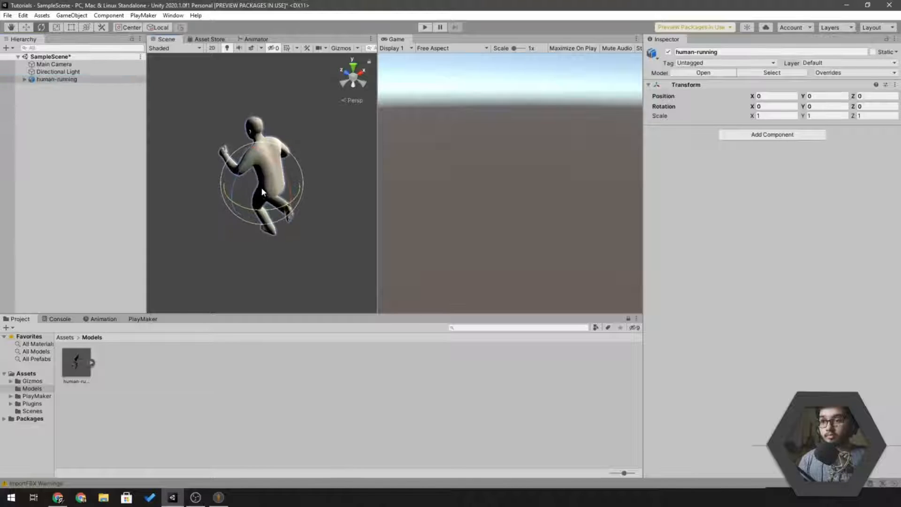
Examine the human-running model from the side in the Scene view and check the Main Camera's field of view.
right_drag(306, 134, 277, 150)
key(d)
key(s)
key(w)
scroll(267, 171, down, 10)
scroll(300, 117, down, 8)
key(s)
scroll(311, 103, up, 5)
key(w)
key(s)
scroll(305, 116, up, 4)
key(w)
key(s)
key(q)
key(w)
key(s)
click(303, 118)
click(261, 179)
key(a)
click(71, 64)
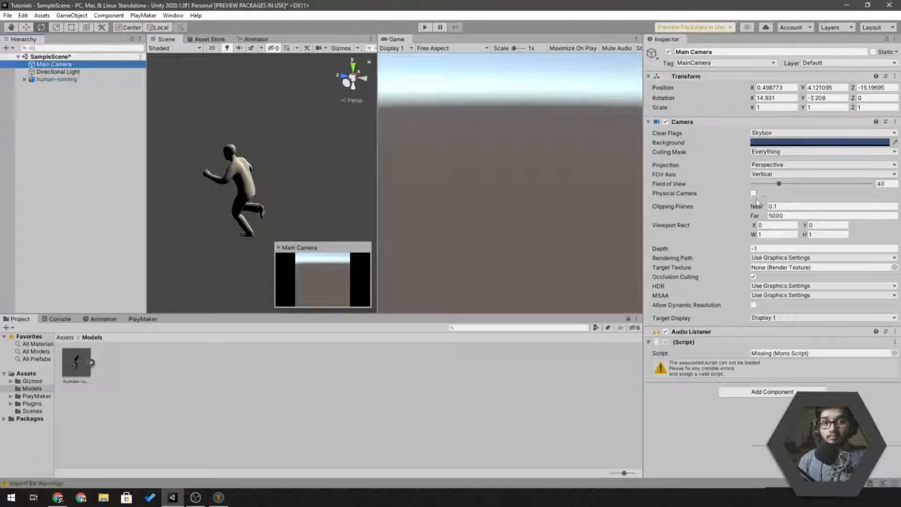
drag(771, 183, 757, 186)
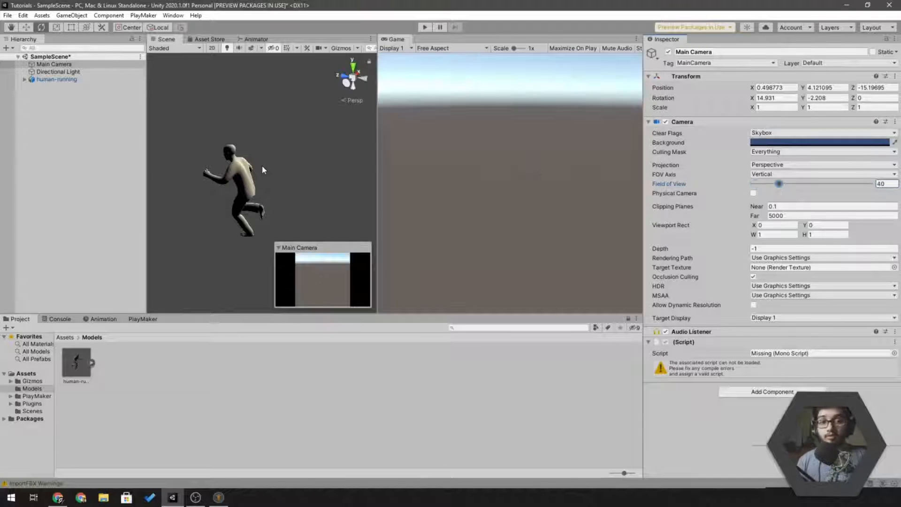
Enlarge human-running with the Scale tool and set its scale to 30 on X, Y and Z.
click(35, 80)
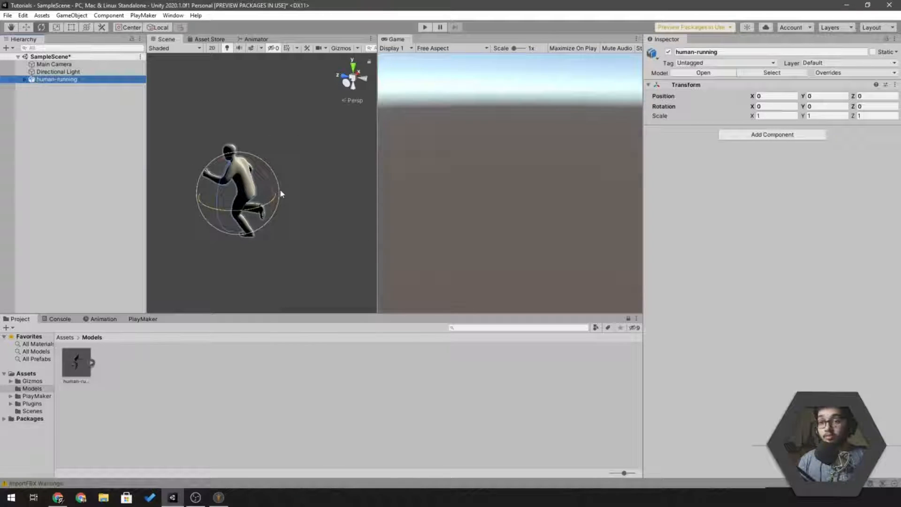
key(r)
drag(237, 193, 829, 145)
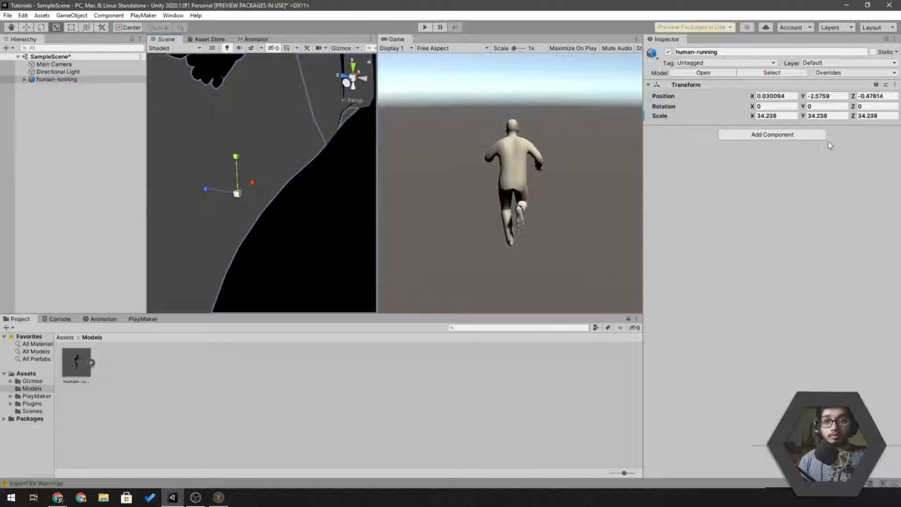
click(776, 115)
text(30)
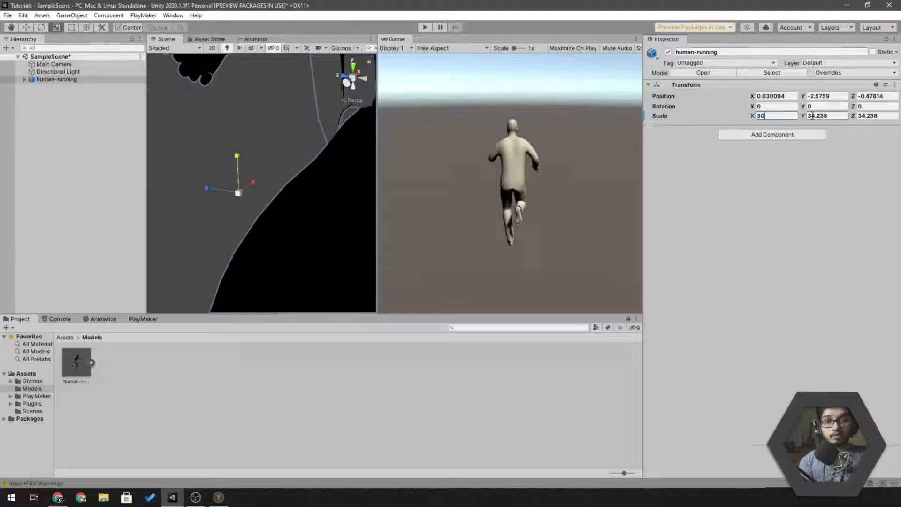
key(Tab)
text(30)
key(Tab)
text(30)
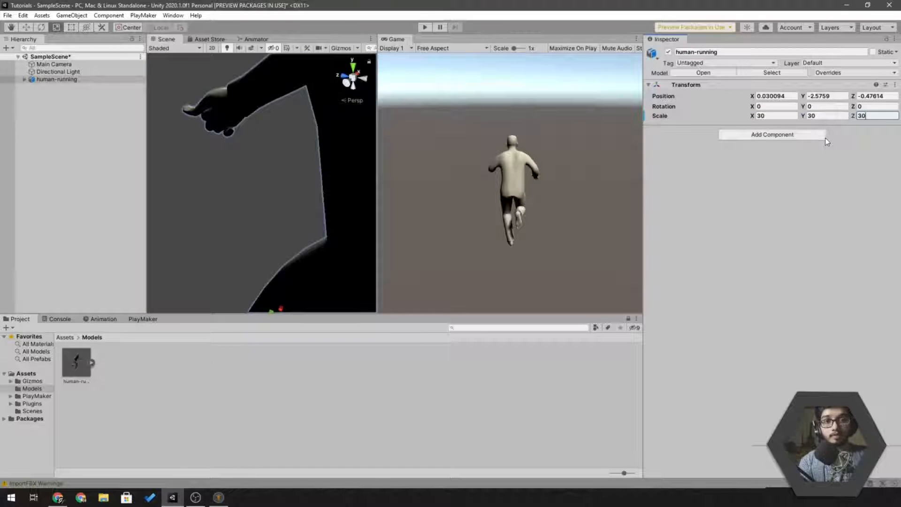
click(782, 192)
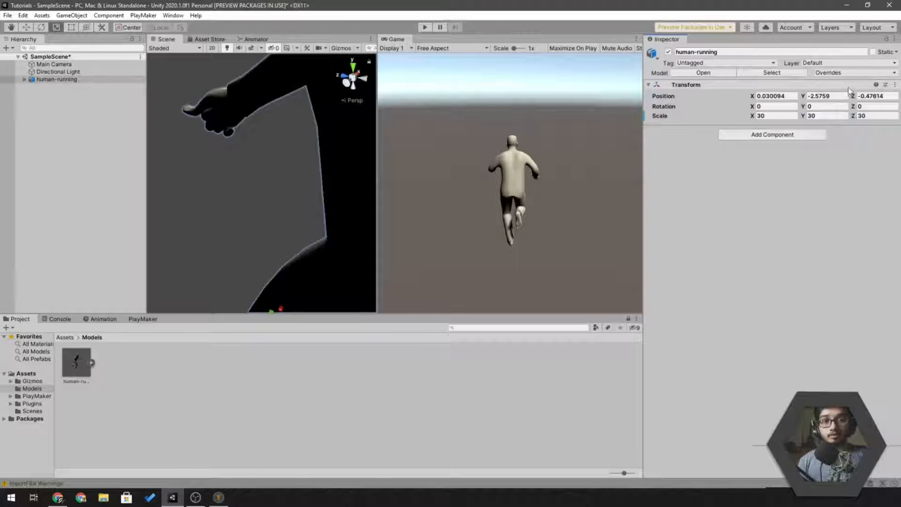
Review the prefab overrides of human-running without reverting any, and frame the enlarged model in the Scene view.
click(844, 73)
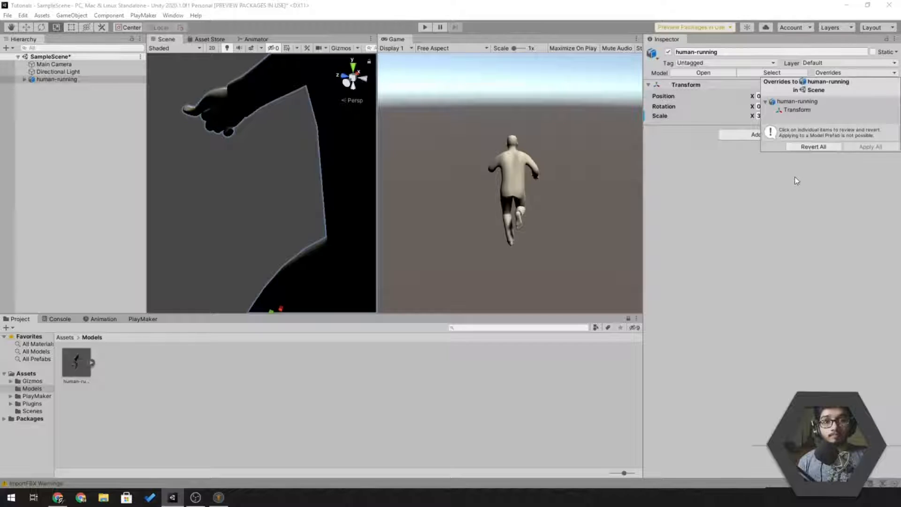
click(803, 195)
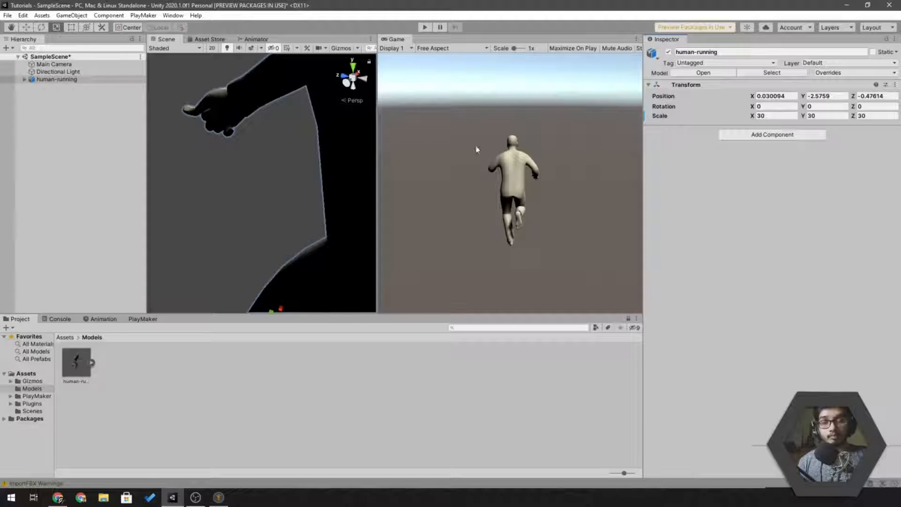
click(105, 139)
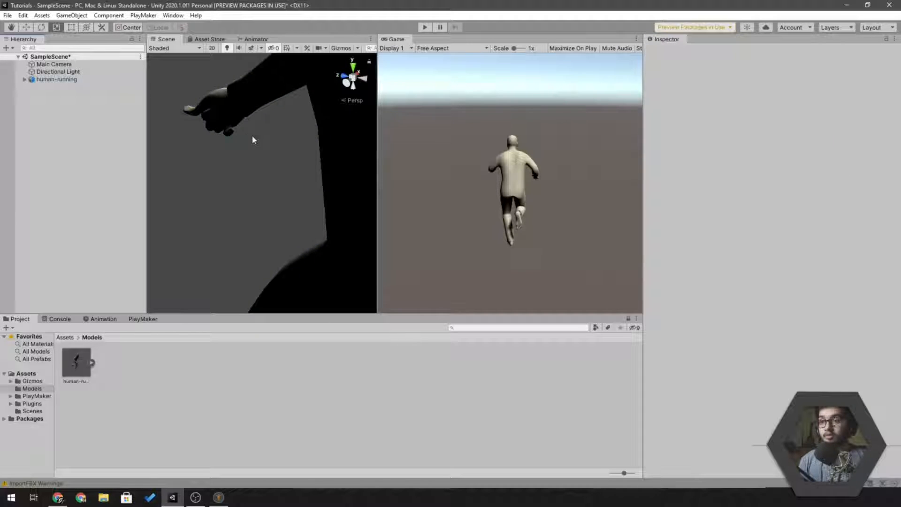
click(56, 80)
key(f)
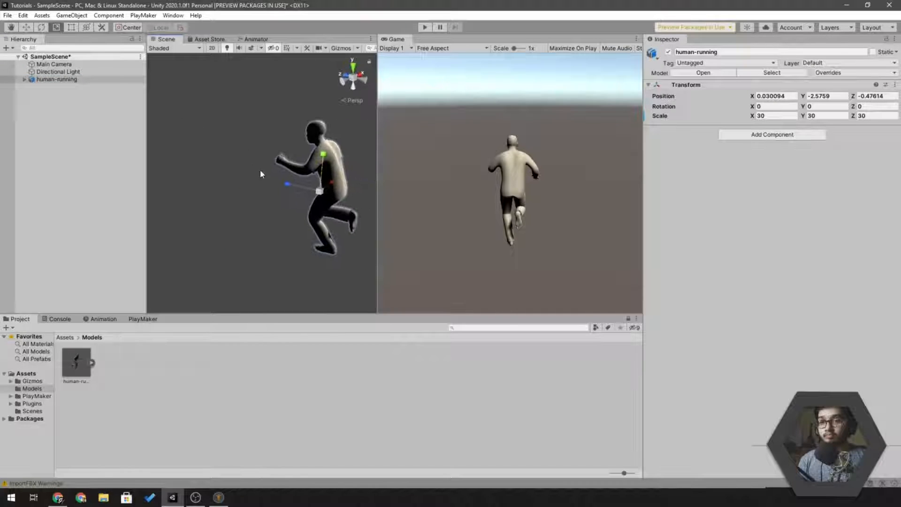
click(106, 158)
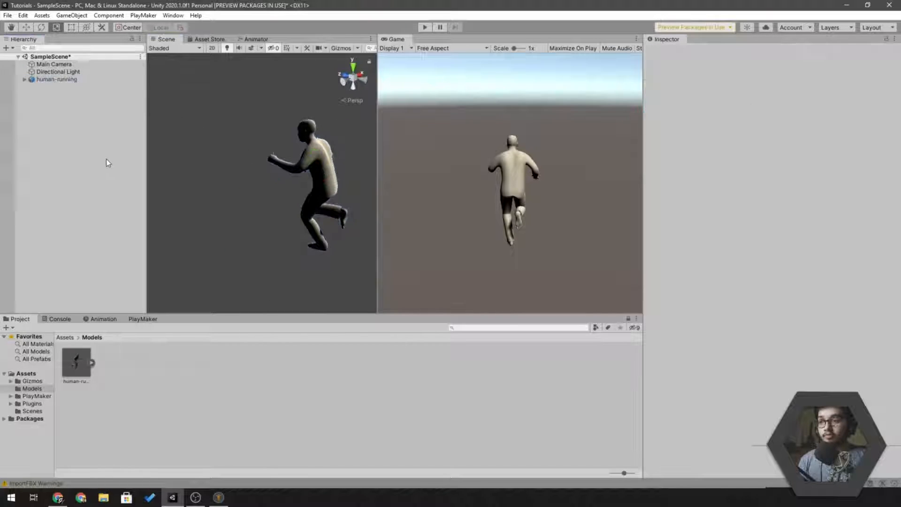
Add a 3D Plane object to the scene as ground for the runner.
right_click(66, 116)
mouse_move(103, 223)
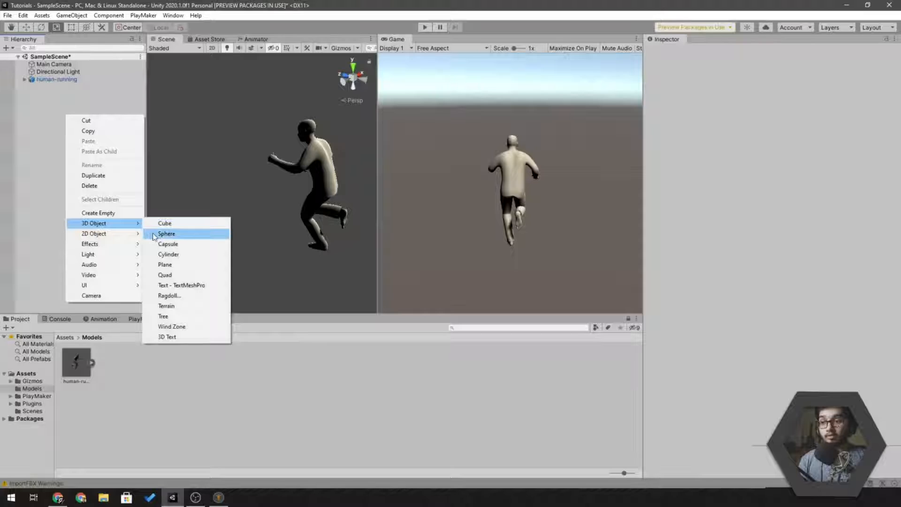
click(159, 264)
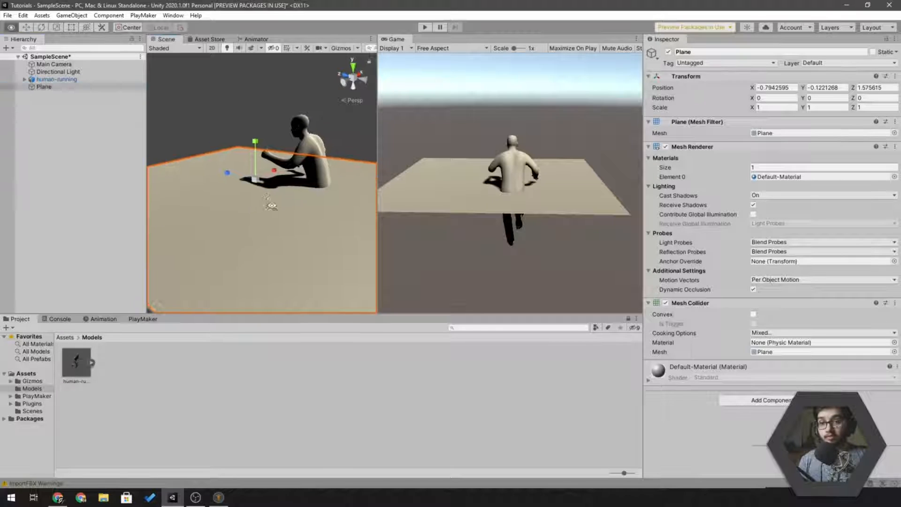
alt+drag(271, 205, 261, 188)
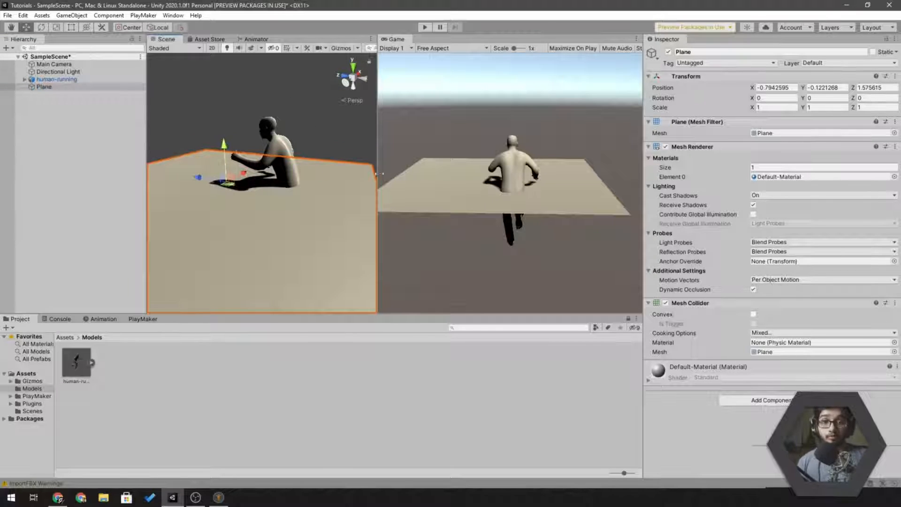
Reset the Plane's transform and lower it beneath the runner's feet to Y -2.65.
click(893, 76)
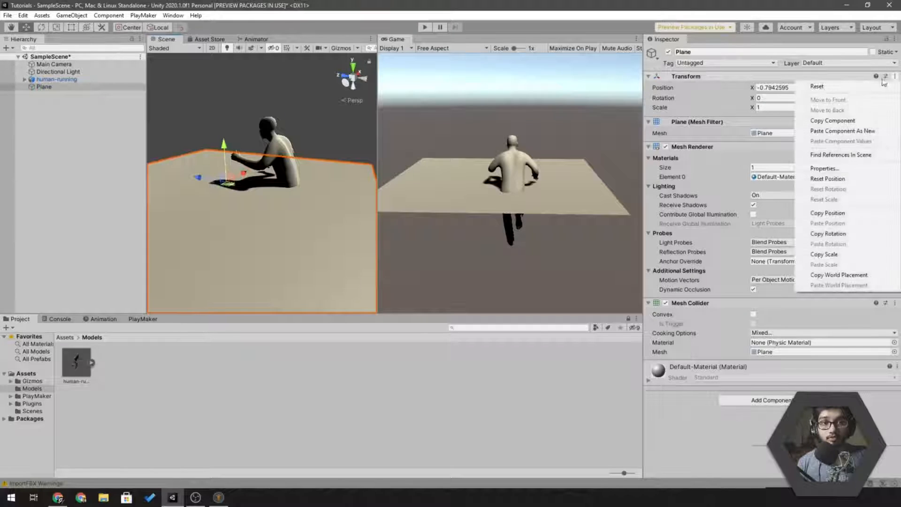
click(814, 84)
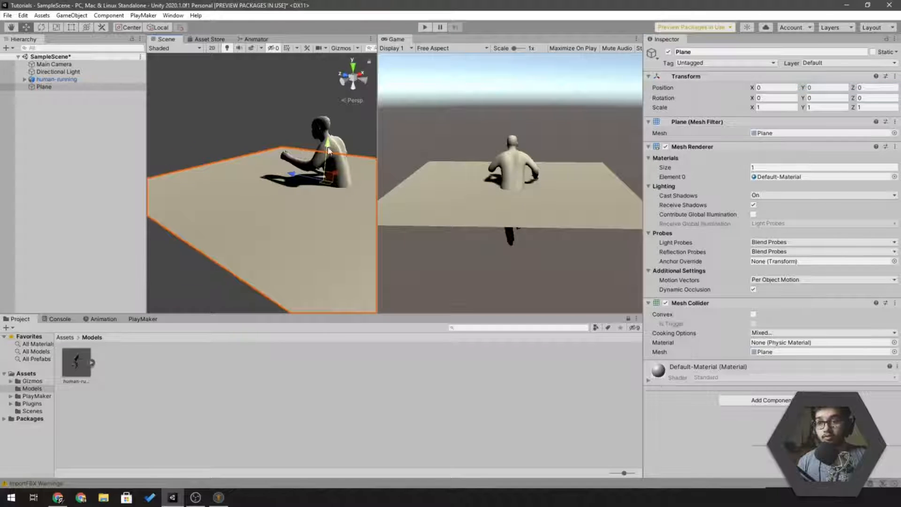
drag(328, 150, 319, 218)
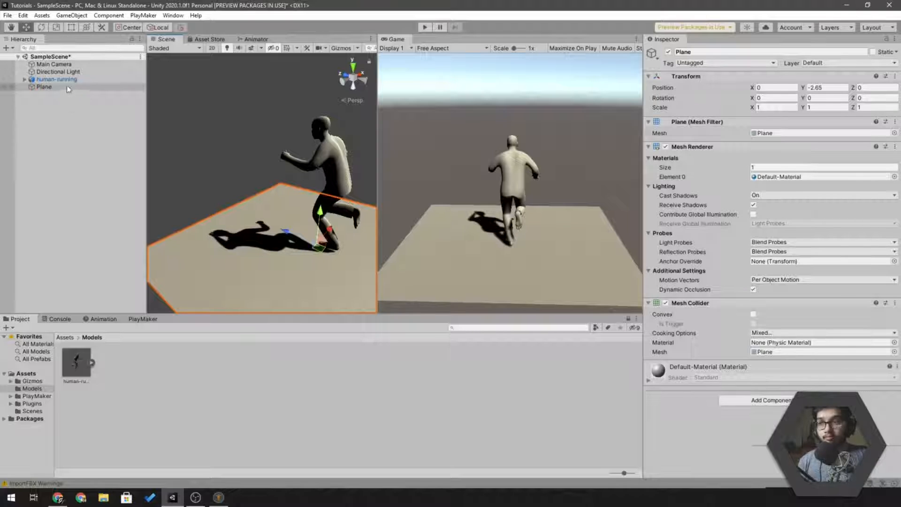
Inspect the child objects of human-running in the Hierarchy, including the base, high-poly, casual suit and mixamorig:Hips objects.
click(66, 80)
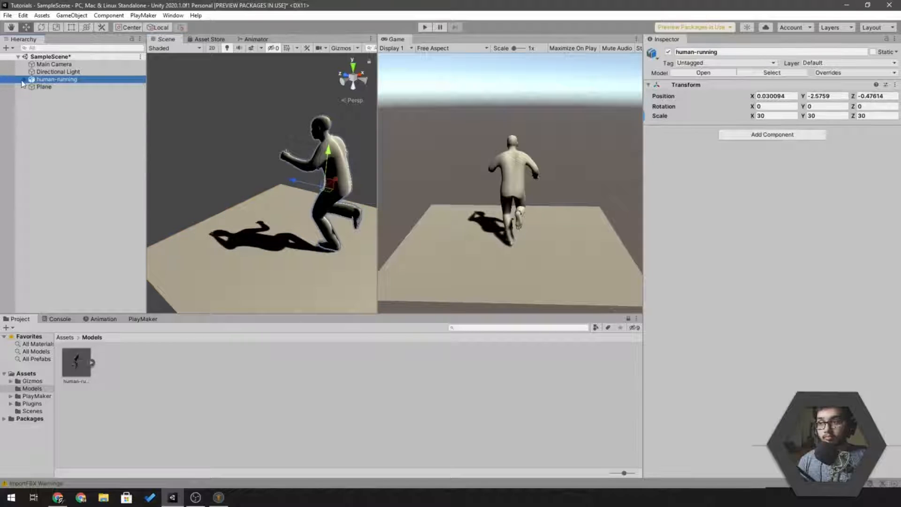
click(24, 79)
click(45, 87)
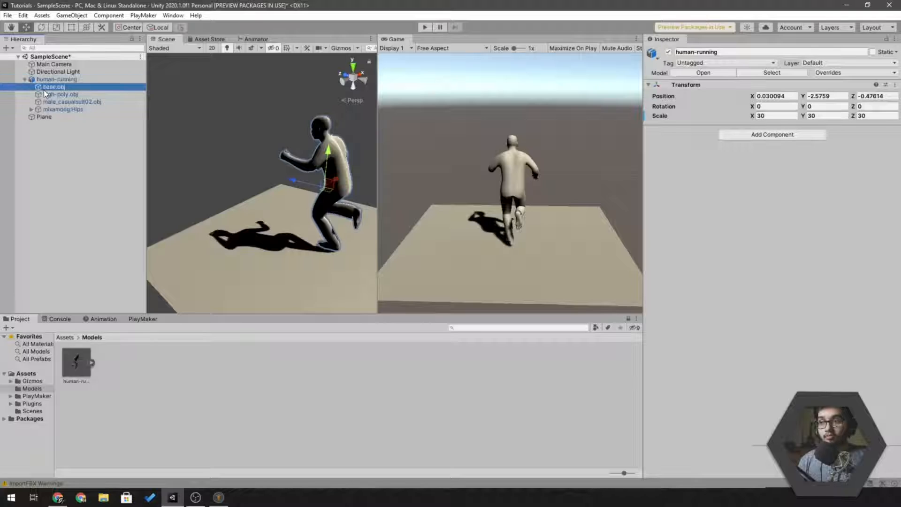
click(45, 95)
click(44, 102)
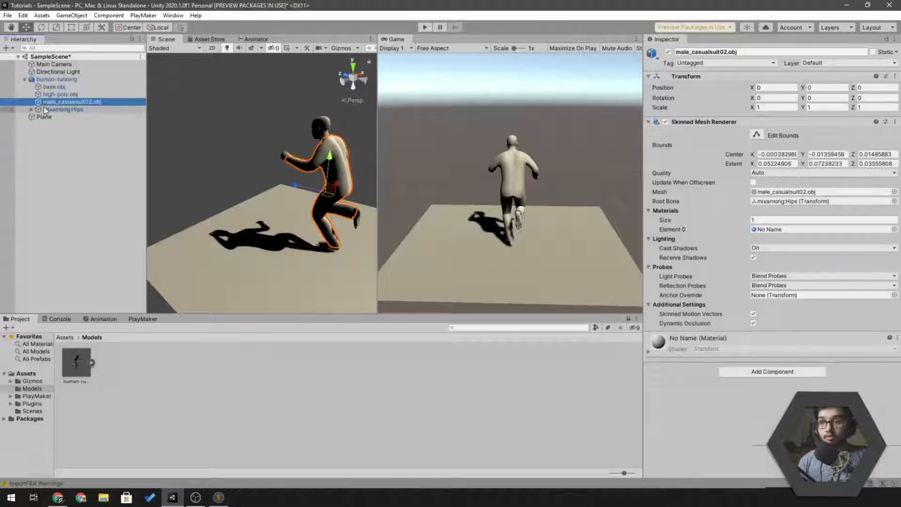
click(44, 108)
click(32, 79)
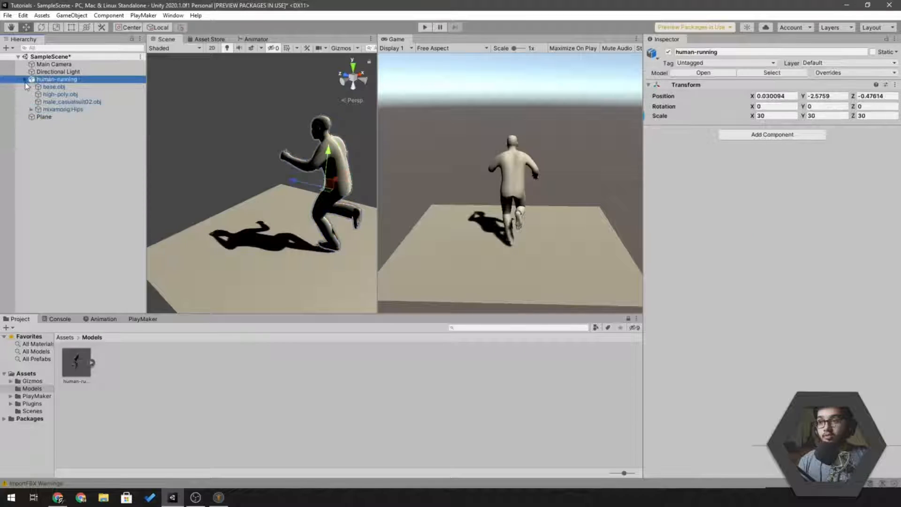
click(24, 82)
Deselect everything, play the scene briefly to check the runner's behaviour, and stop it.
click(233, 125)
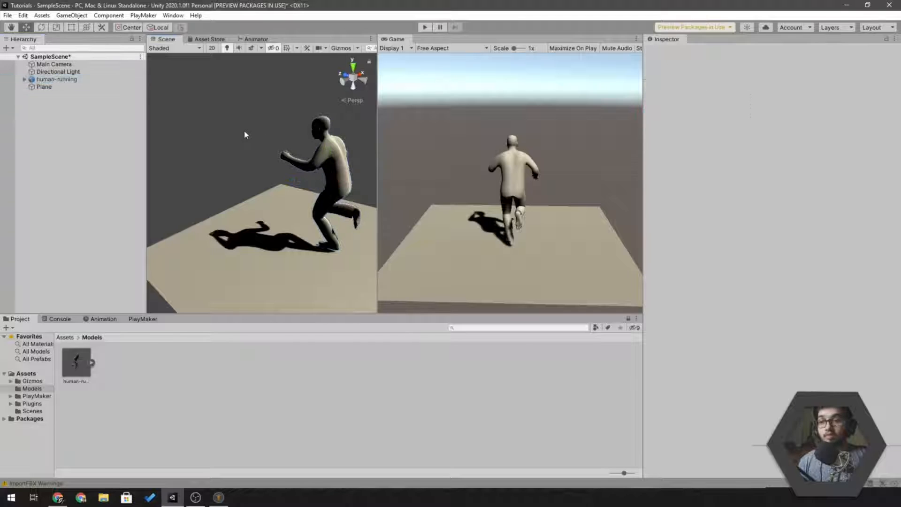
click(424, 27)
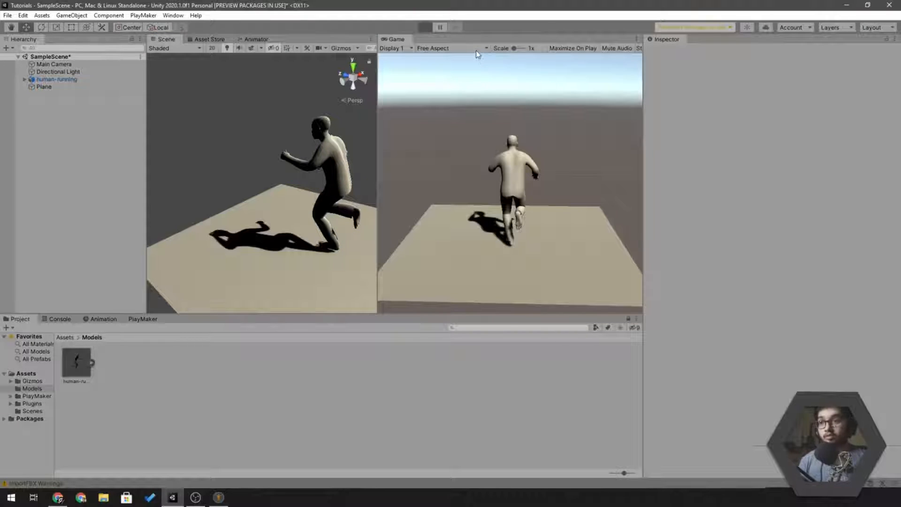
click(425, 27)
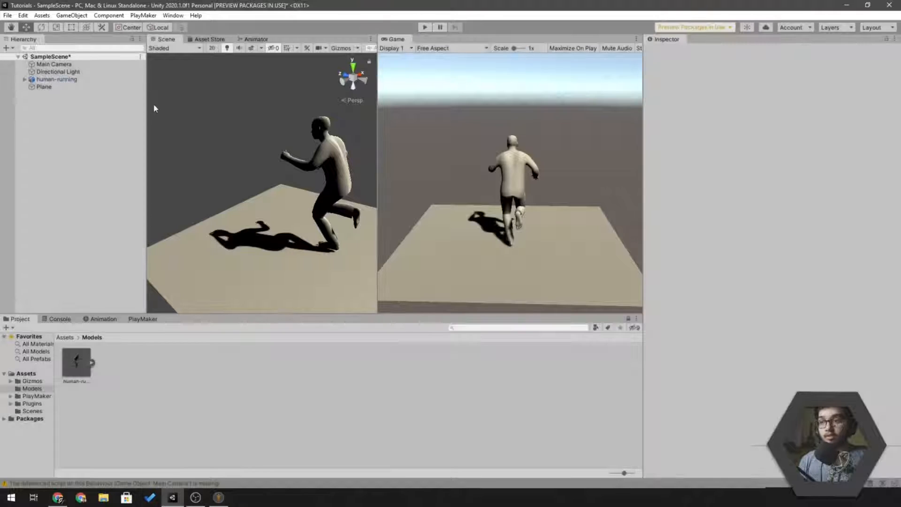
Add an Animator component to human-running.
click(109, 79)
click(772, 134)
text(rigi)
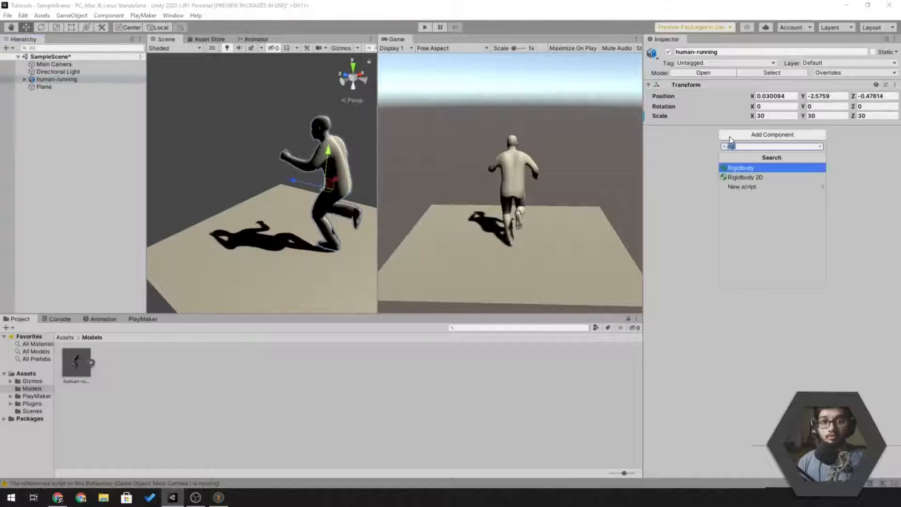
text(animator)
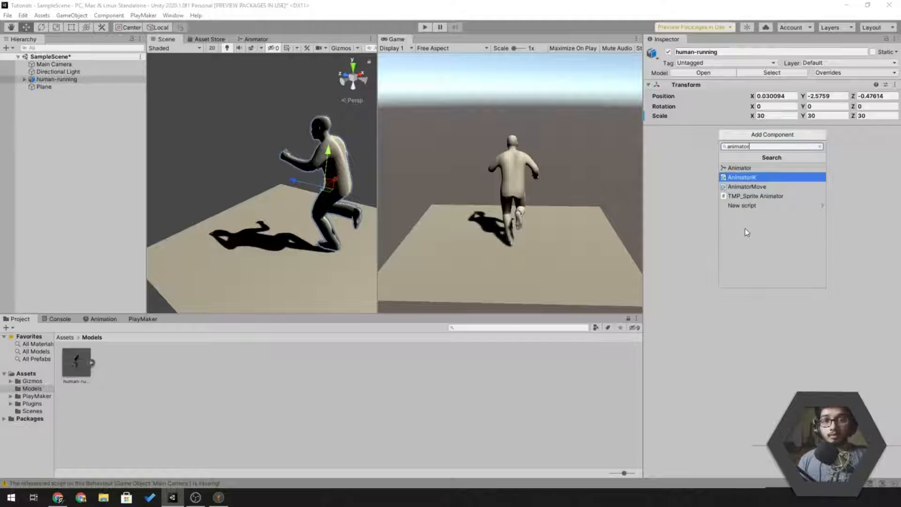
key(Up)
key(Return)
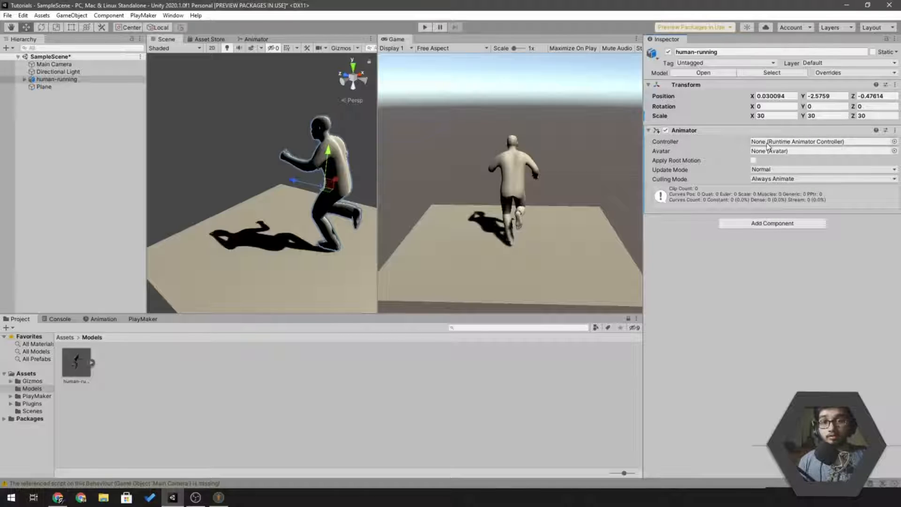
Create a folder named Animation in Assets and open it.
click(65, 337)
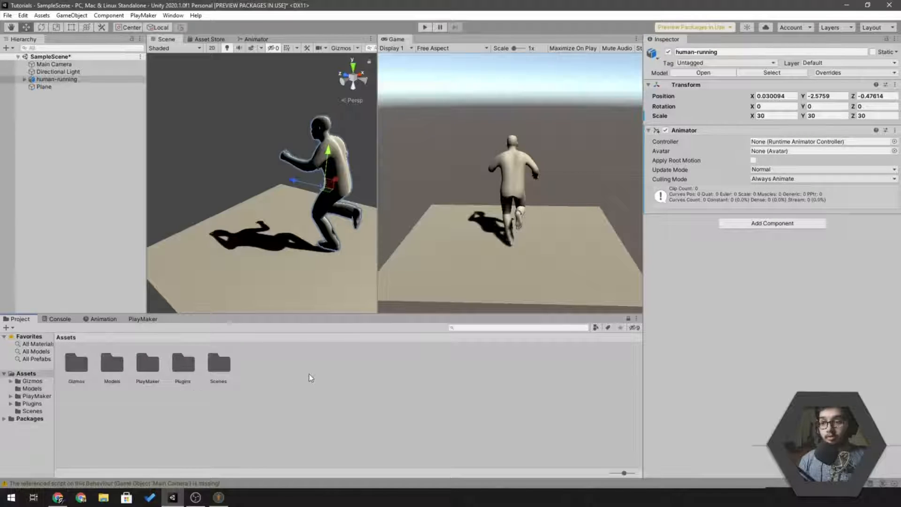
right_click(309, 375)
click(232, 406)
right_click(283, 380)
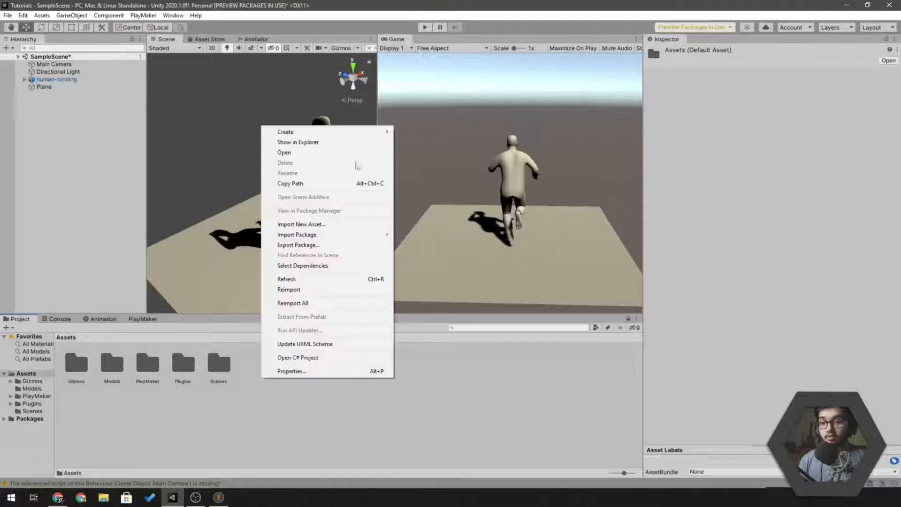
mouse_move(348, 134)
click(415, 122)
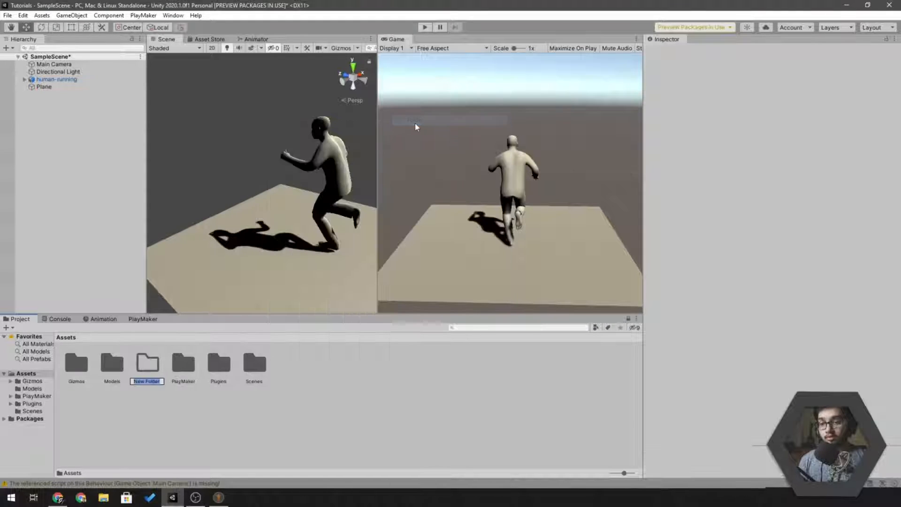
text(Animat)
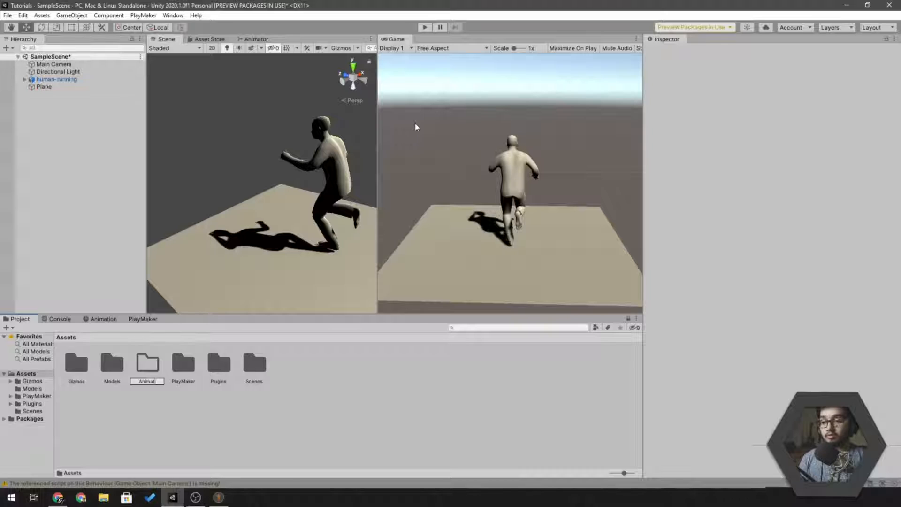
text(ion)
key(Return)
key(Return)
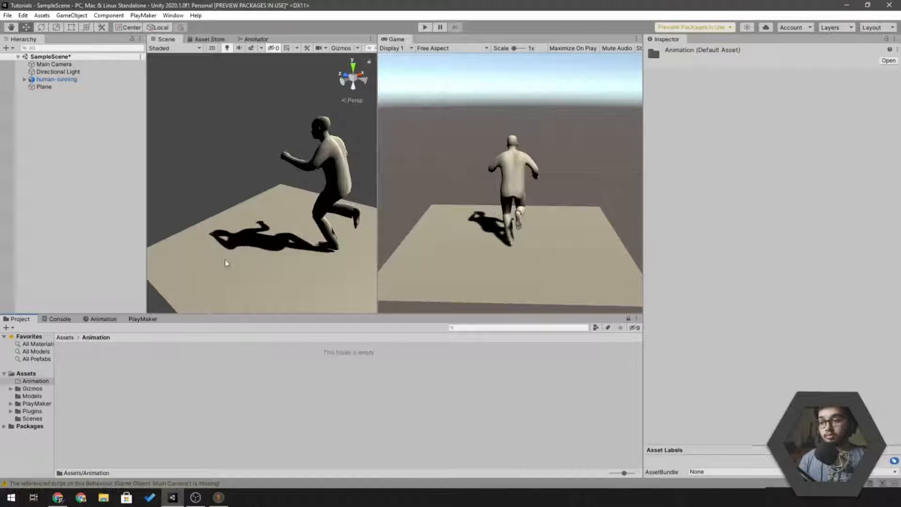
Create an Animator Controller named player-animator in the Animation folder and open it in a widened Animator window.
right_click(209, 379)
mouse_move(302, 139)
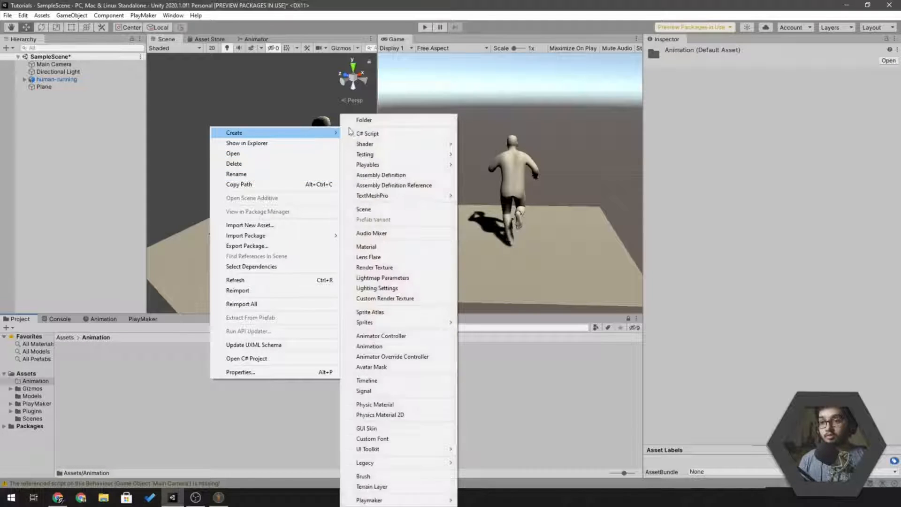
click(392, 336)
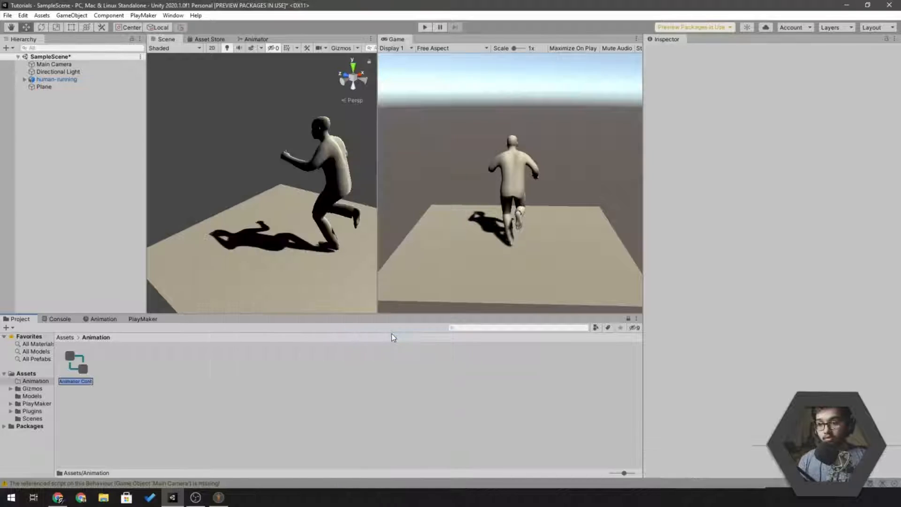
text(player-)
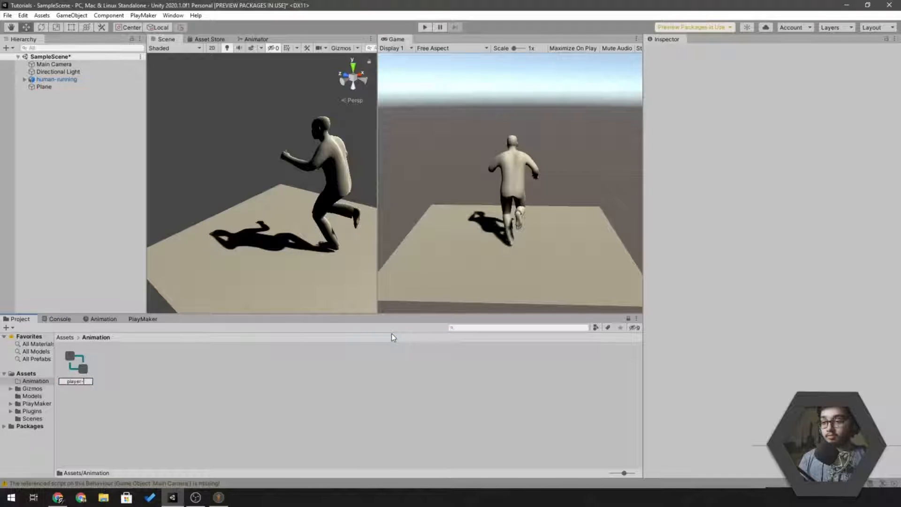
text(animator)
key(Return)
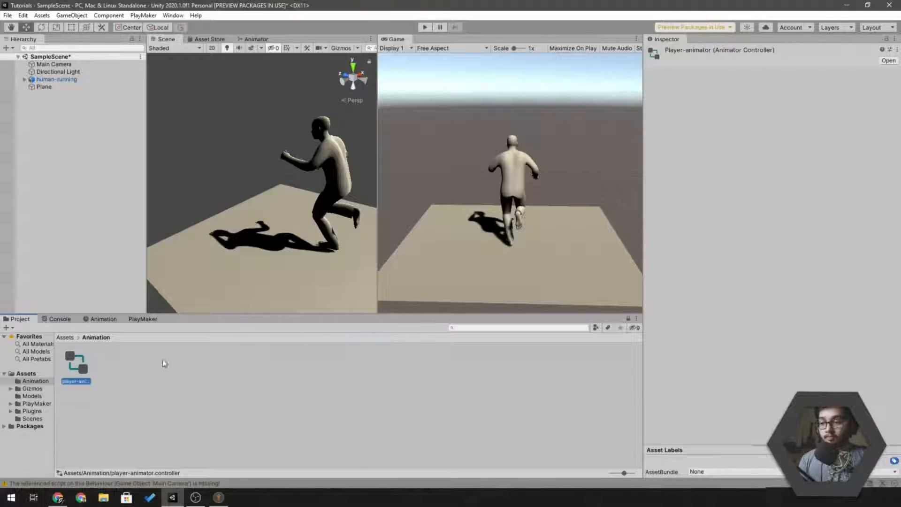
double_click(84, 369)
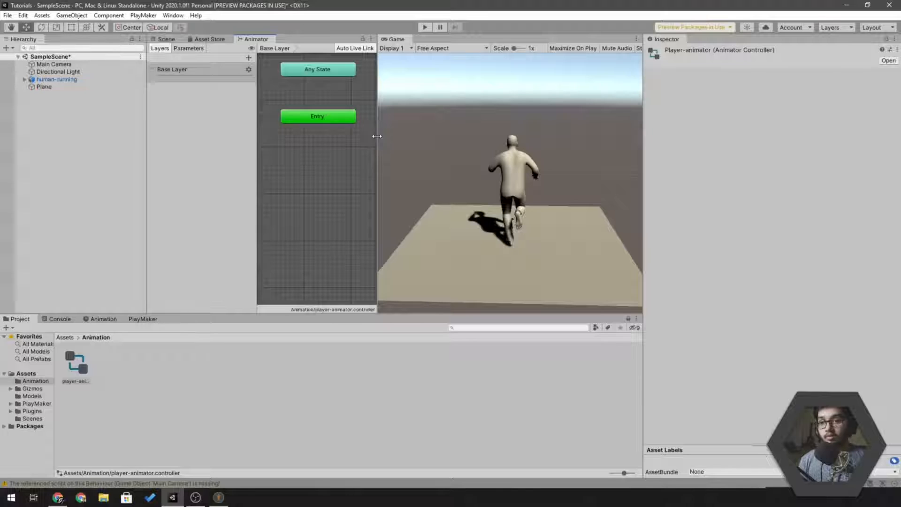
drag(377, 137, 453, 131)
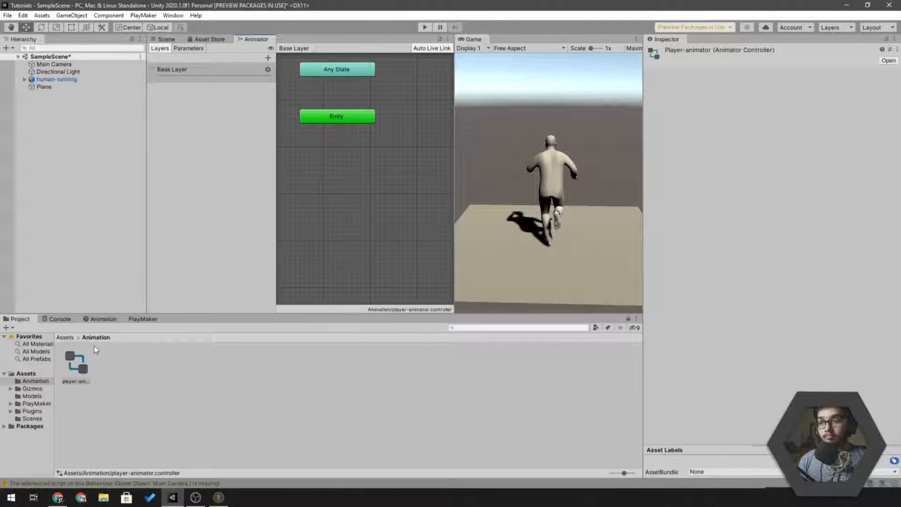
Open the Models folder, expand the human-running asset and select its running animation clip.
click(66, 338)
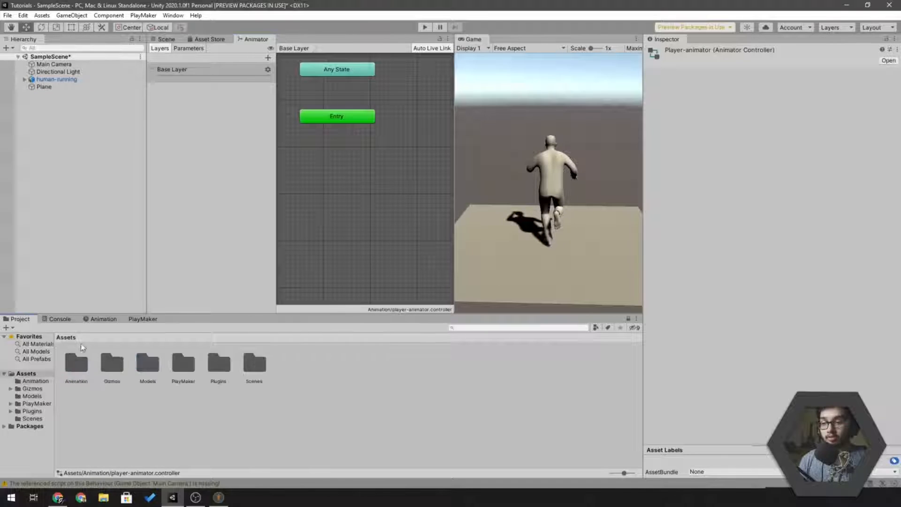
click(148, 362)
double_click(148, 362)
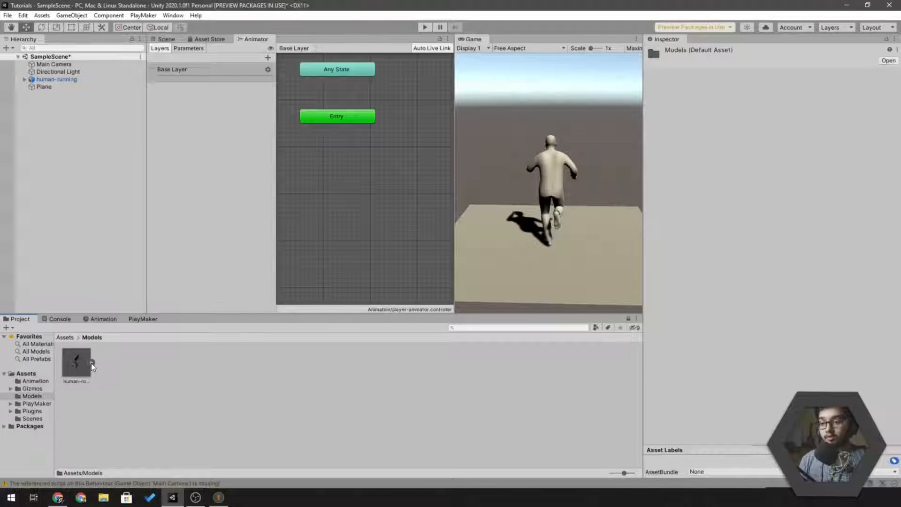
click(92, 364)
click(91, 403)
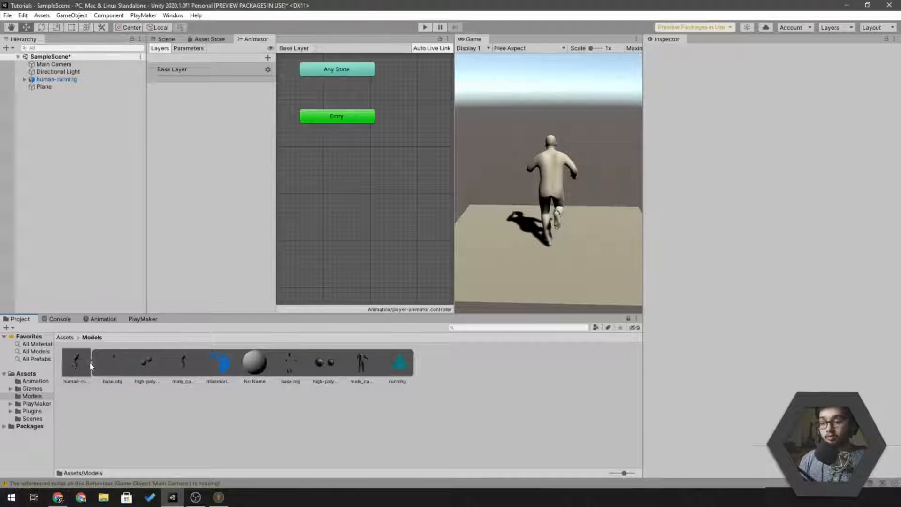
click(395, 373)
click(412, 404)
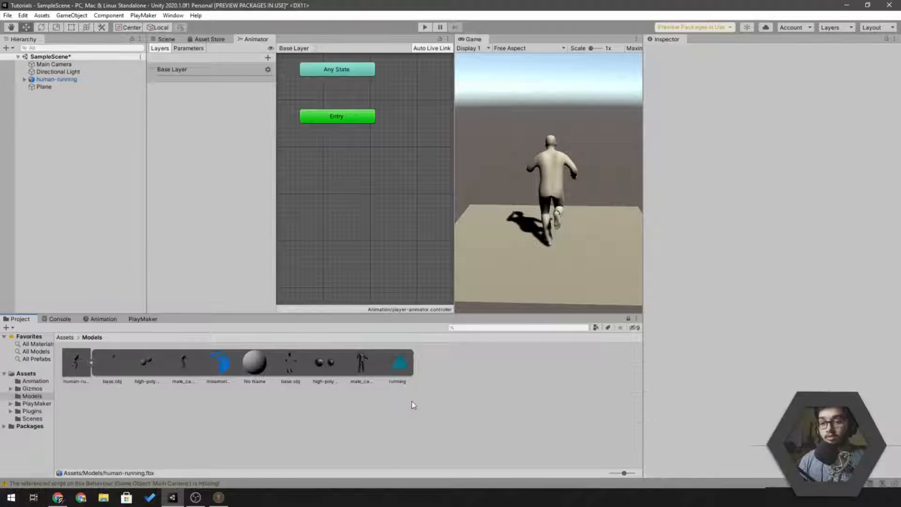
click(402, 372)
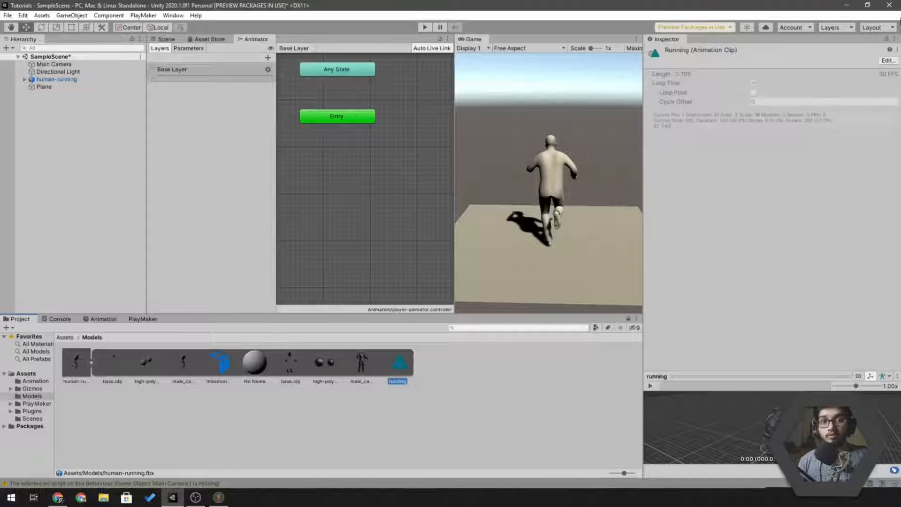
Review the running clip's name and animation import settings in the human-running asset without changing them.
click(887, 61)
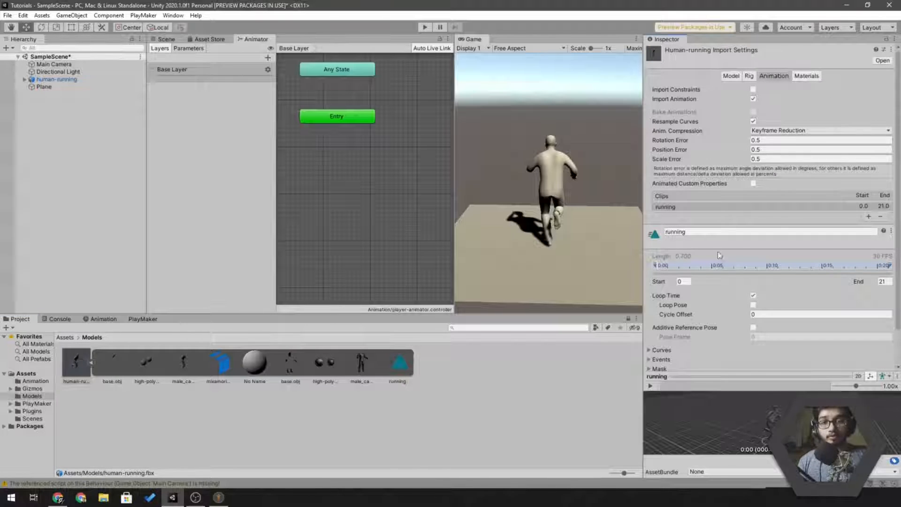
click(458, 377)
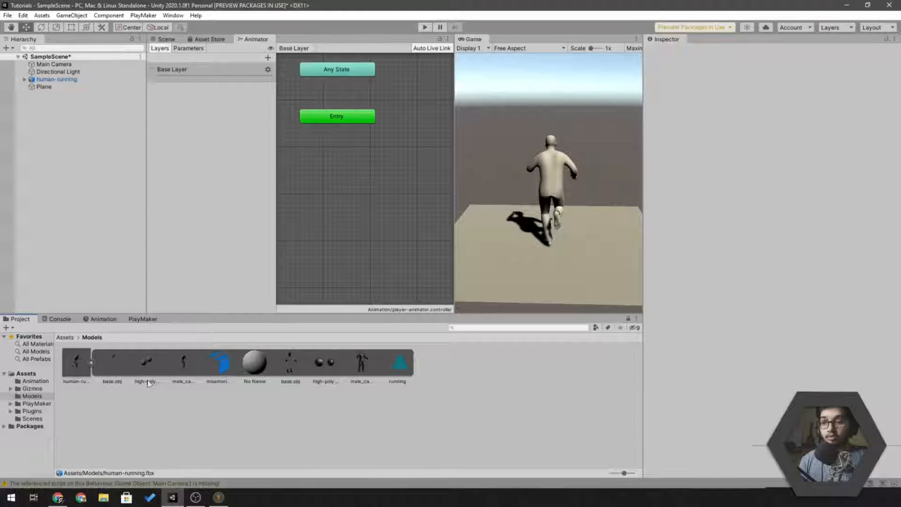
click(76, 378)
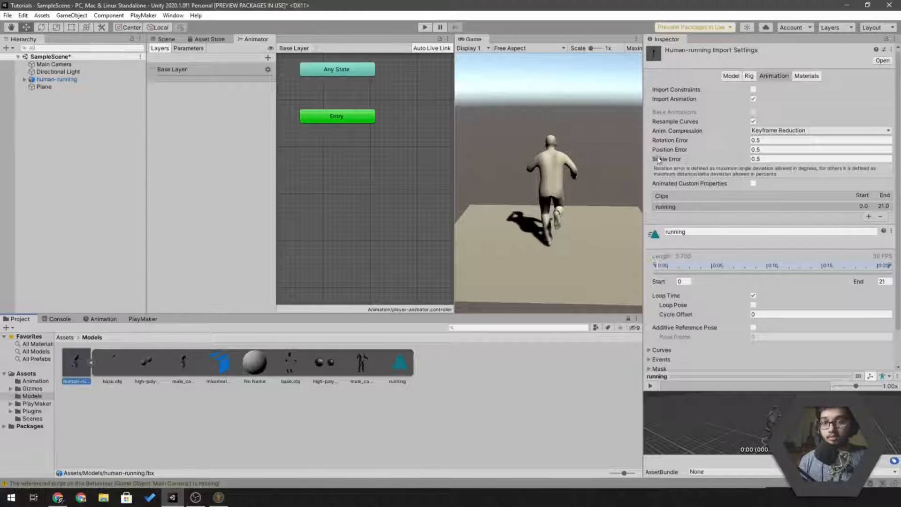
click(690, 232)
double_click(698, 232)
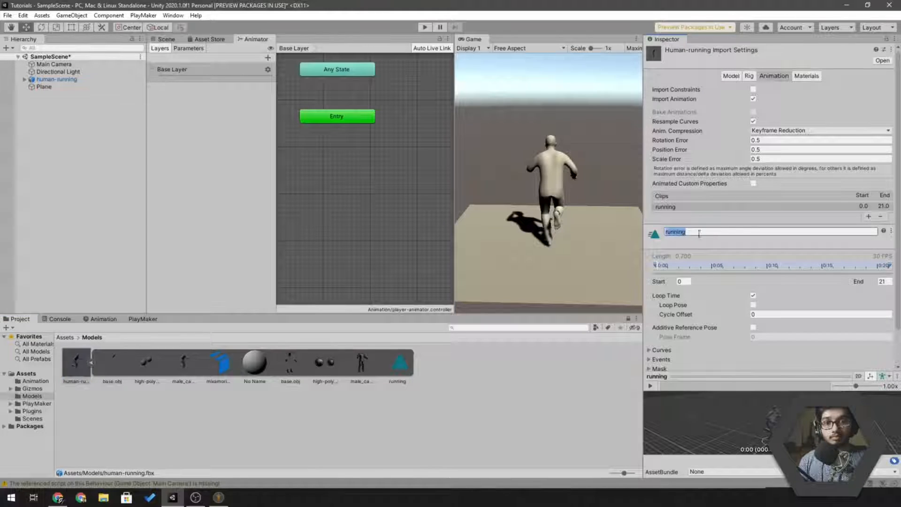
click(399, 364)
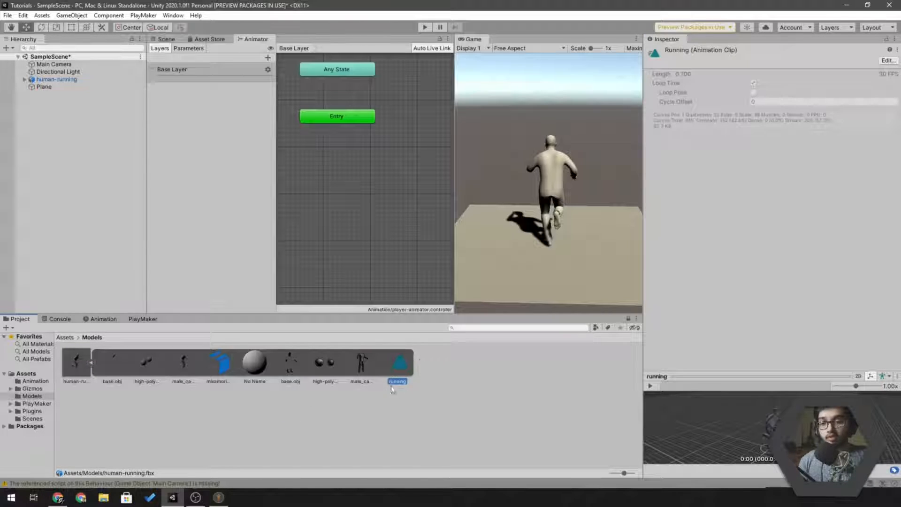
click(414, 385)
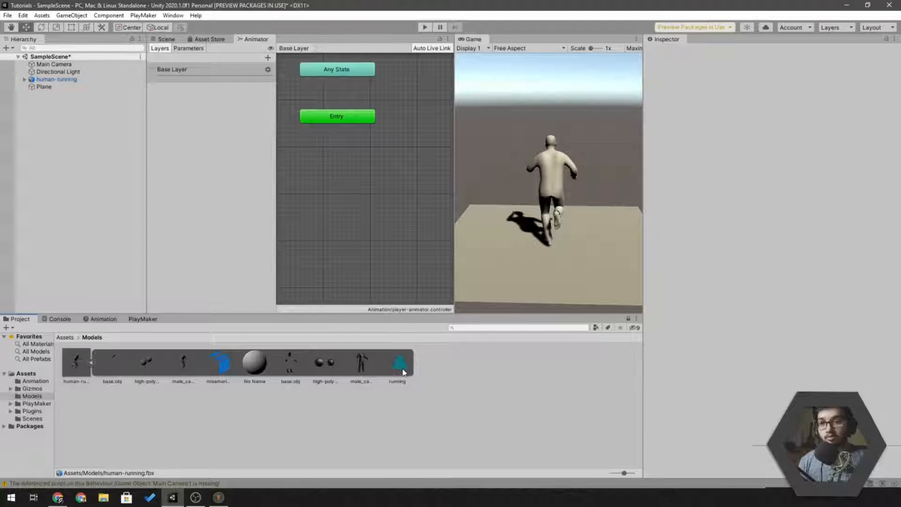
Add the human-running asset's running clip to the Base Layer of player-animator as the default state below Entry.
drag(403, 372, 325, 171)
click(377, 134)
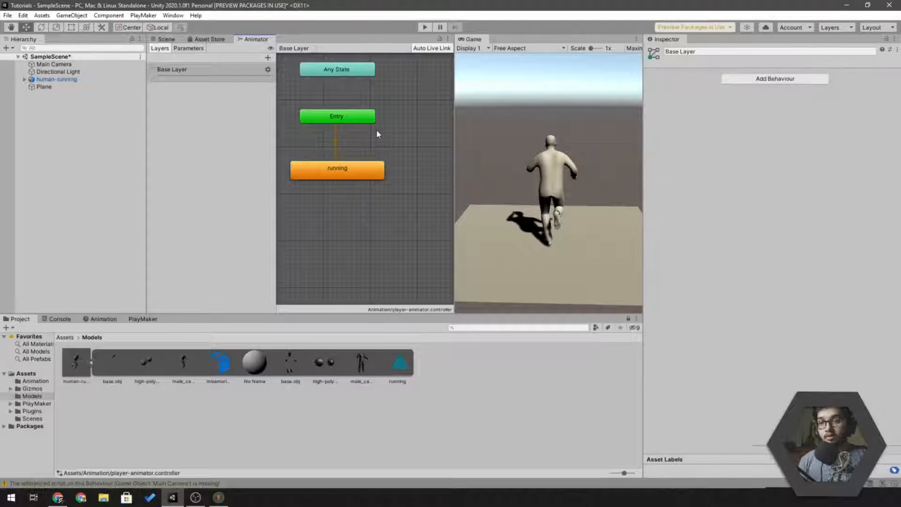
middle_drag(377, 134, 387, 195)
click(358, 180)
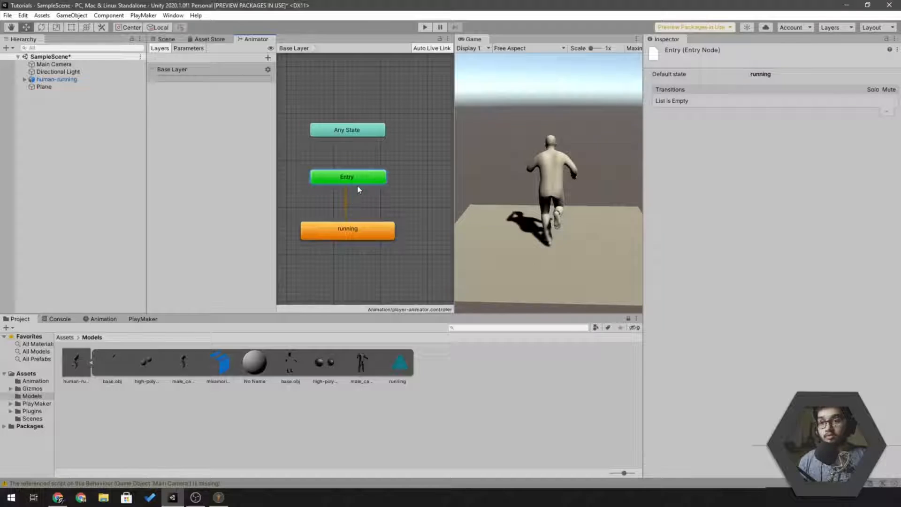
click(335, 229)
click(400, 211)
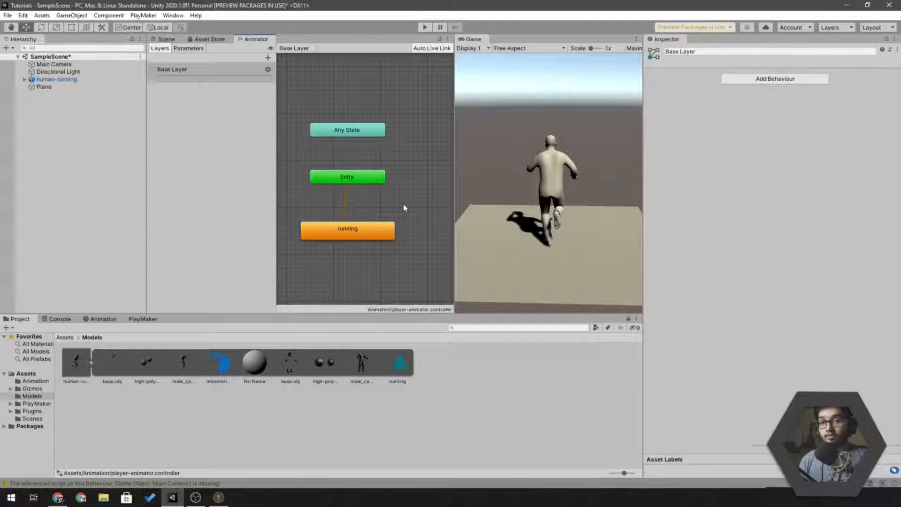
Test the scene in Play mode twice to check whether the character runs, stopping playback each time.
click(426, 28)
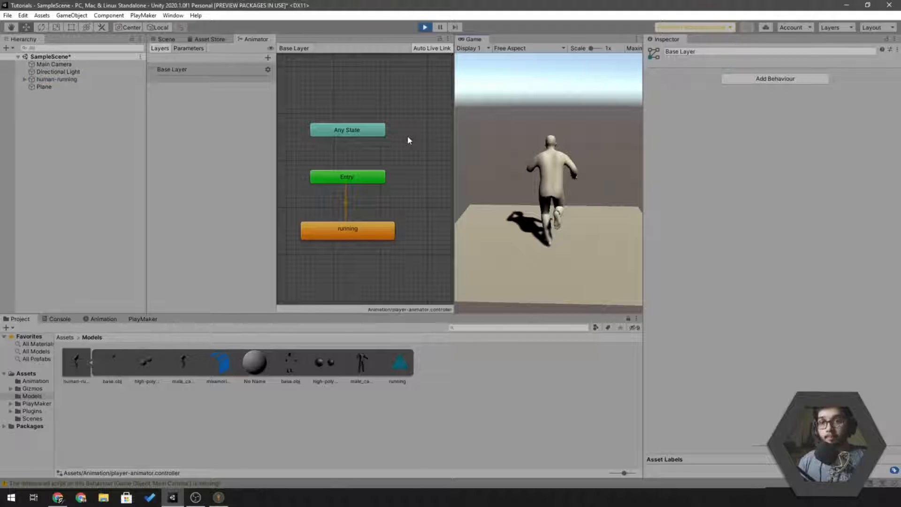
click(370, 232)
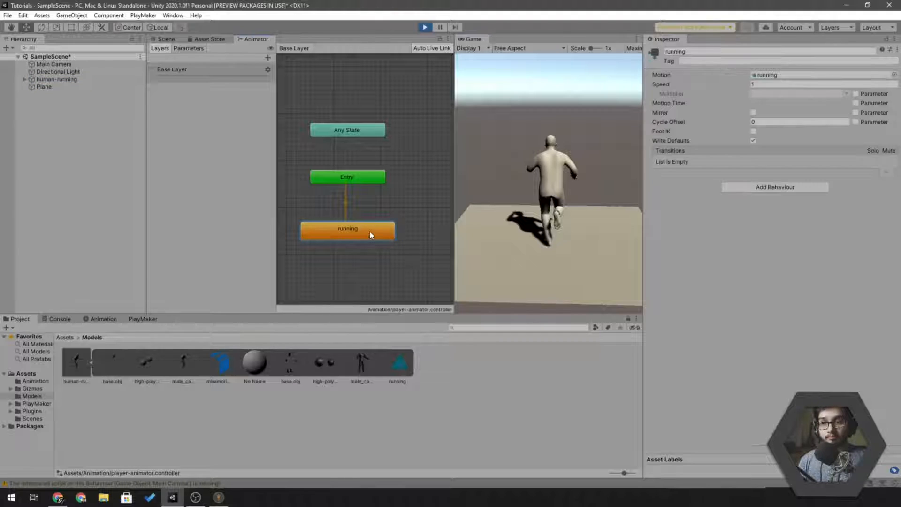
key(ctrl+p)
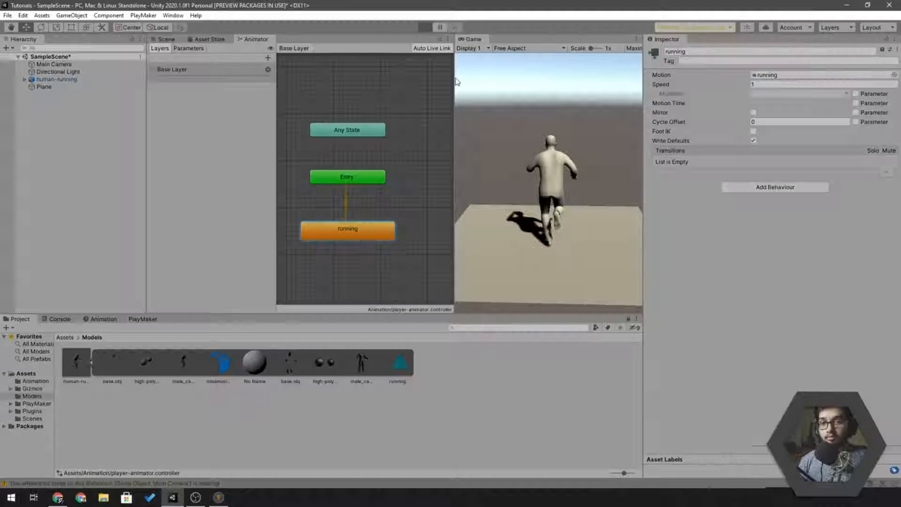
click(425, 28)
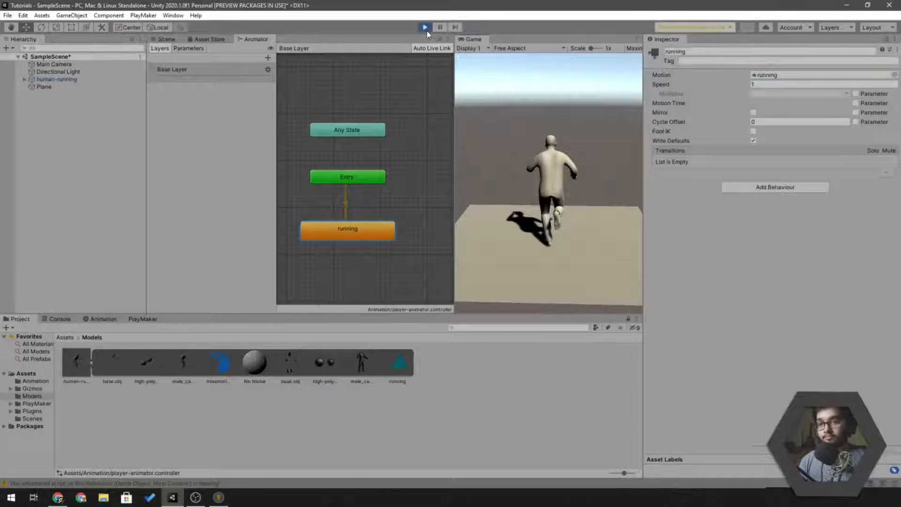
click(425, 29)
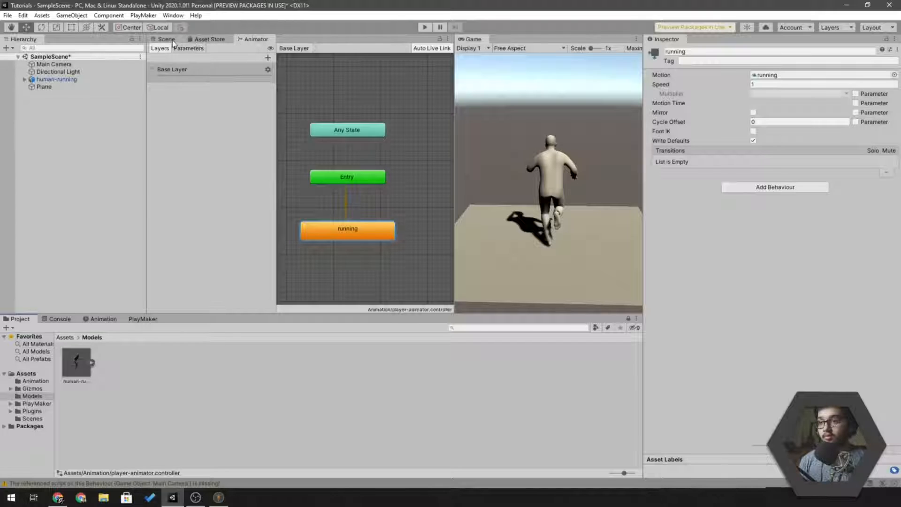
Assign player-animator as the controller of the human-running object's Animator component.
click(42, 80)
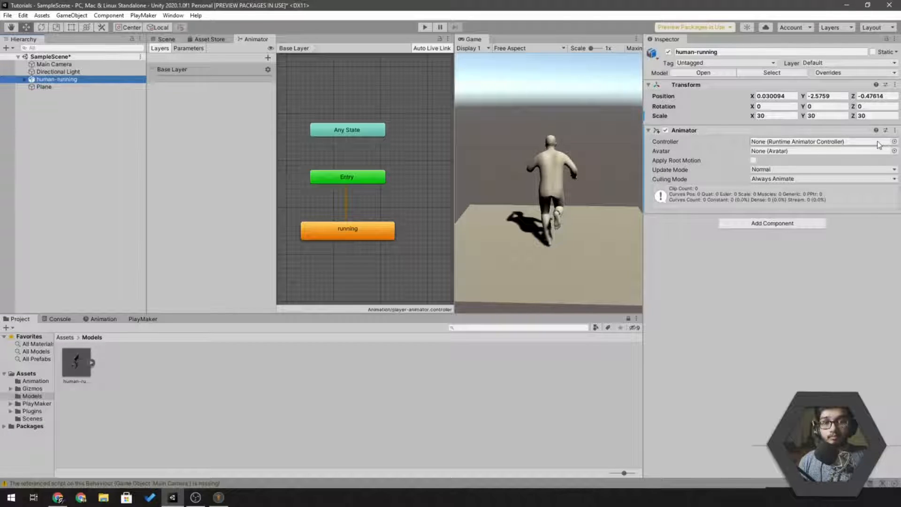
click(894, 141)
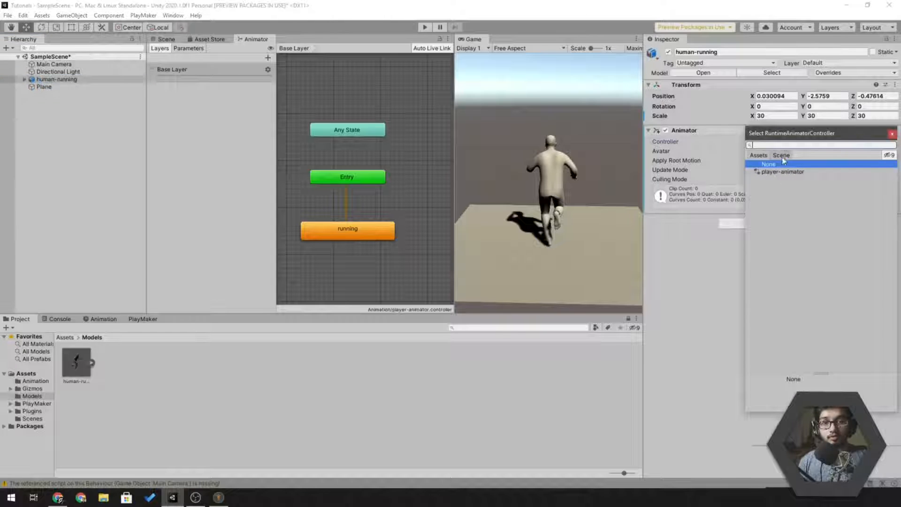
double_click(695, 138)
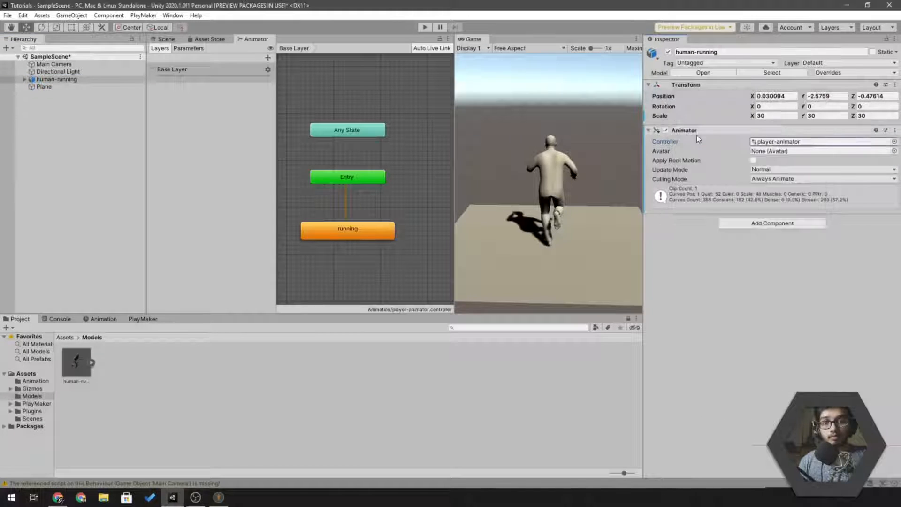
Play the scene to check the running animation with the assigned controller, and stop playback.
click(425, 27)
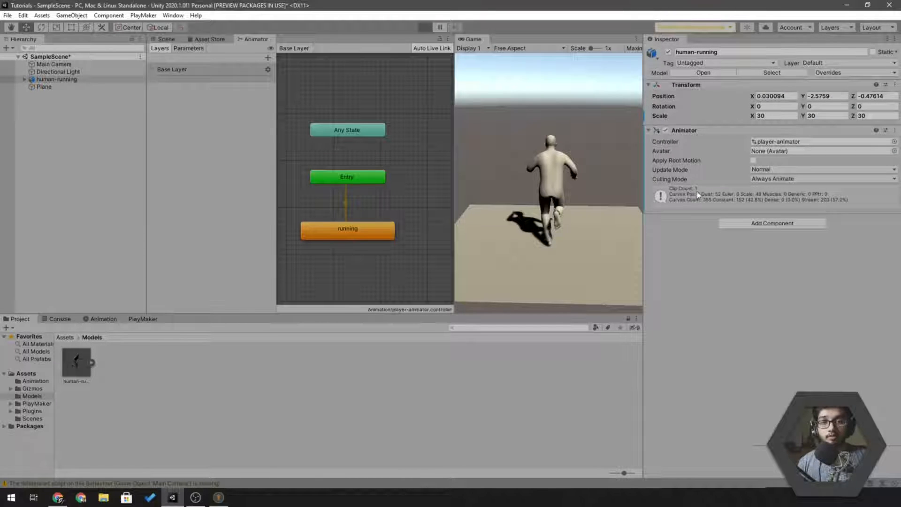
click(425, 28)
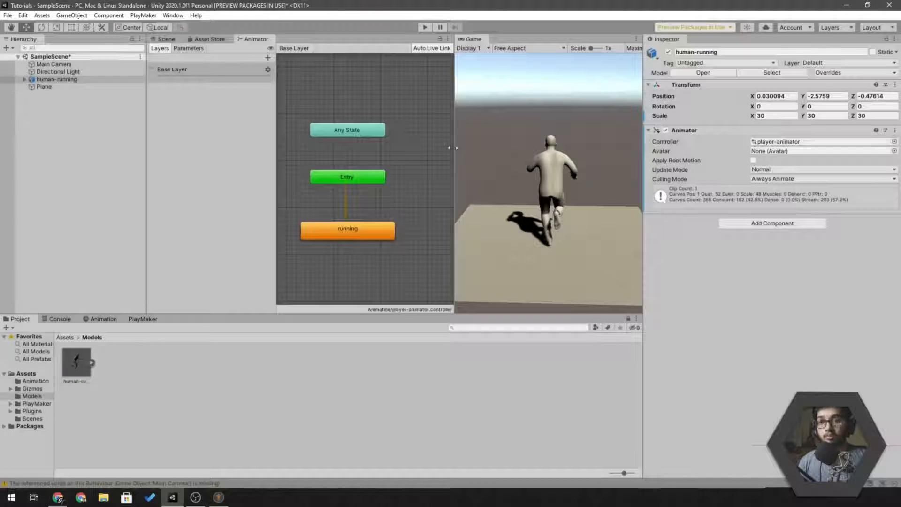
right_click(327, 198)
click(302, 79)
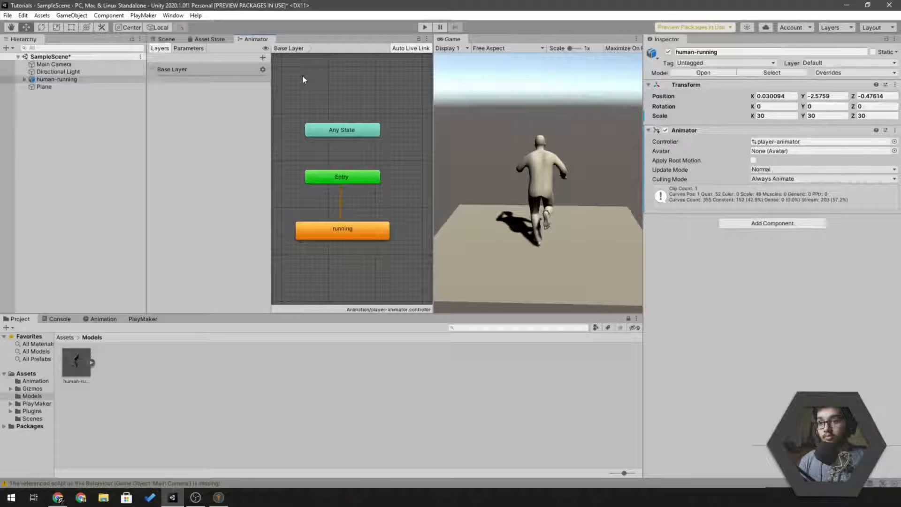
Stretch the Plane along its Z axis into a long runway ahead of the character and save the scene.
click(167, 40)
right_drag(297, 181, 272, 187)
click(263, 189)
key(s)
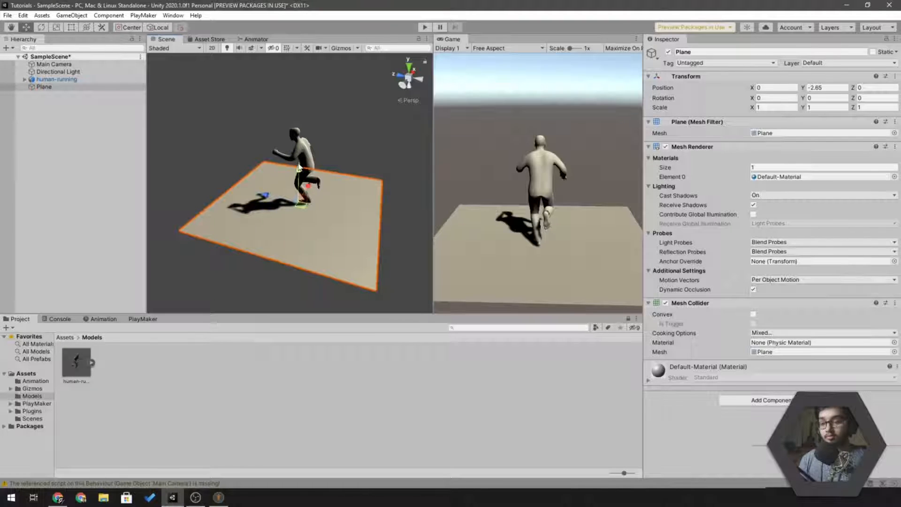
key(v)
key(v)
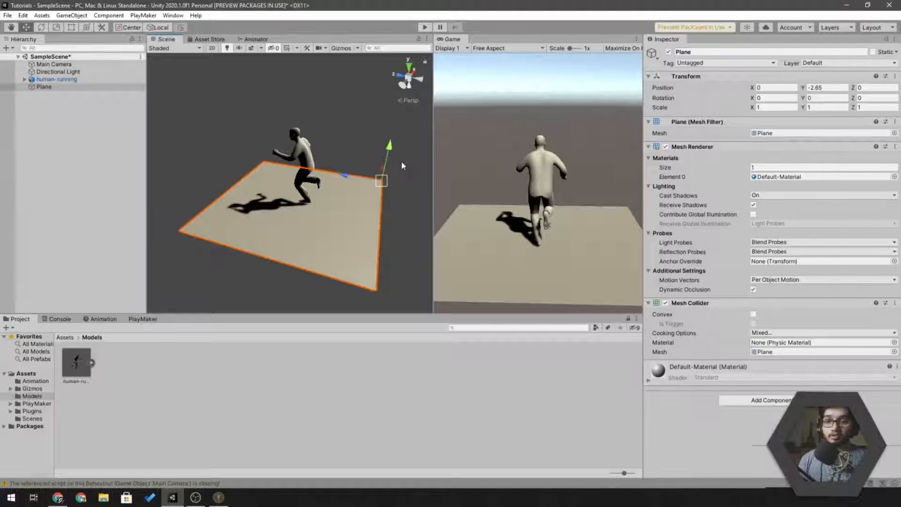
key(r)
drag(345, 176, 110, 58)
click(284, 110)
right_drag(326, 132, 305, 127)
click(62, 130)
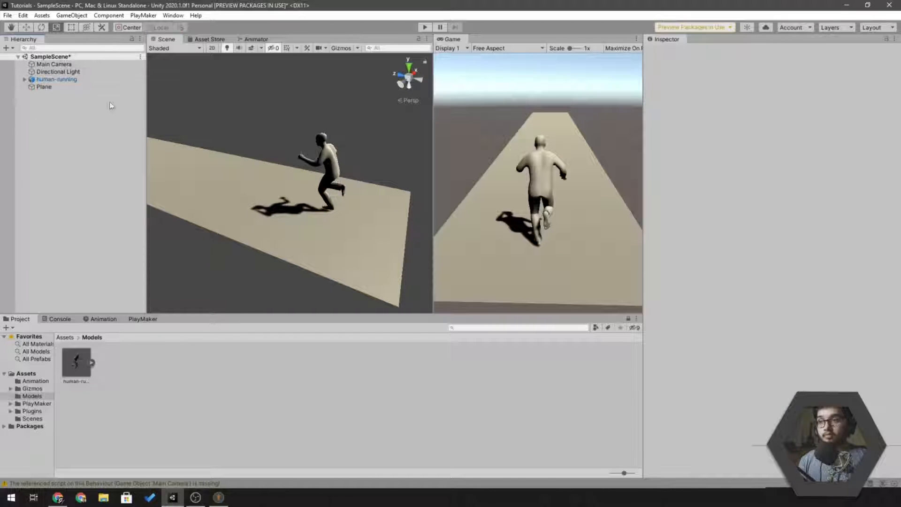
key(ctrl+s)
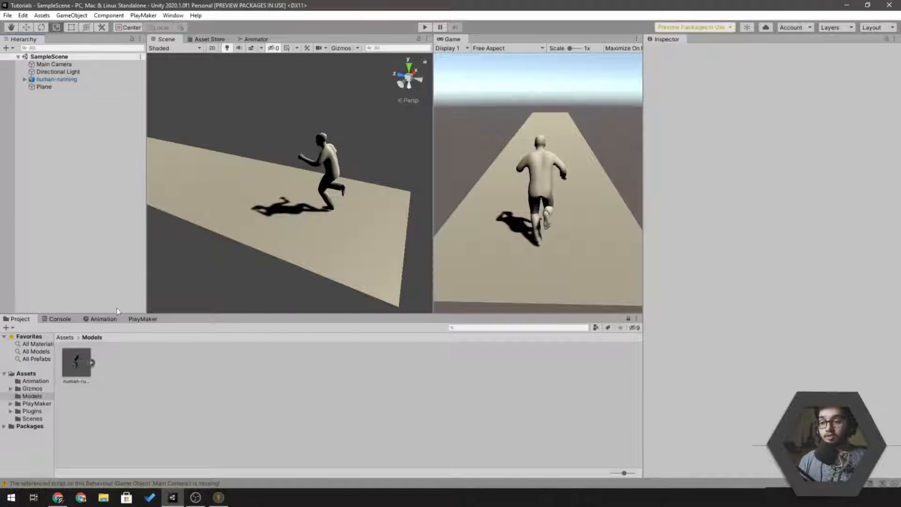
Add an FSM to the human-running object in an enlarged PlayMaker editor.
click(66, 338)
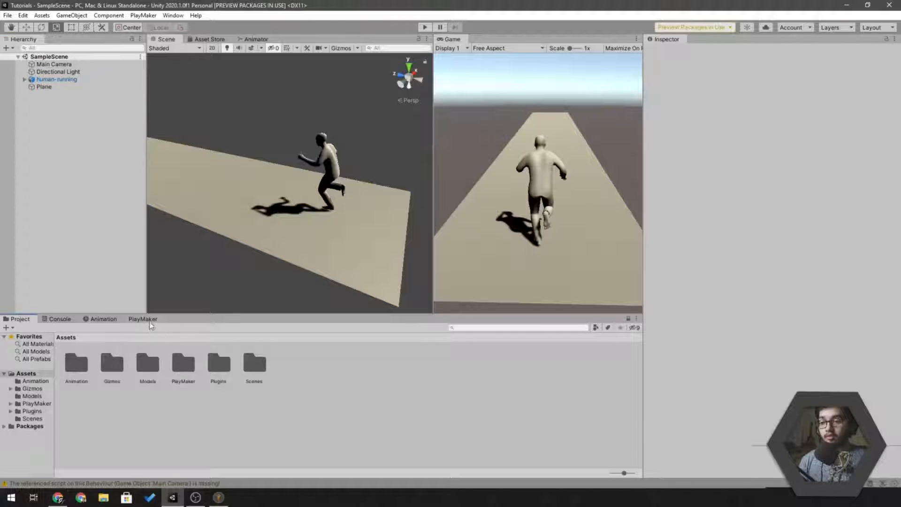
click(54, 79)
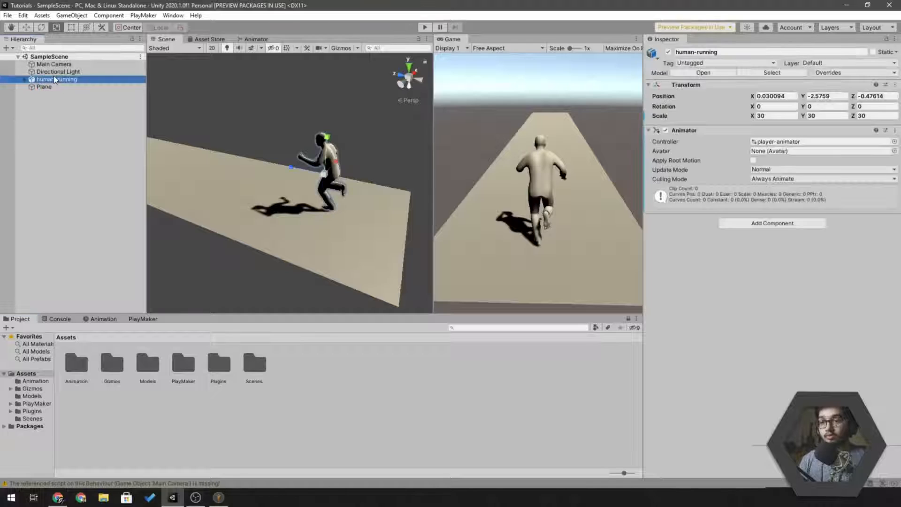
click(143, 319)
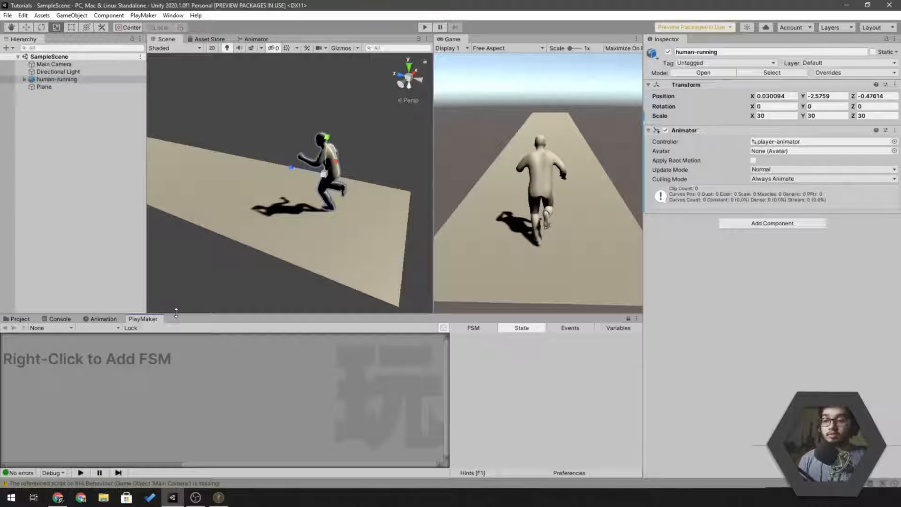
drag(176, 314, 183, 249)
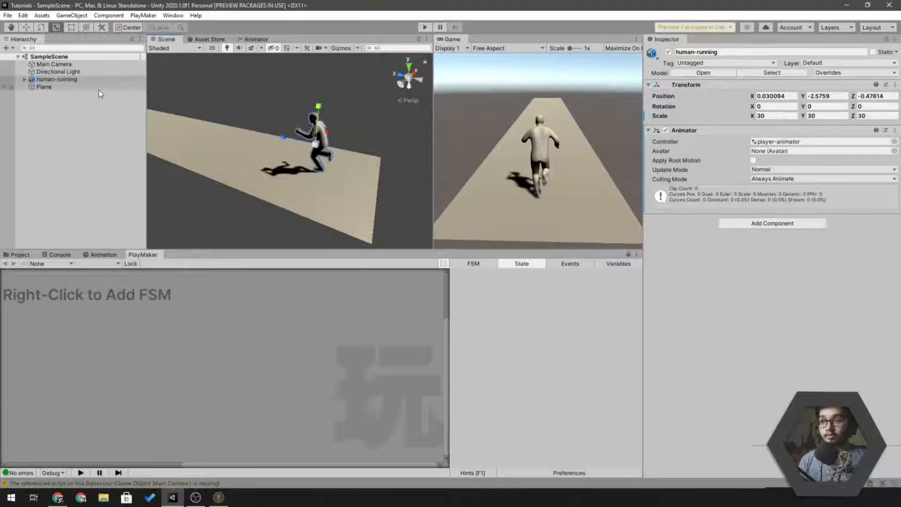
click(89, 79)
right_click(97, 308)
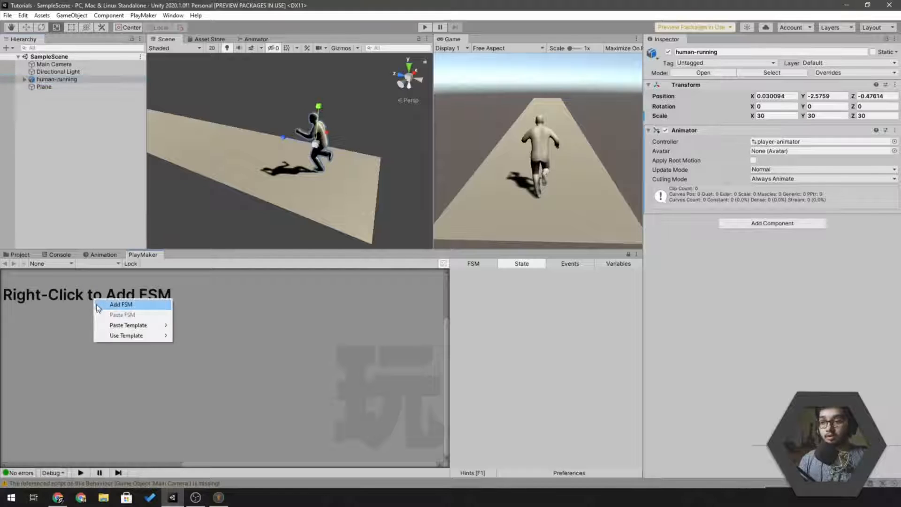
click(100, 304)
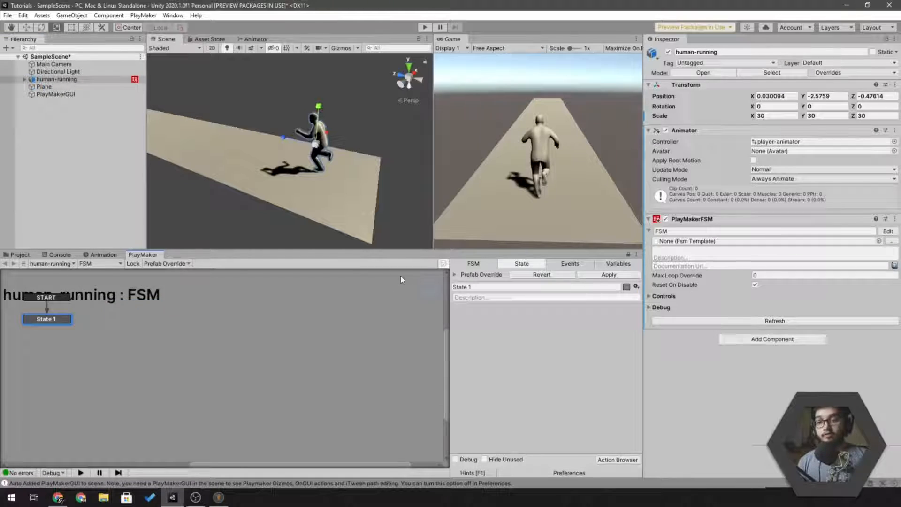
Rename the human-running object's FSM as Running.
click(474, 263)
click(483, 287)
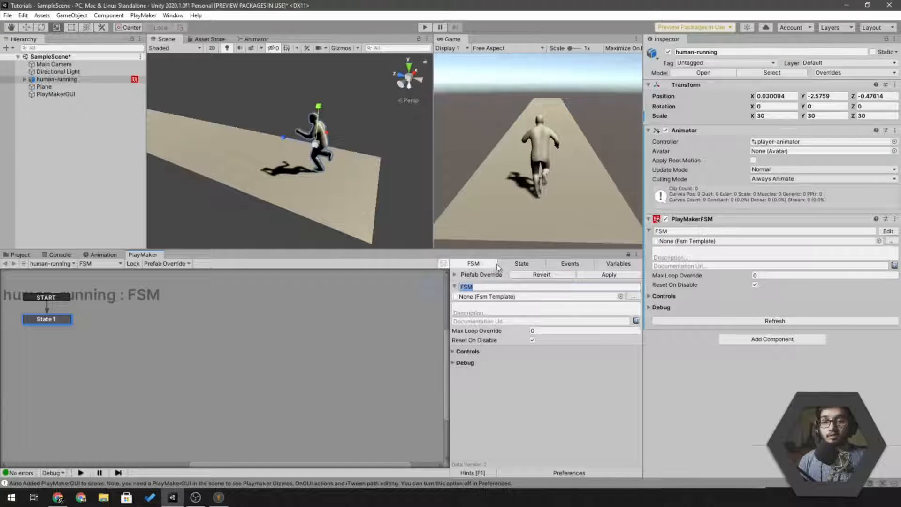
double_click(476, 286)
text(Running)
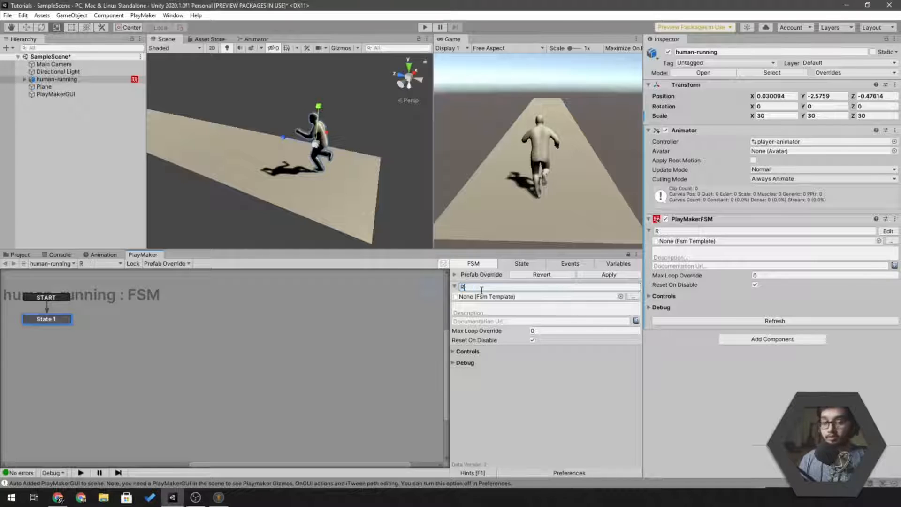
Rename State 1 of the FSM as Running.
click(521, 264)
click(496, 286)
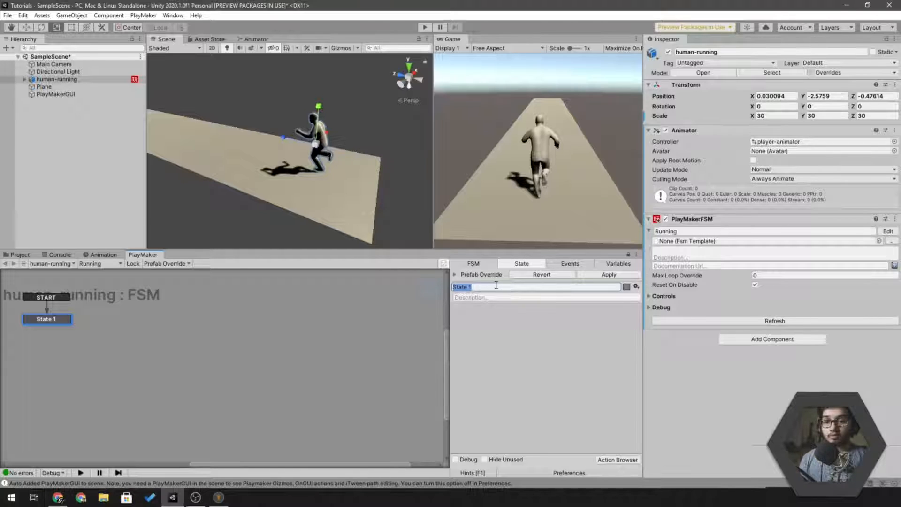
text(Runin)
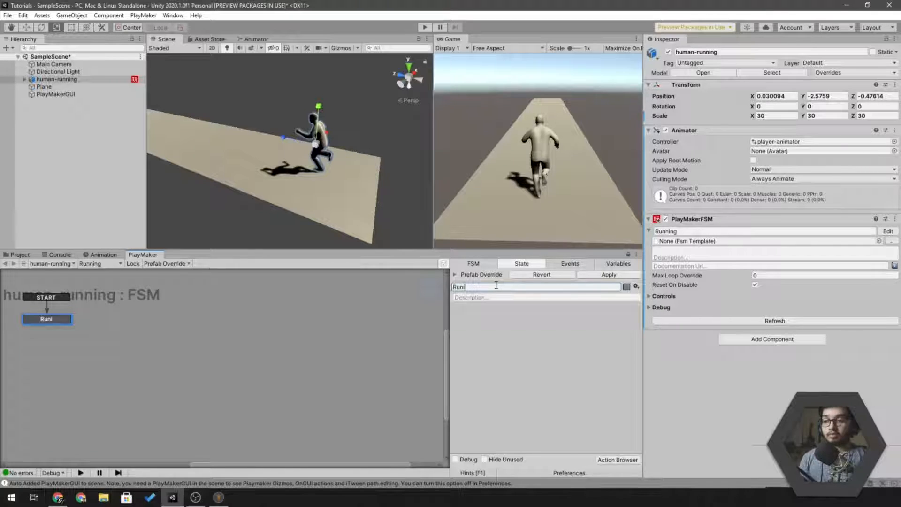
key(BackSpace)
key(BackSpace)
text(ning)
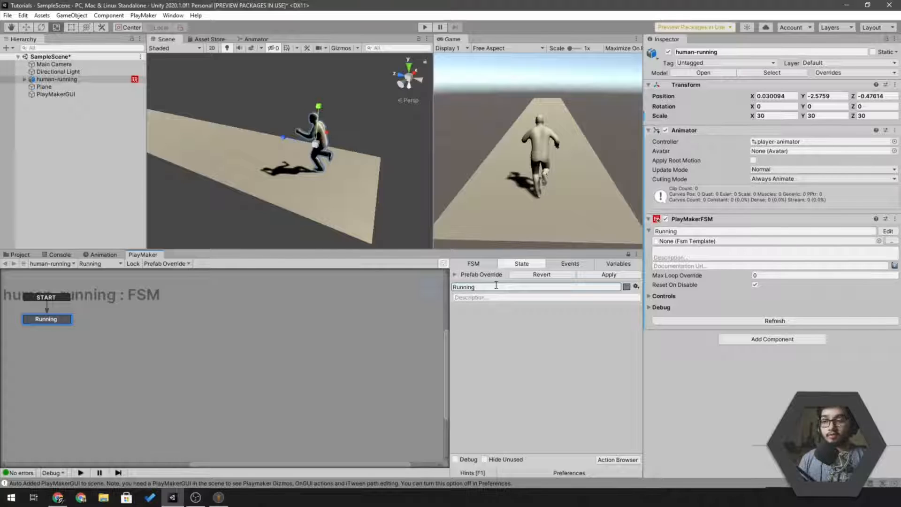
Search the PlayMaker actions for "get axis", add Get Axis to the Running state and close the action browser.
click(486, 330)
double_click(489, 342)
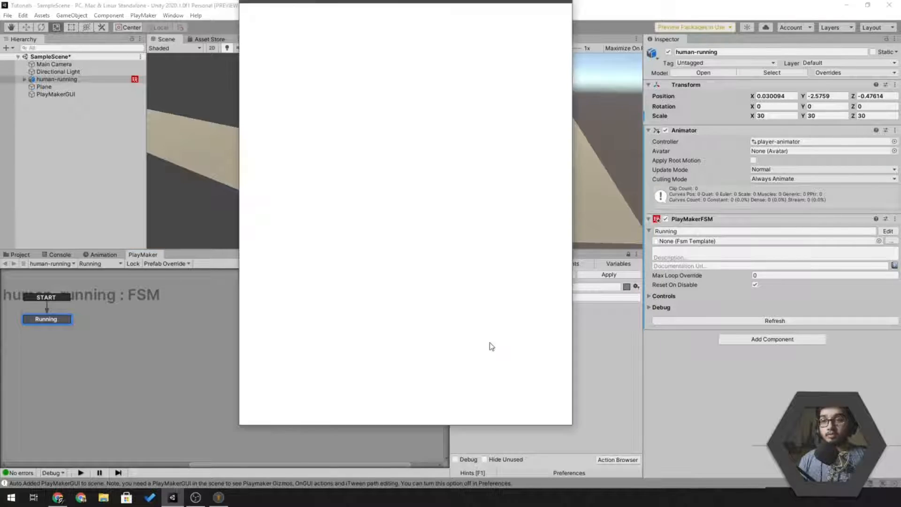
text(get )
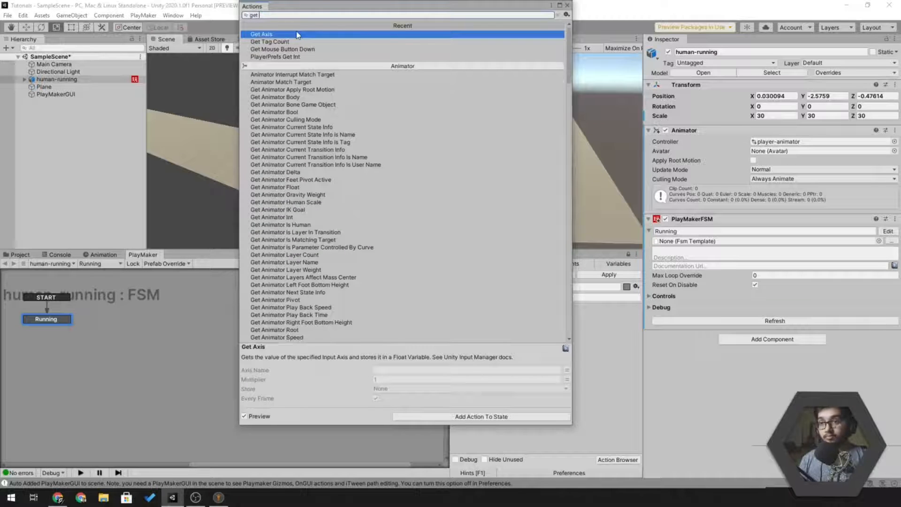
text(axis)
double_click(296, 34)
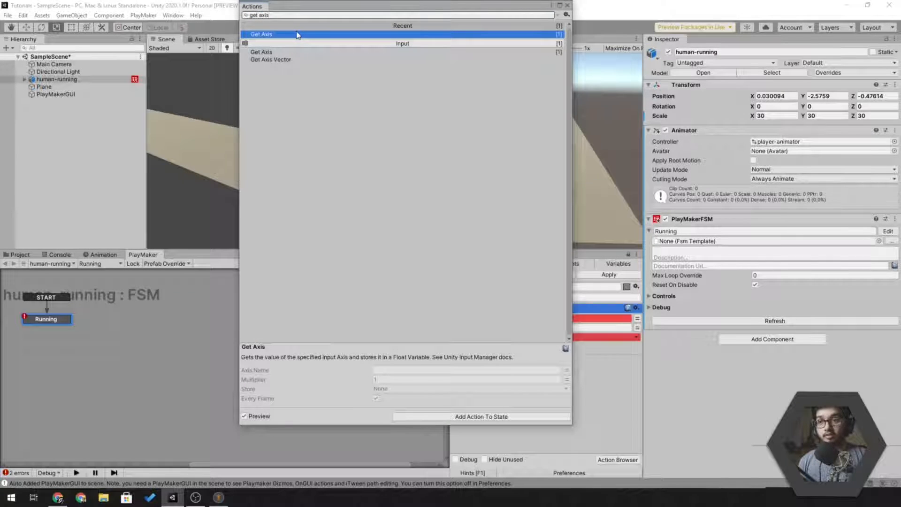
click(567, 5)
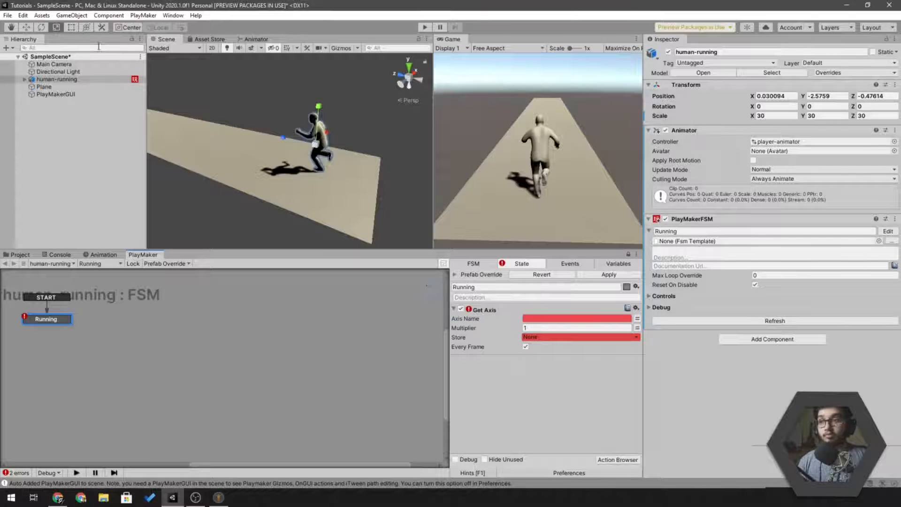
Open the Input Manager in the project settings and expand its list of axes.
click(22, 15)
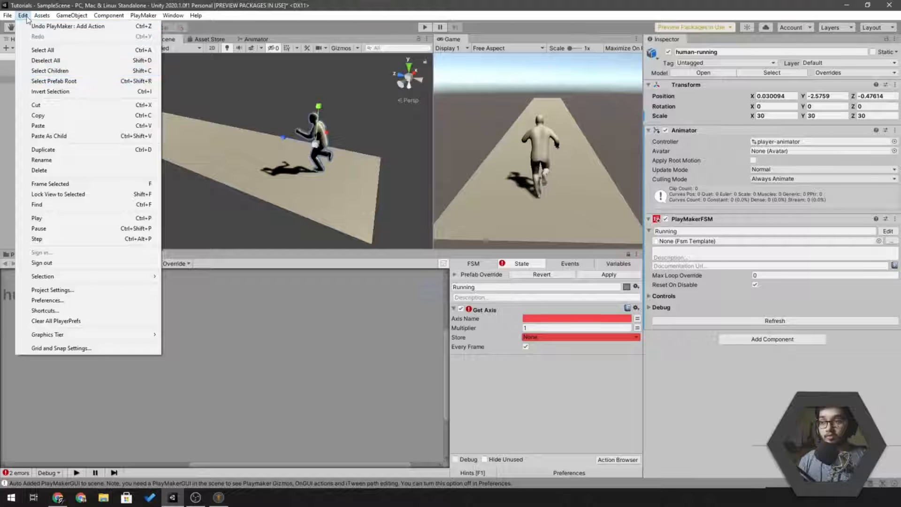
click(52, 290)
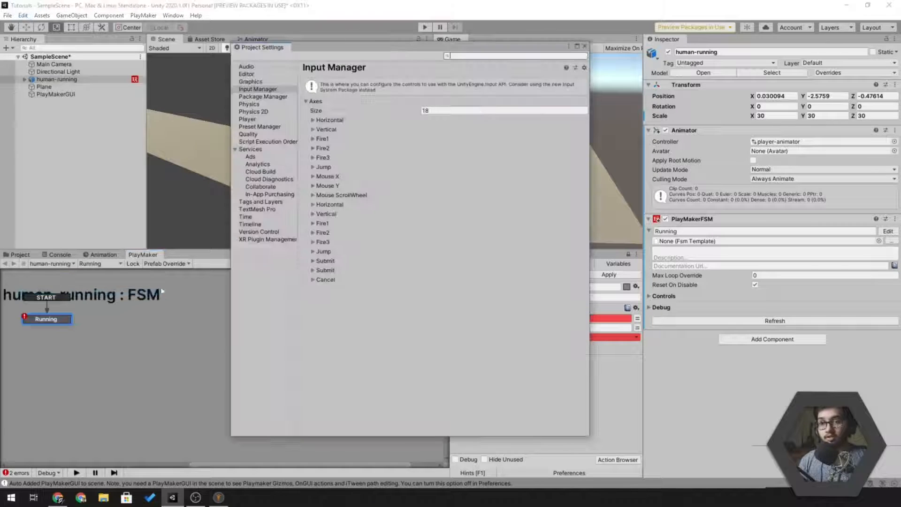
click(306, 102)
click(263, 90)
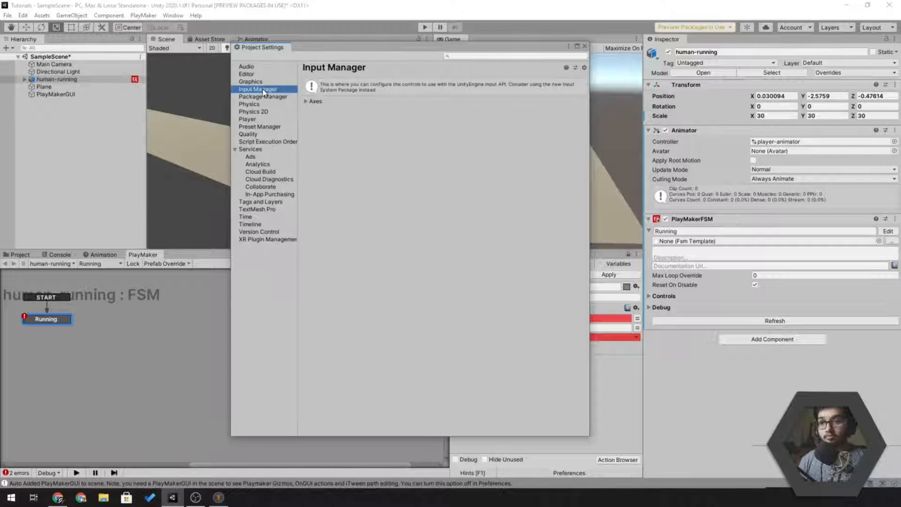
click(305, 102)
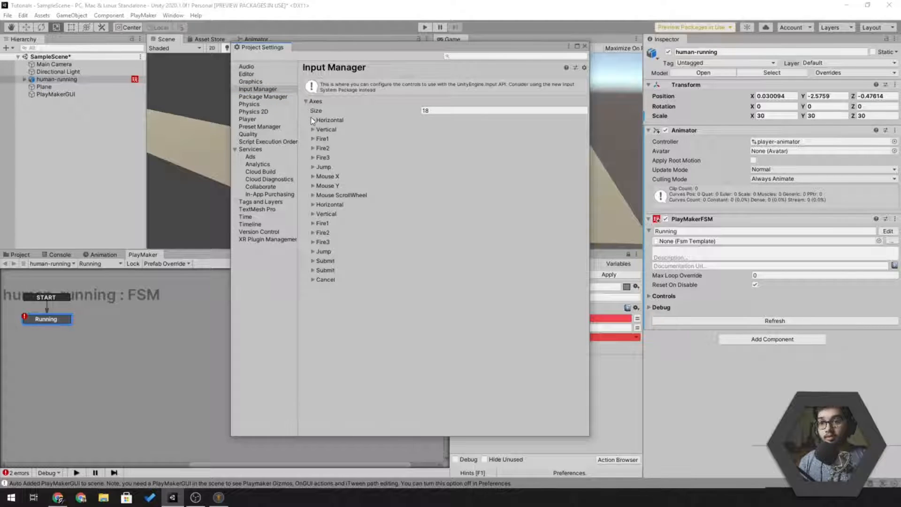
Examine the names and key bindings of the Horizontal and Vertical input axes, and close the project settings.
click(311, 120)
click(313, 120)
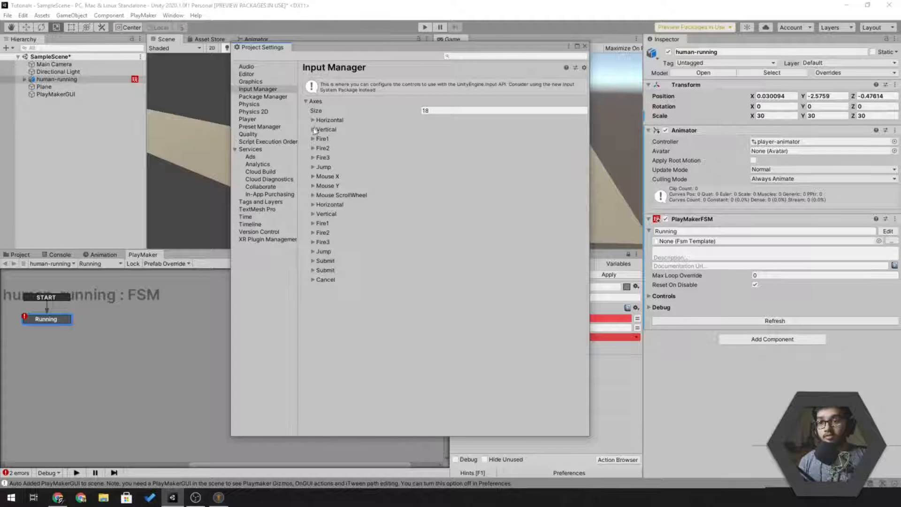
click(312, 130)
click(312, 129)
click(313, 120)
click(311, 120)
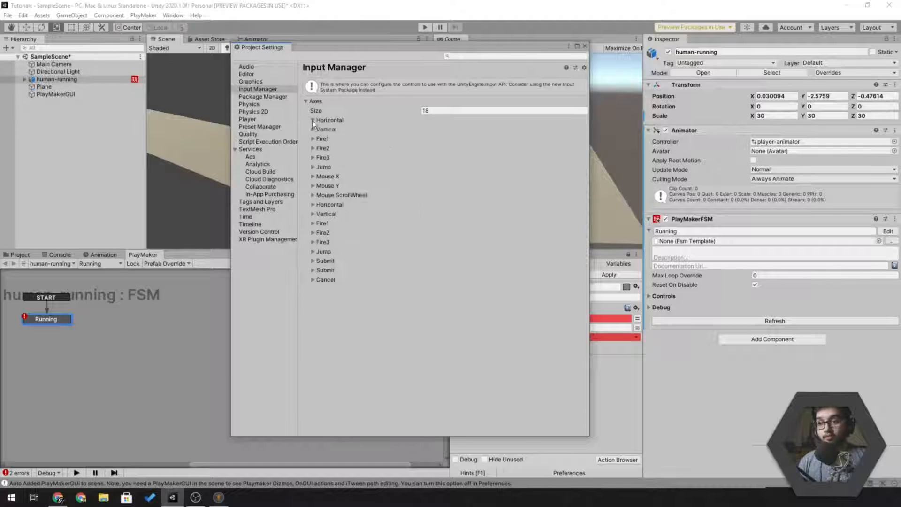
click(314, 129)
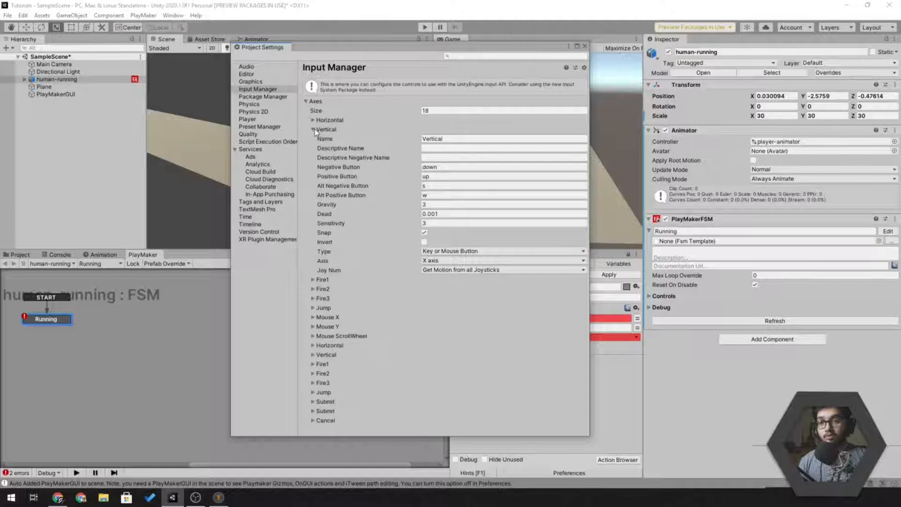
click(314, 129)
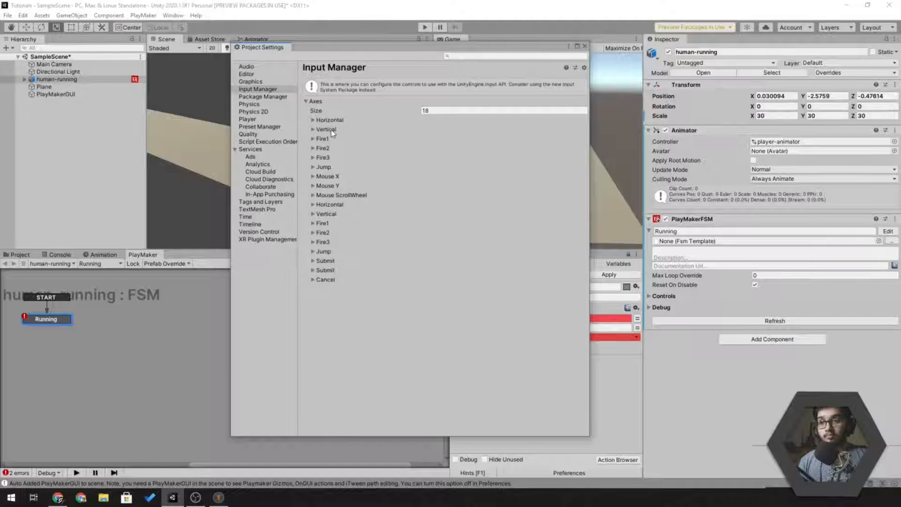
click(322, 128)
click(318, 120)
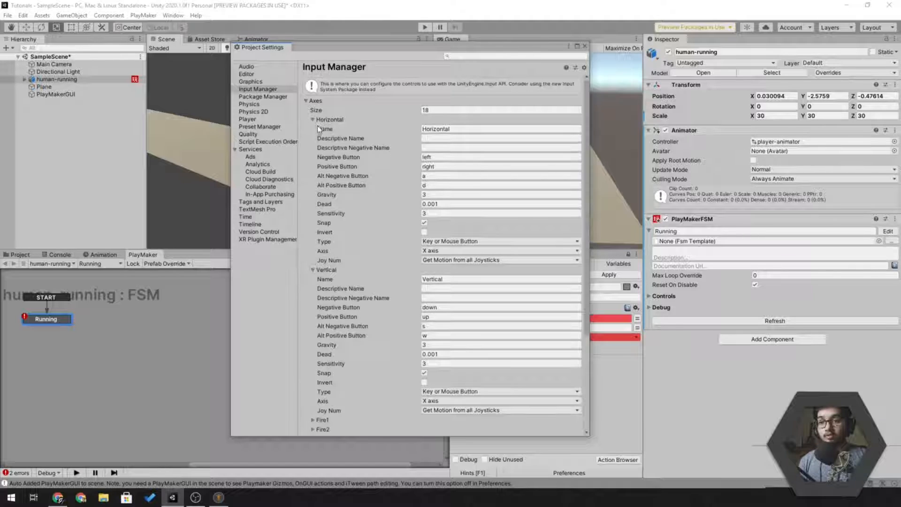
click(317, 122)
click(322, 130)
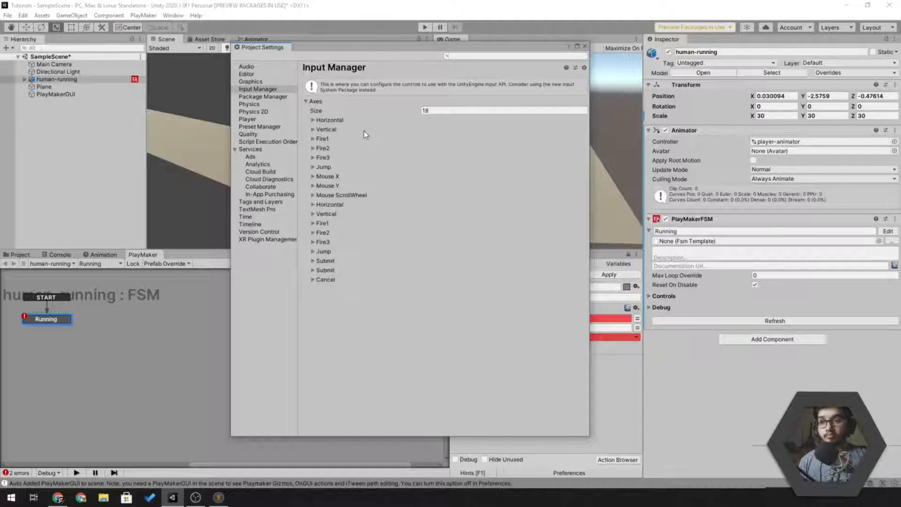
click(584, 46)
Set the Get Axis action's axis name to Horizontal and its multiplier to 3.
click(536, 318)
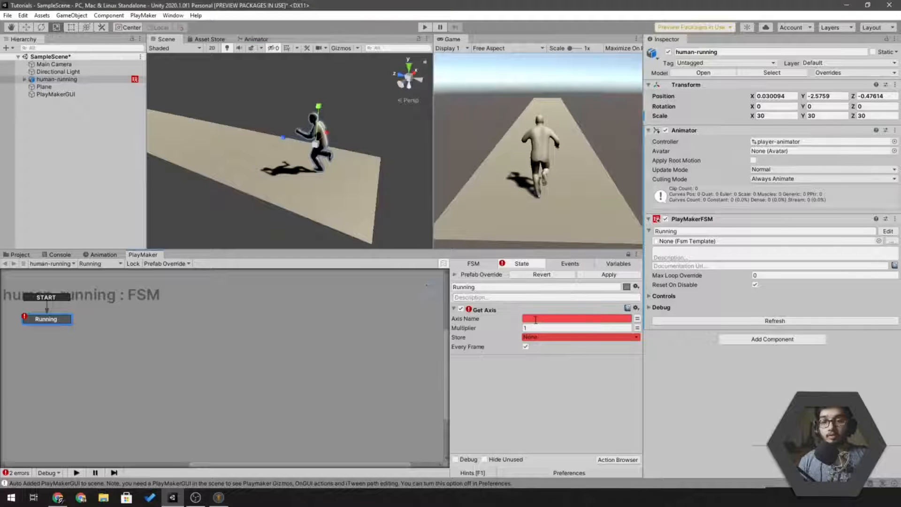
text(Hor)
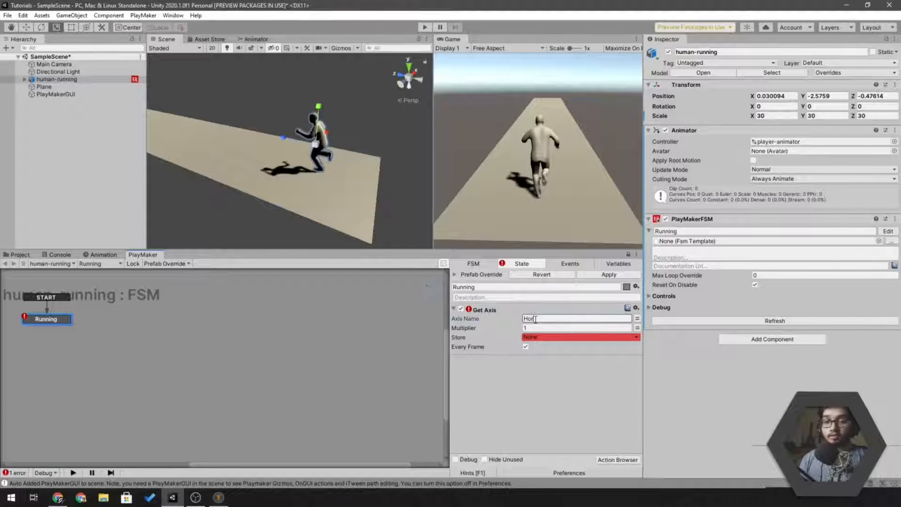
text(izontal)
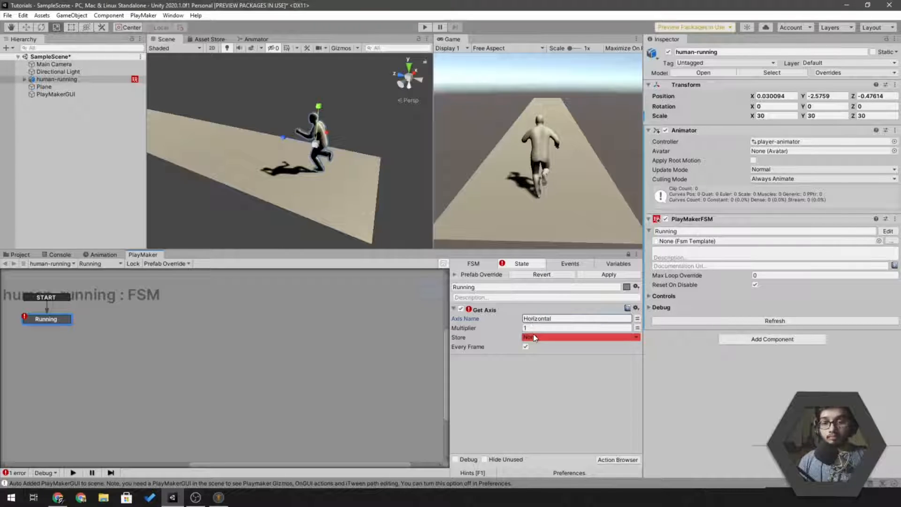
click(532, 327)
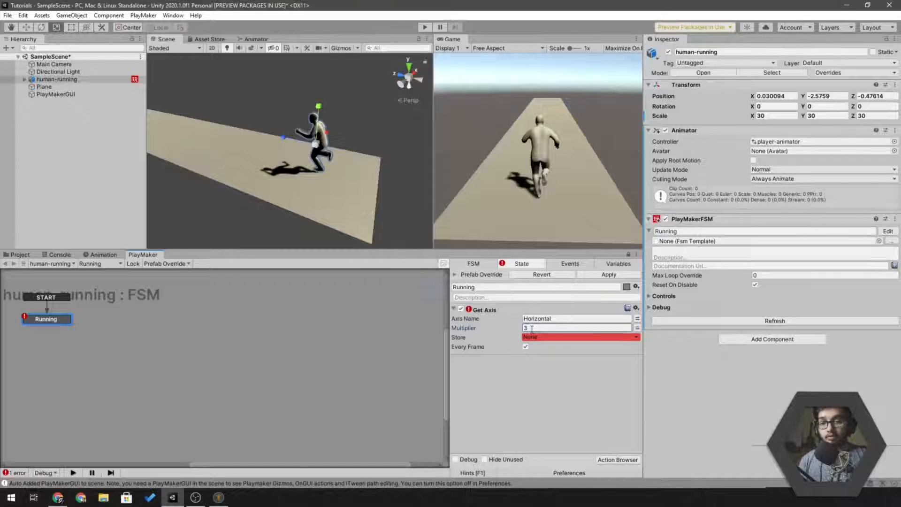
Store the Get Axis result in a new variable named x_movement.
click(532, 340)
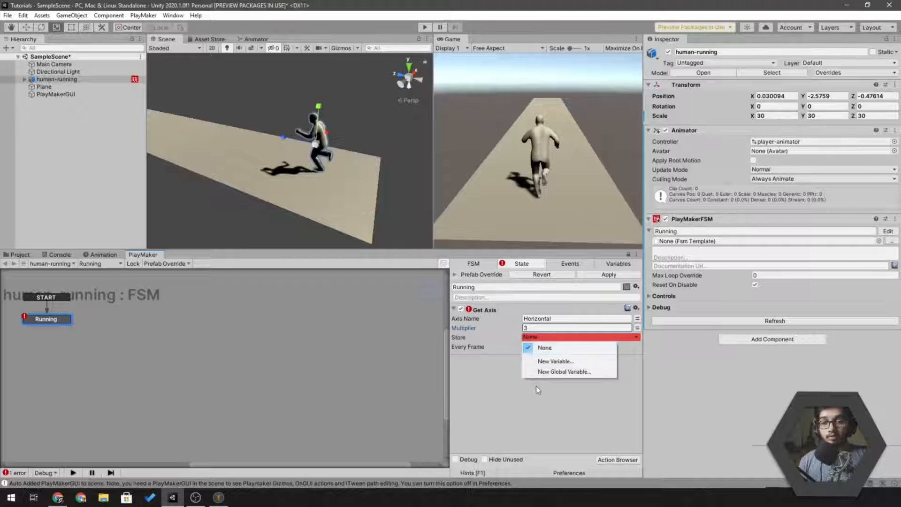
click(540, 359)
text(X)
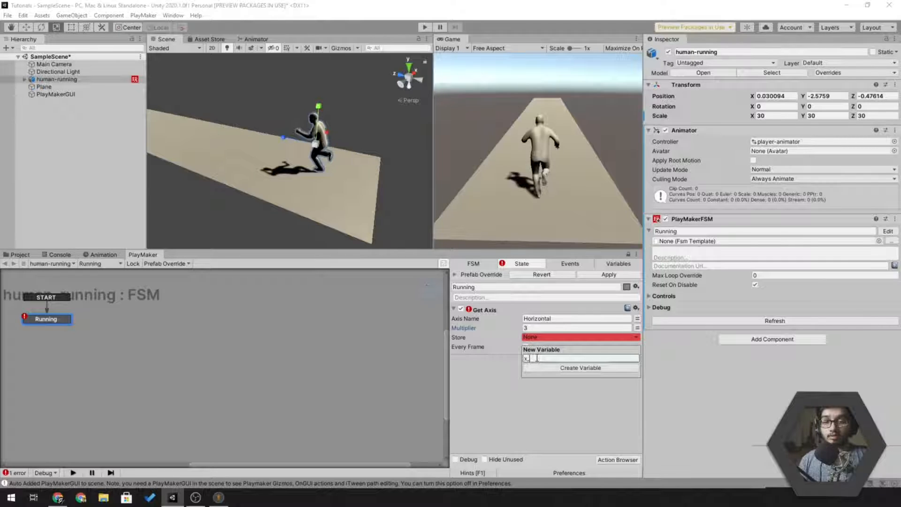
text(_movement)
key(Return)
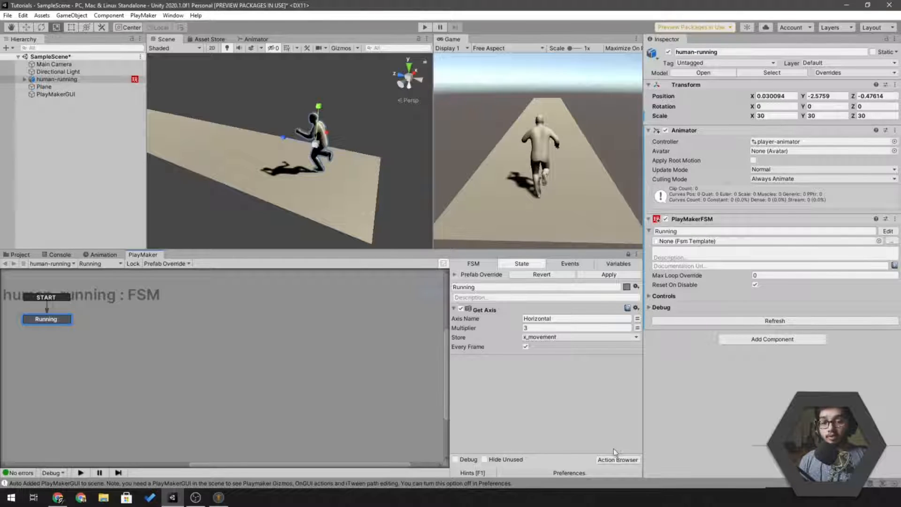
Search the PlayMaker actions for "tran", add Translate to the Running state and close the action browser.
click(617, 459)
text(tran)
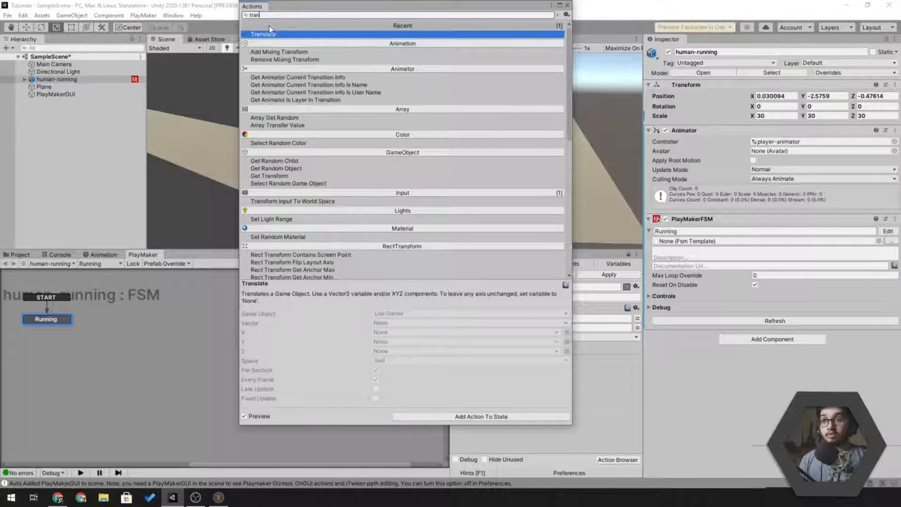
double_click(269, 33)
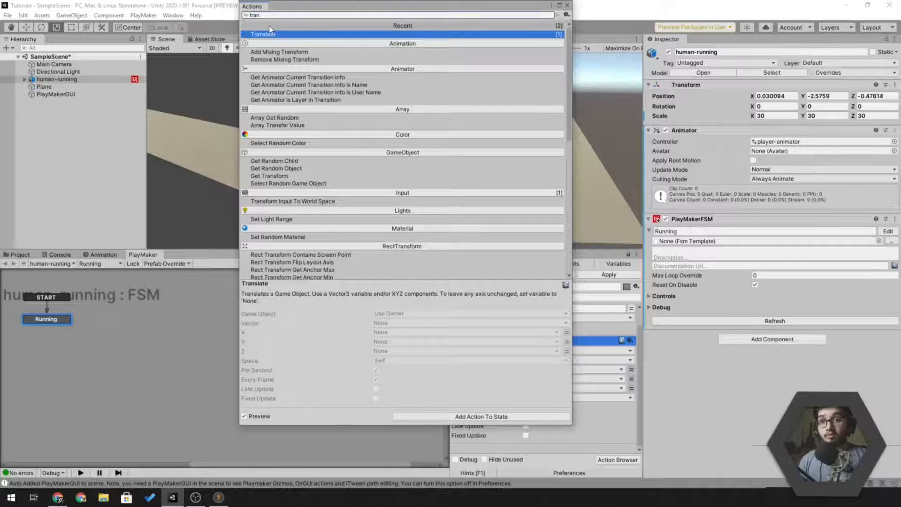
click(568, 7)
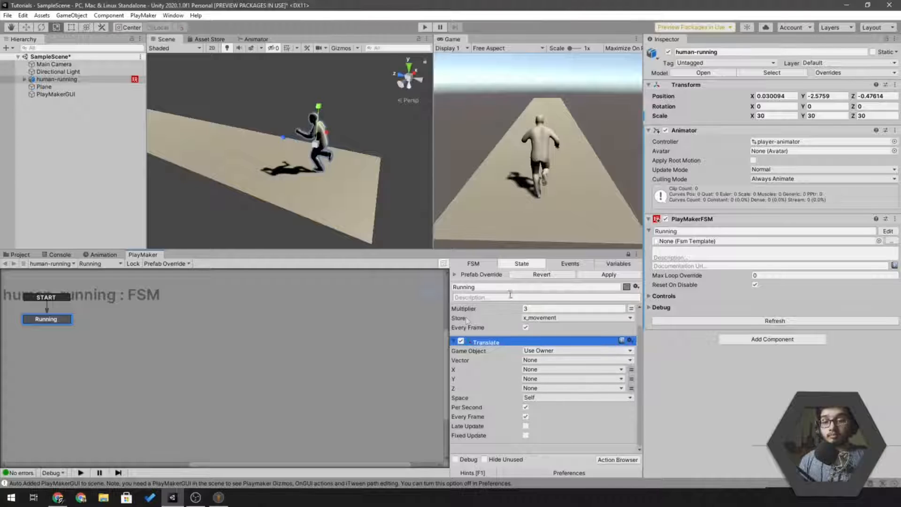
click(452, 342)
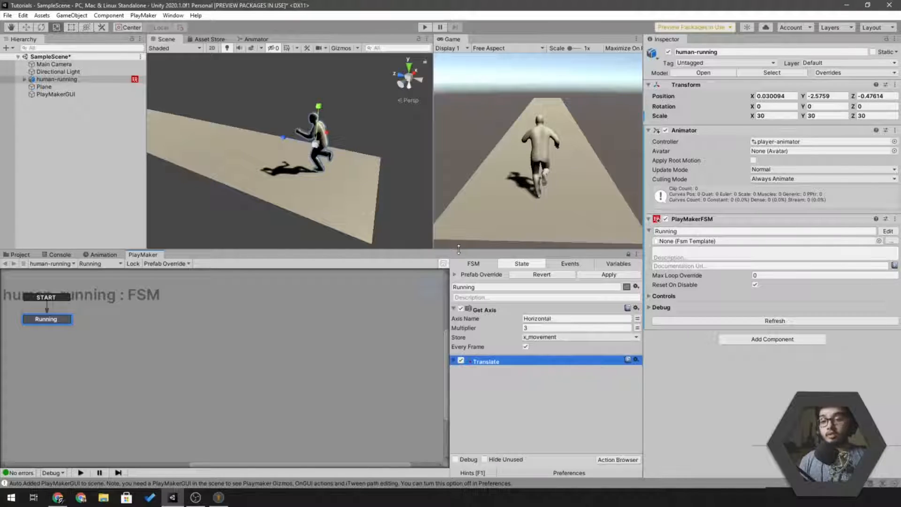
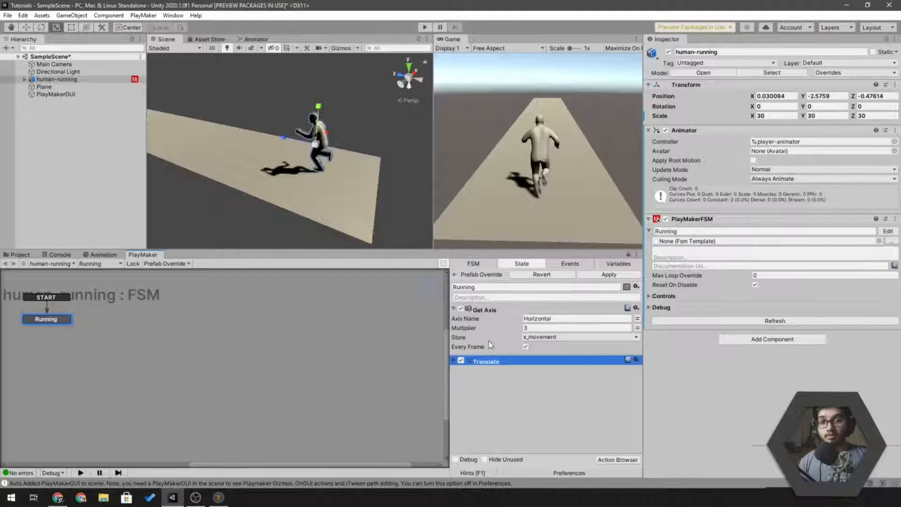
Assign the x_movement variable to the Translate action's X value and collapse both actions of the Running state.
click(454, 361)
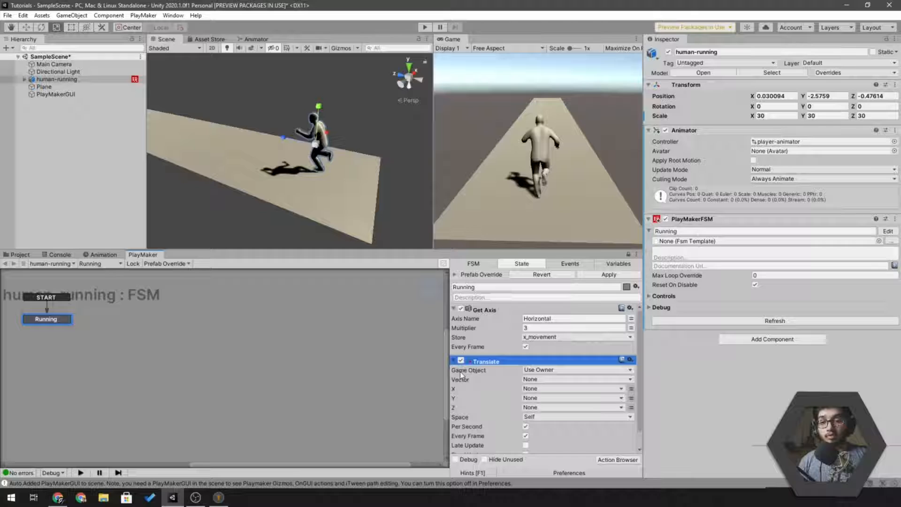
click(531, 390)
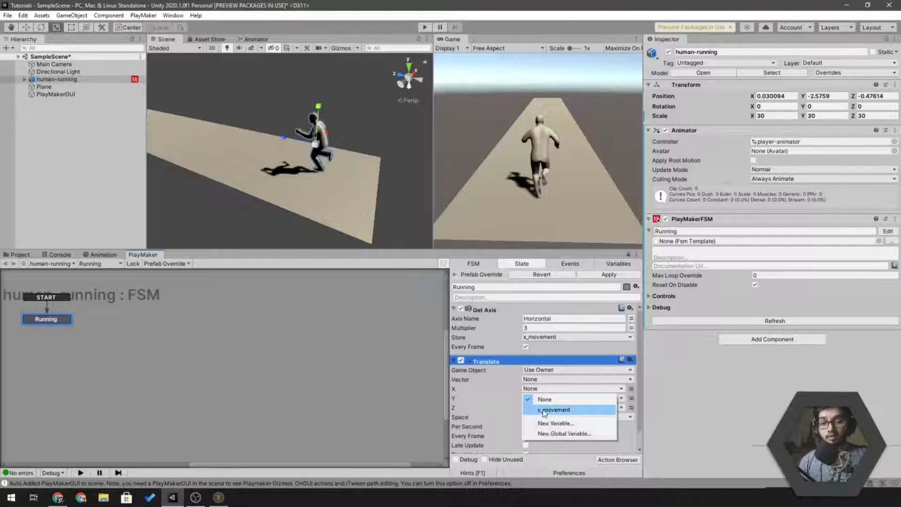
click(561, 411)
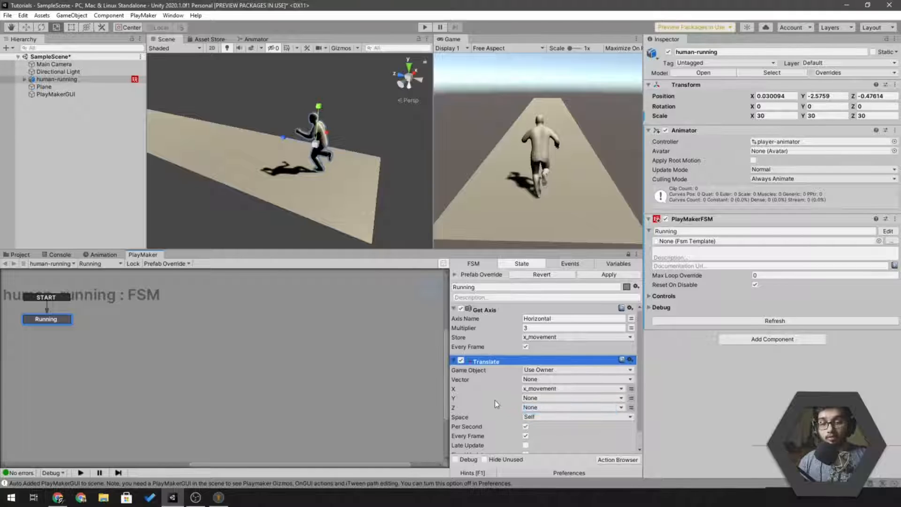
click(454, 309)
click(454, 308)
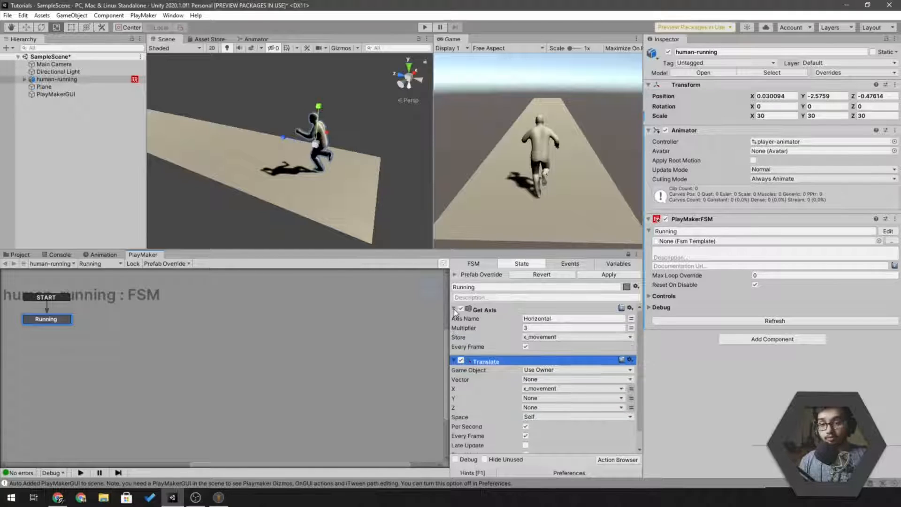
click(454, 310)
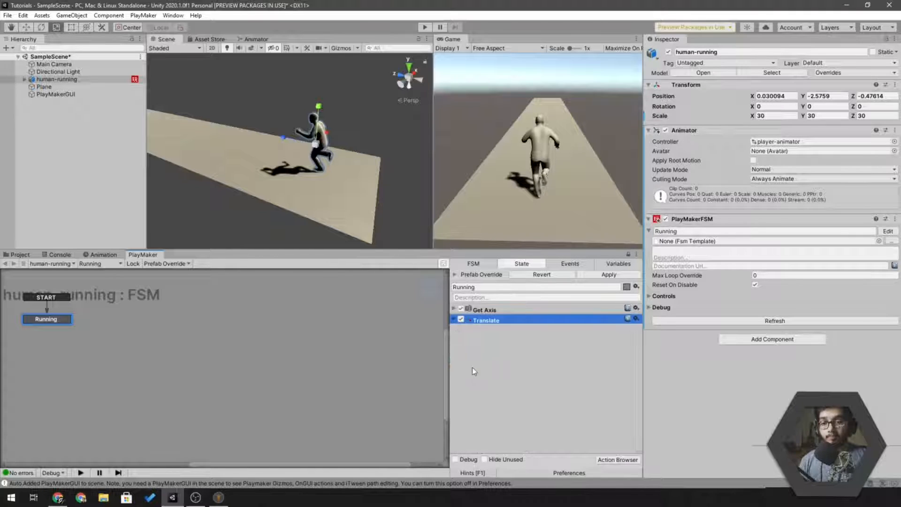
click(472, 367)
Play the scene, steer the running character left and right several times to test the movement, and stop playback.
click(426, 28)
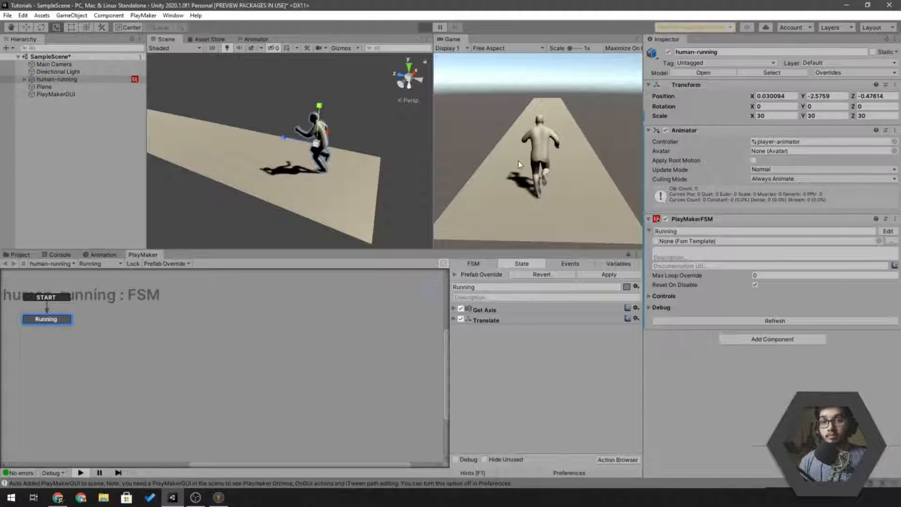
key(d)
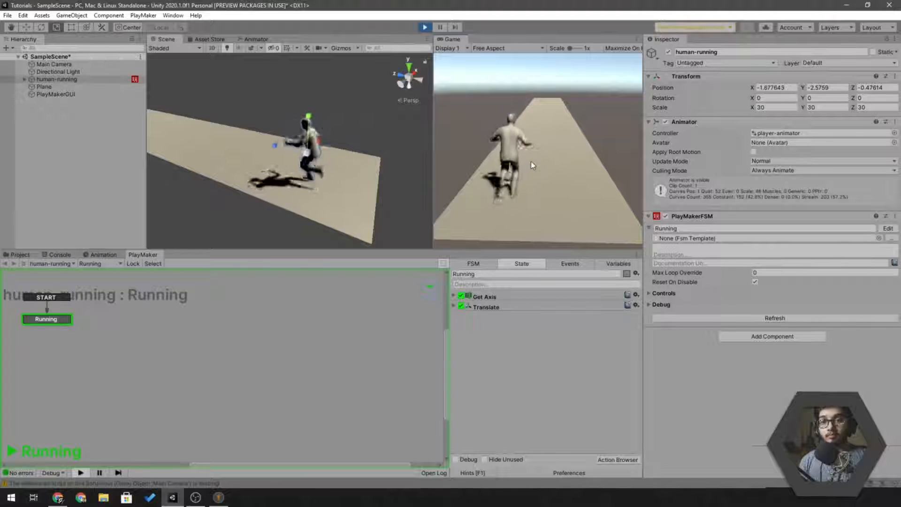
key(a)
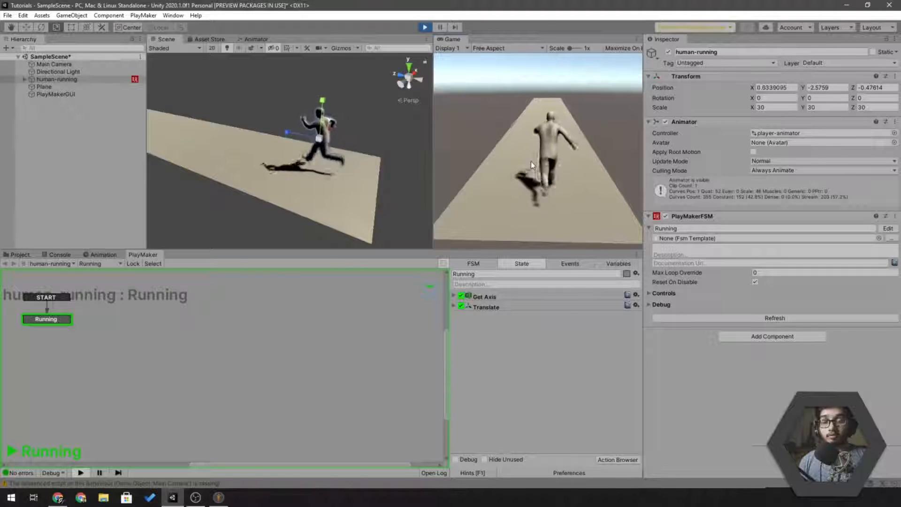
key(d)
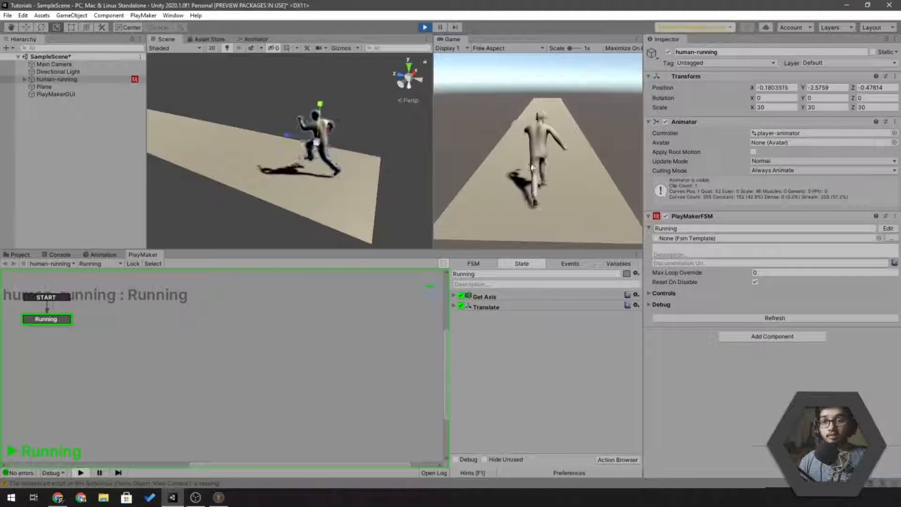
key(a)
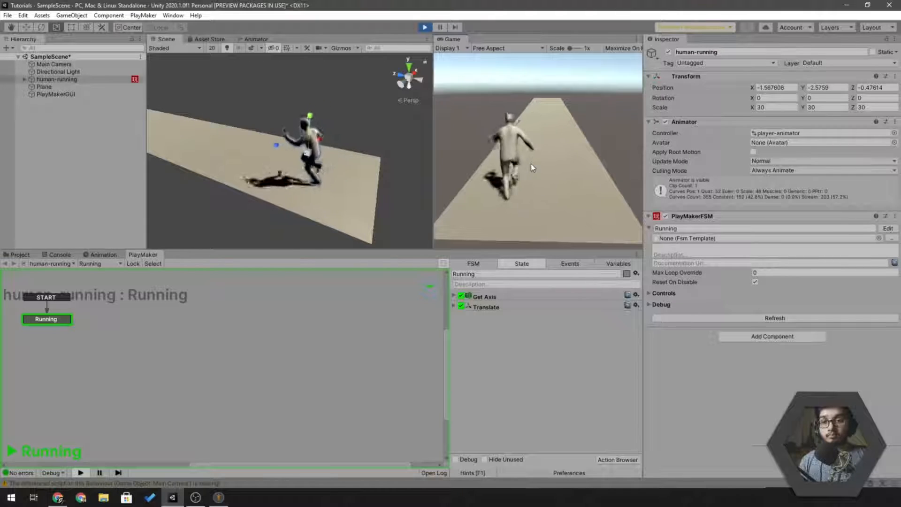
key(d)
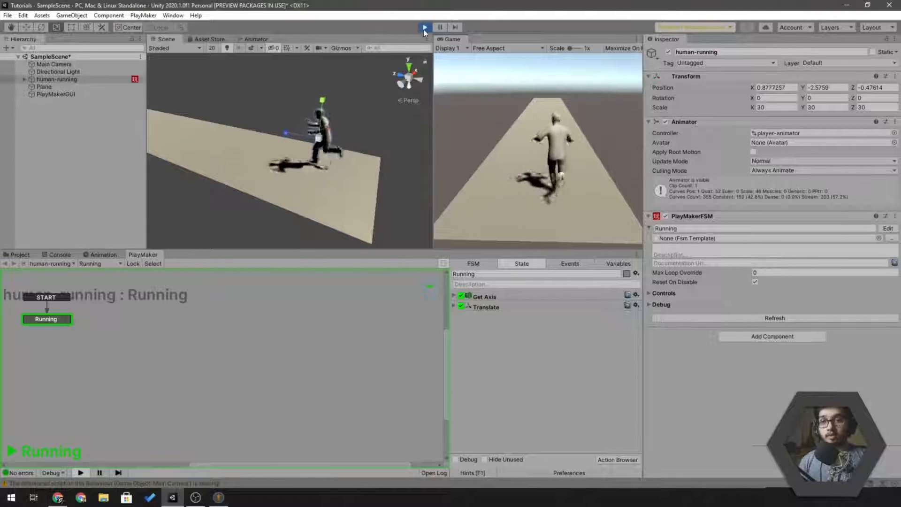
click(424, 27)
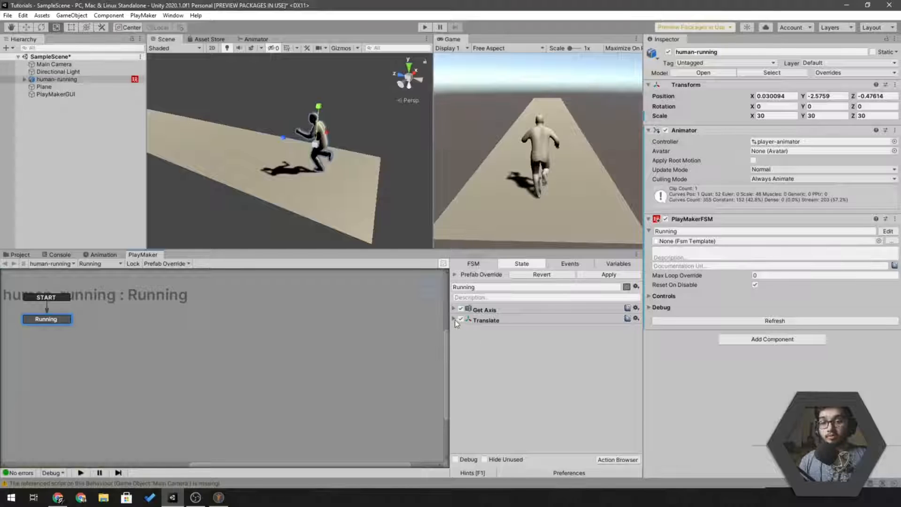
Set the Z value of the Running state's Translate action to a constant 7 and collapse the action.
click(454, 319)
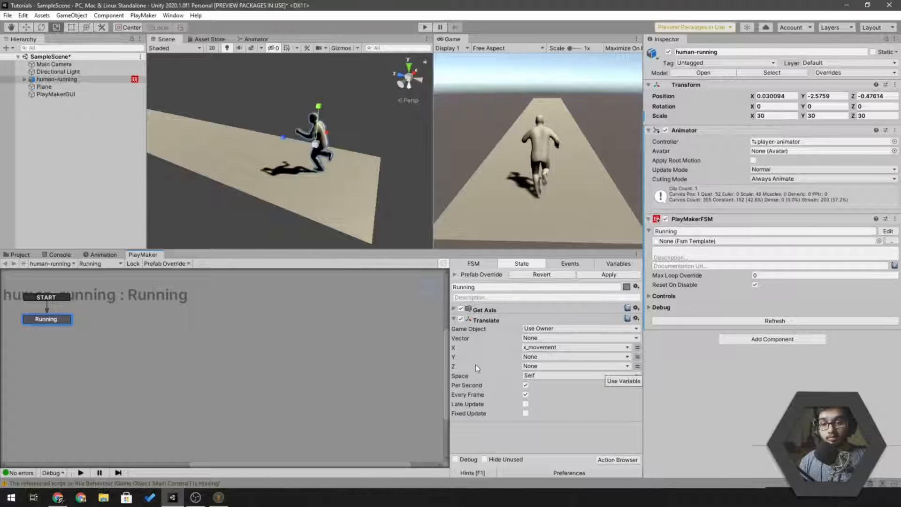
click(637, 367)
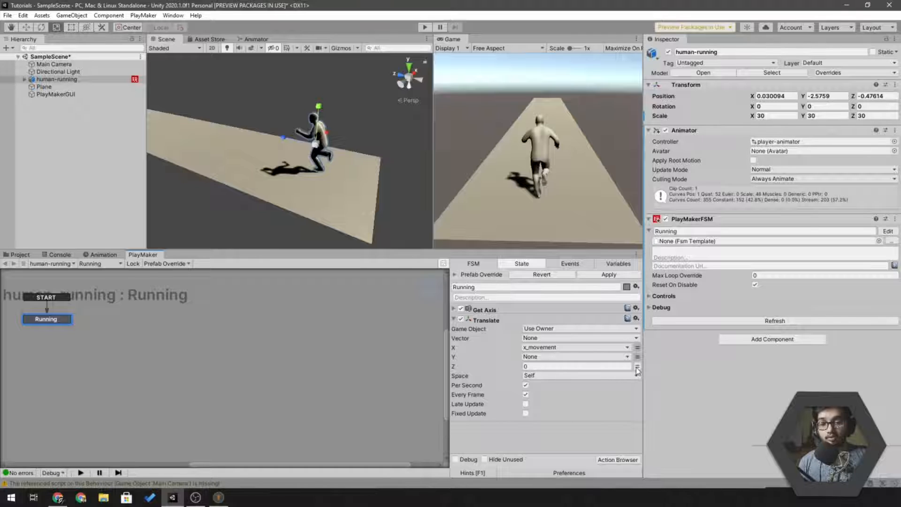
click(615, 366)
text(5)
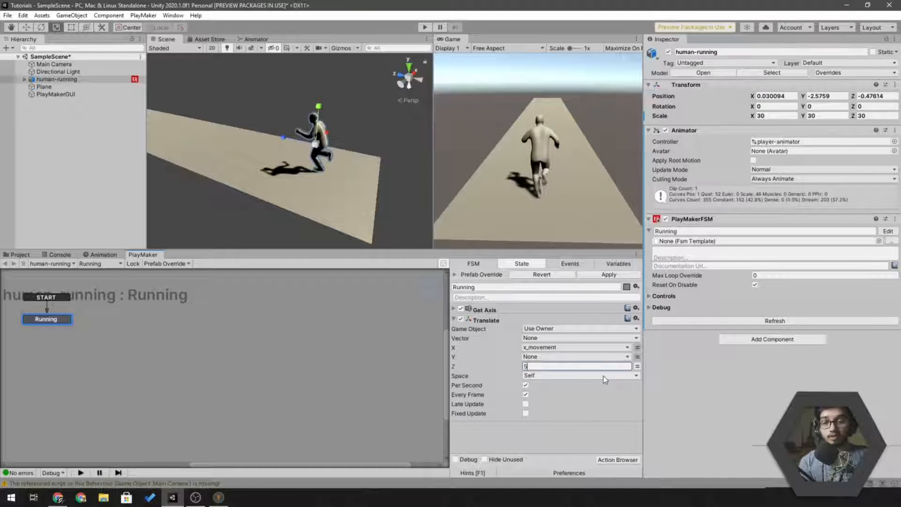
key(BackSpace)
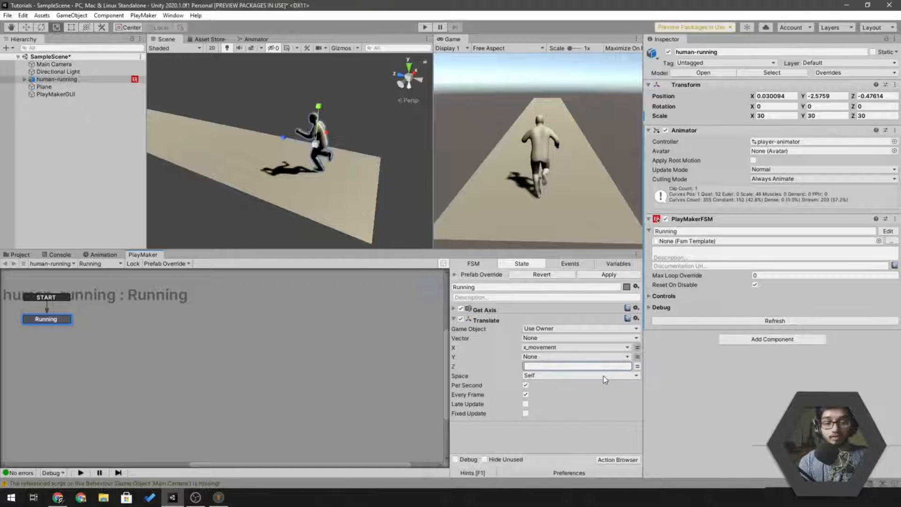
text(7.)
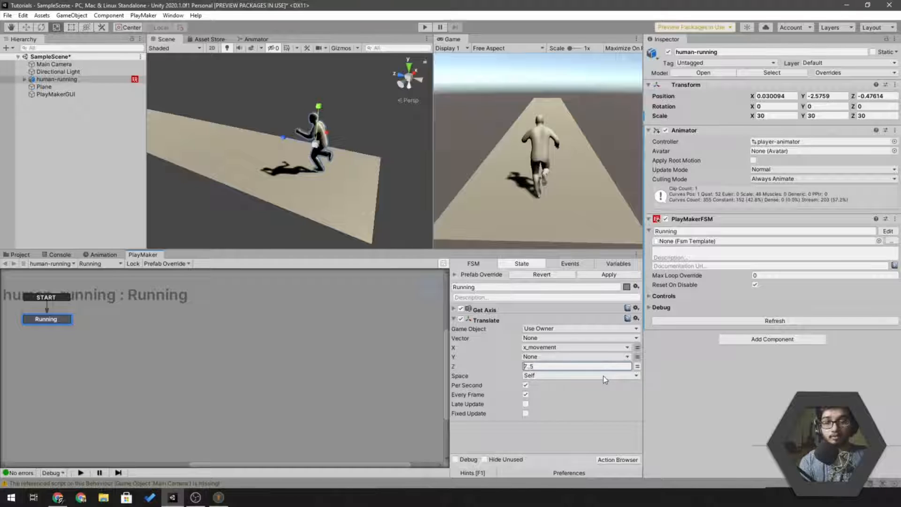
text(5)
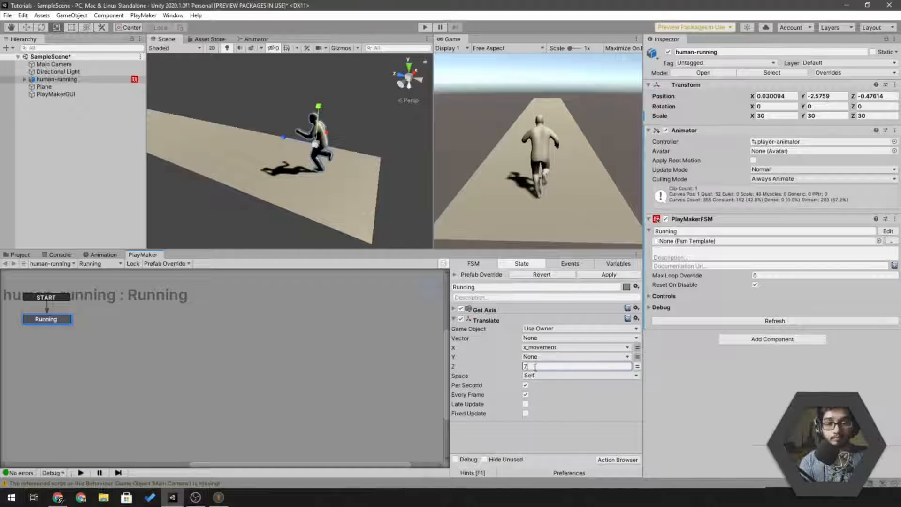
click(528, 431)
click(454, 320)
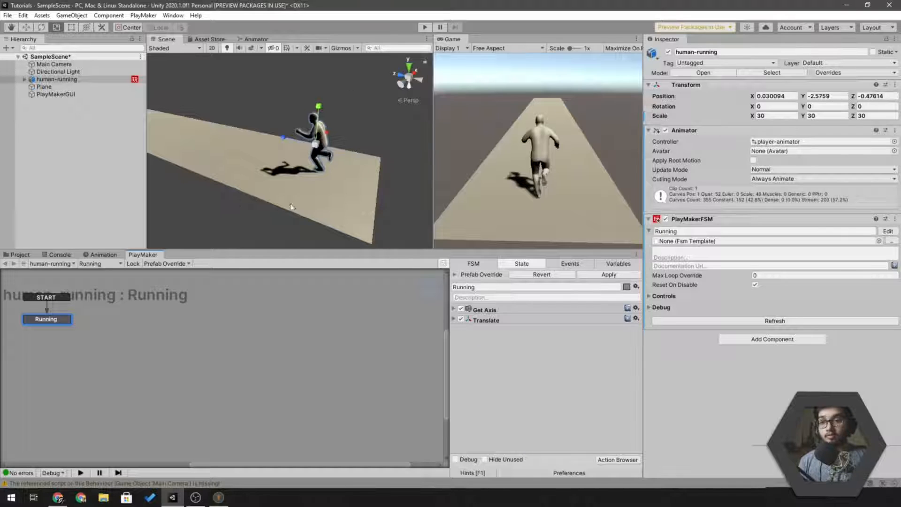
Play the scene, watch the character run forward along the plane from several angles, and stop playback.
right_drag(291, 207, 298, 156)
scroll(307, 147, down, 2)
click(348, 139)
click(424, 27)
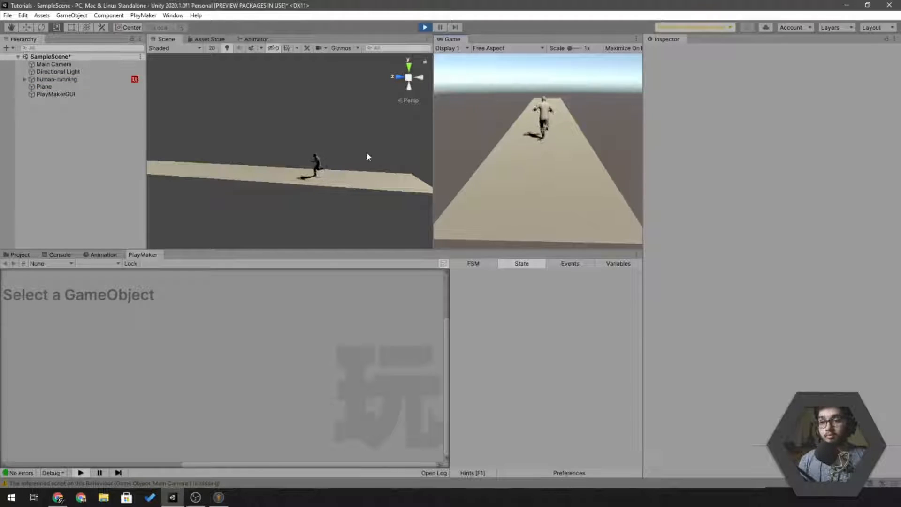
right_drag(367, 157, 300, 144)
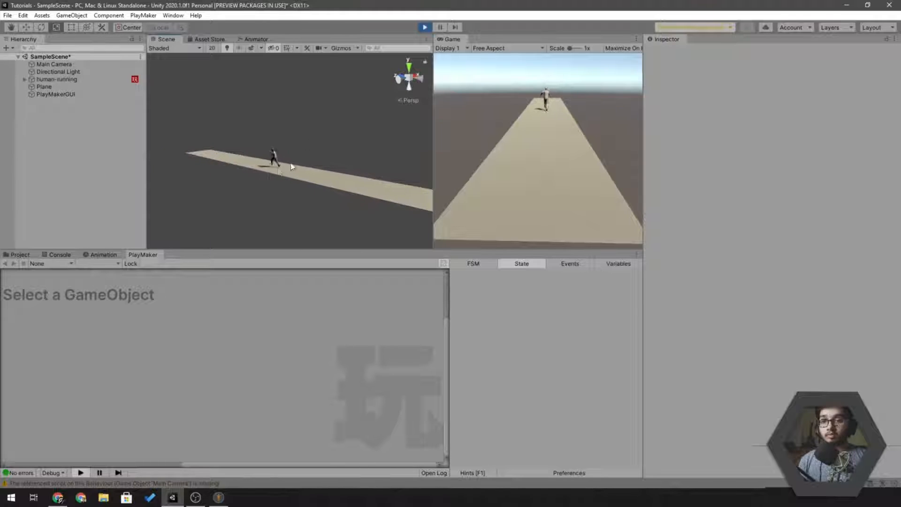
right_drag(305, 133, 291, 142)
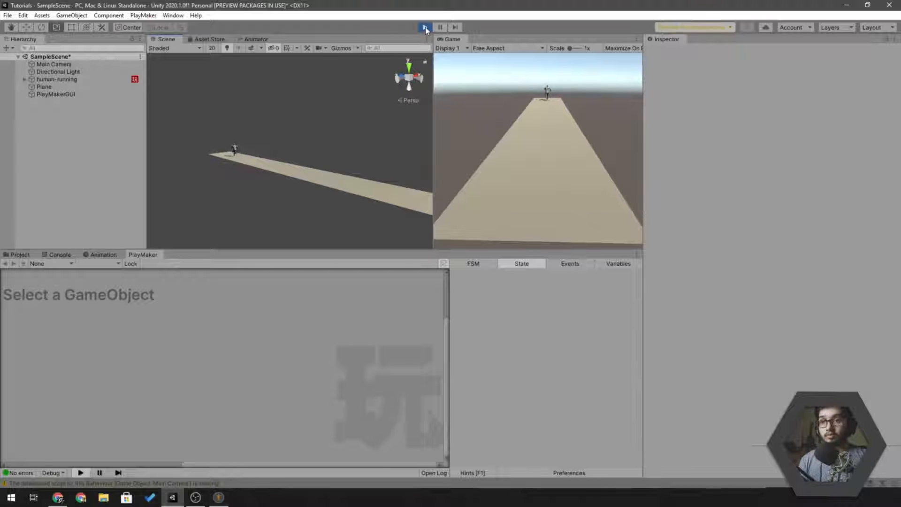
click(425, 27)
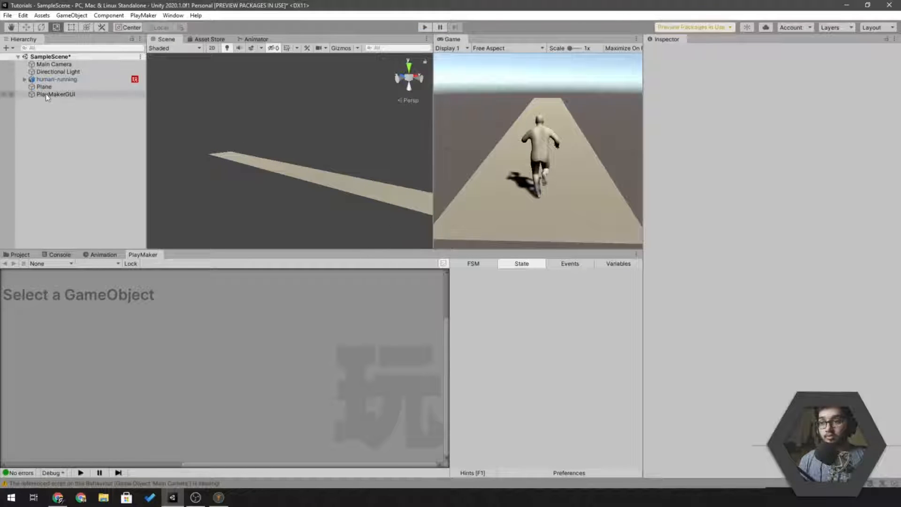
Set the Main Camera's rotation to 15 on X and 0 on Y, and its X position to 0.07.
click(56, 79)
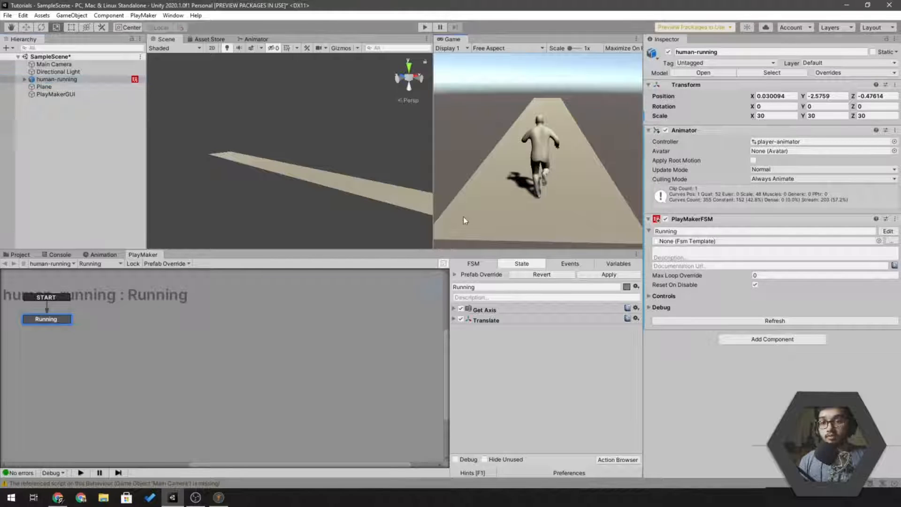
click(308, 182)
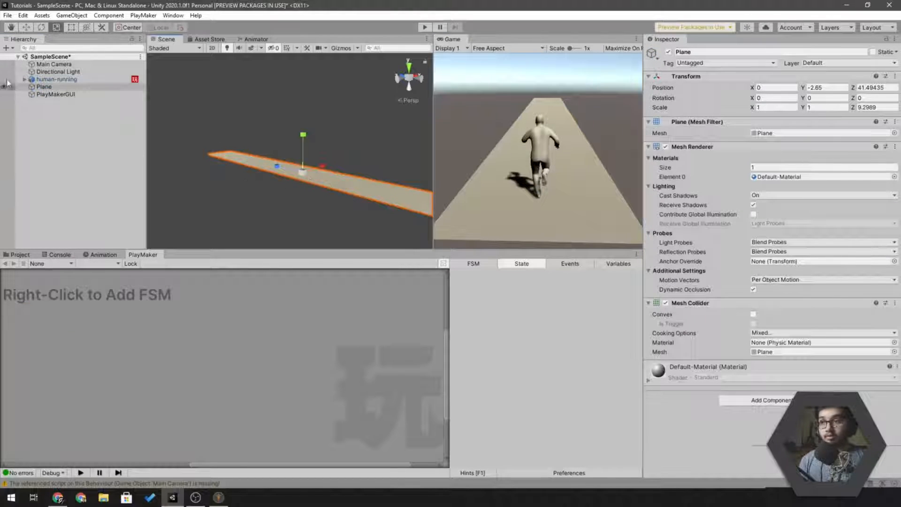
click(53, 64)
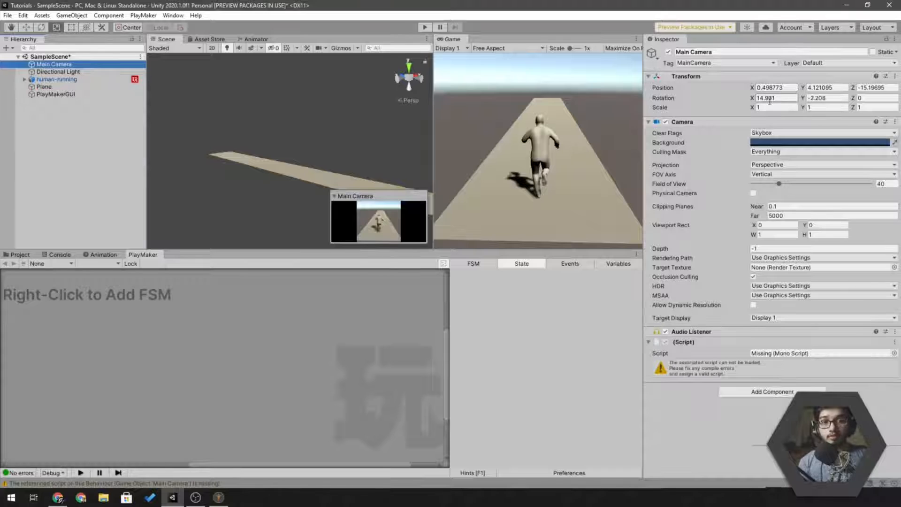
click(769, 98)
text(0)
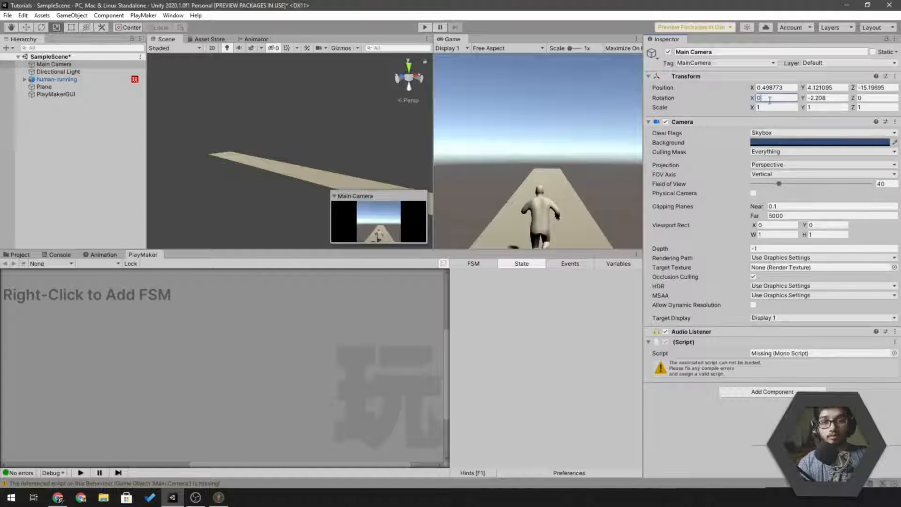
text(15)
click(811, 98)
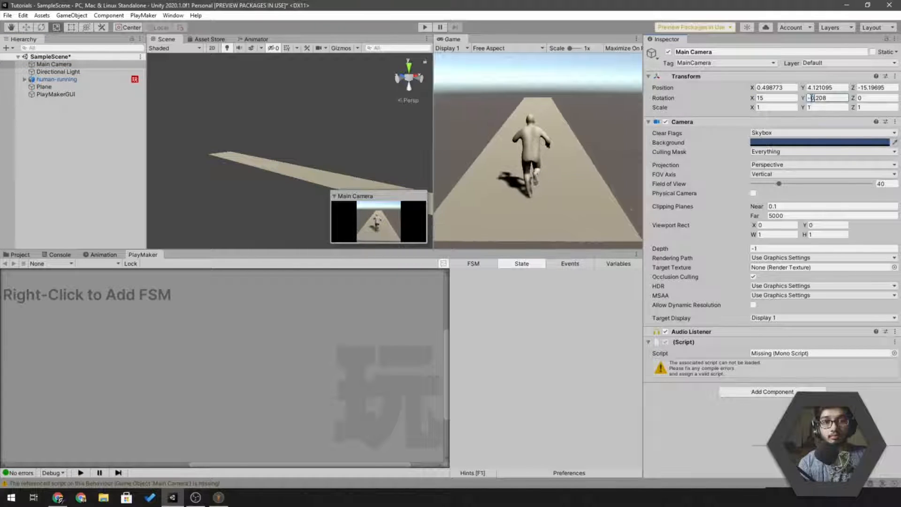
key(ctrl+a)
text(0)
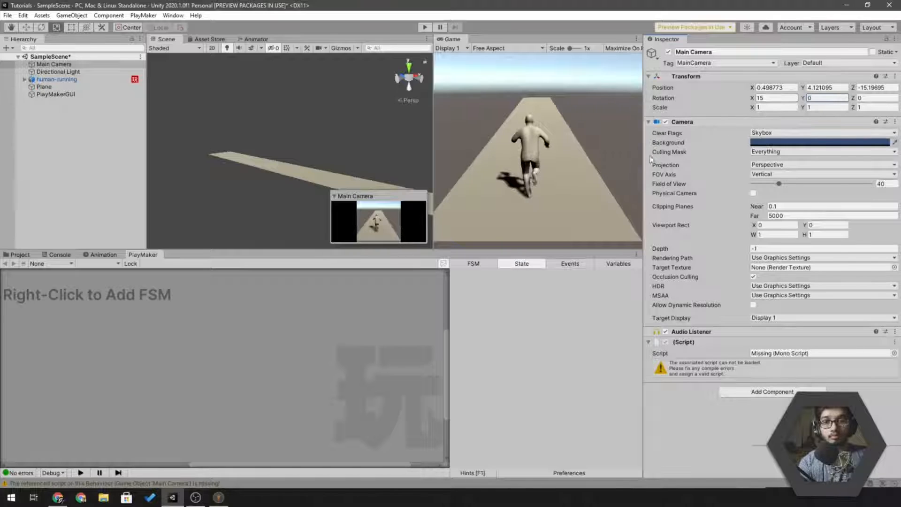
click(752, 88)
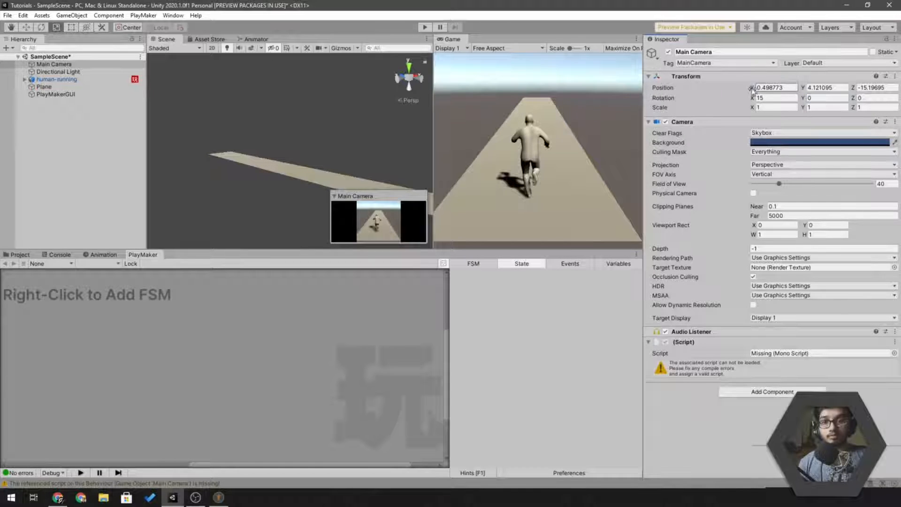
drag(752, 89, 742, 87)
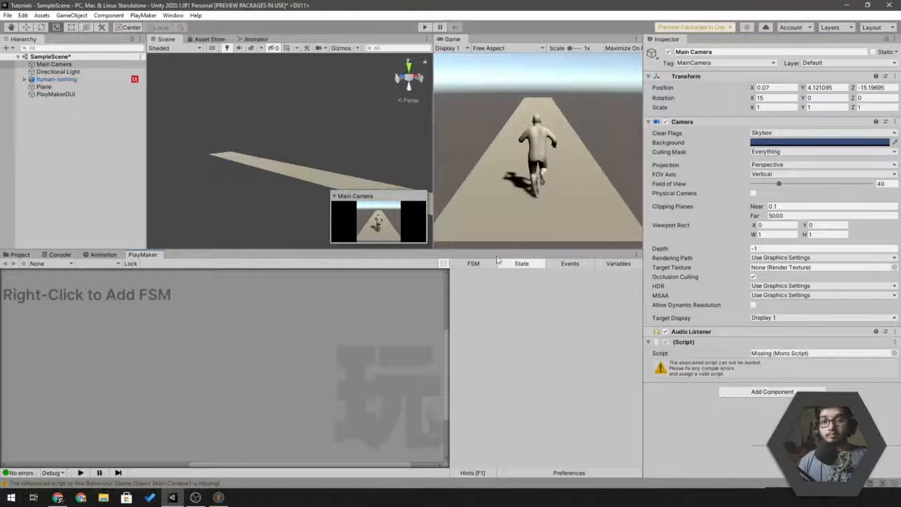
Enlarge the Game view in height and width, and save the scene.
drag(492, 250, 492, 325)
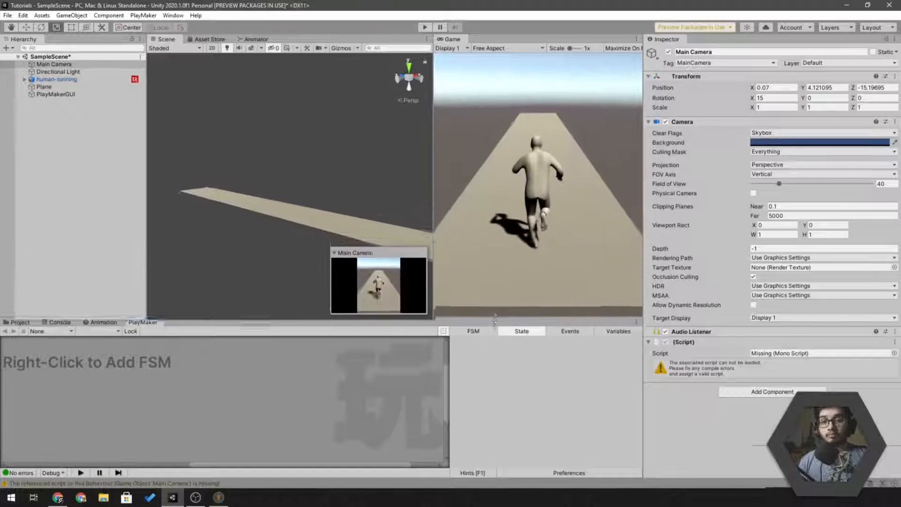
drag(433, 194, 373, 193)
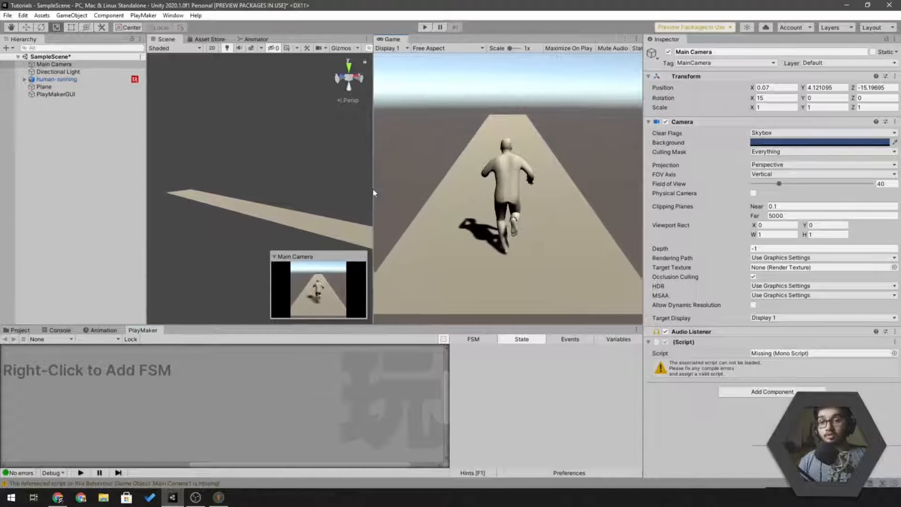
key(ctrl+s)
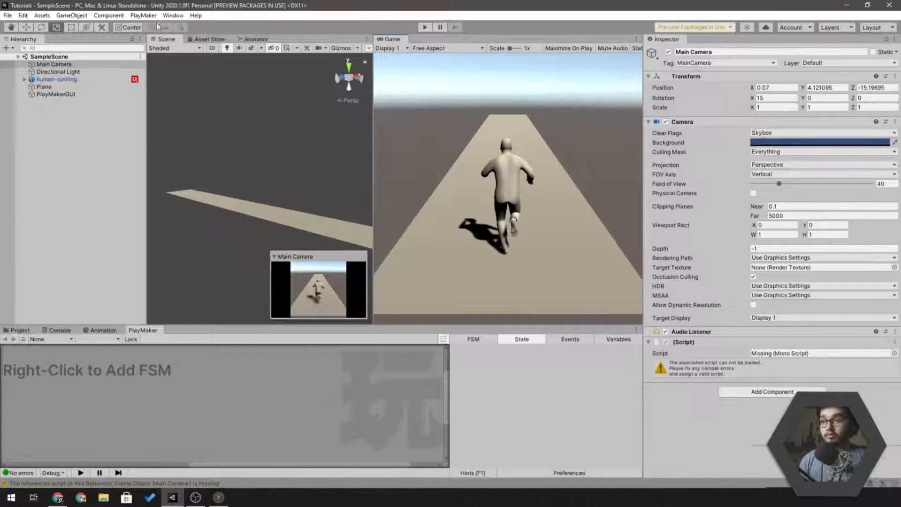
Import all files of the Cinemachine 2.1.10 package from My Assets in the Package Manager, and close the manager.
click(173, 15)
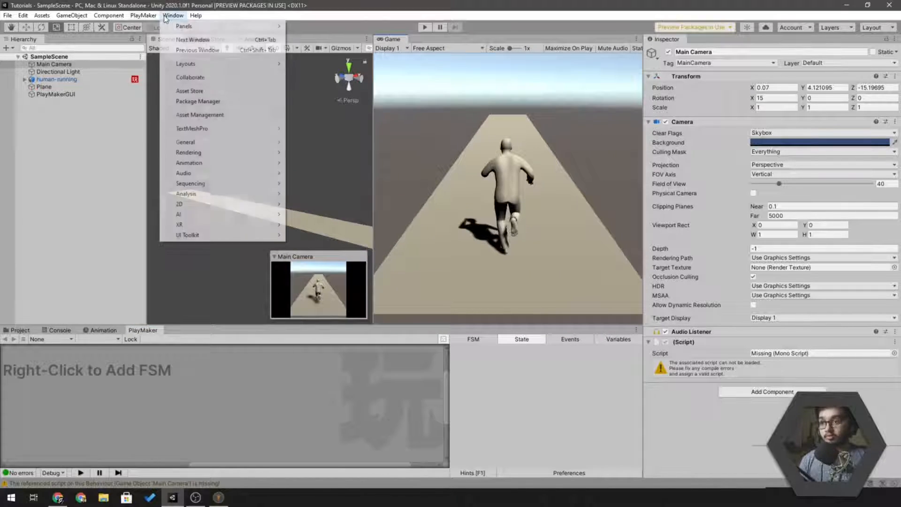
click(217, 101)
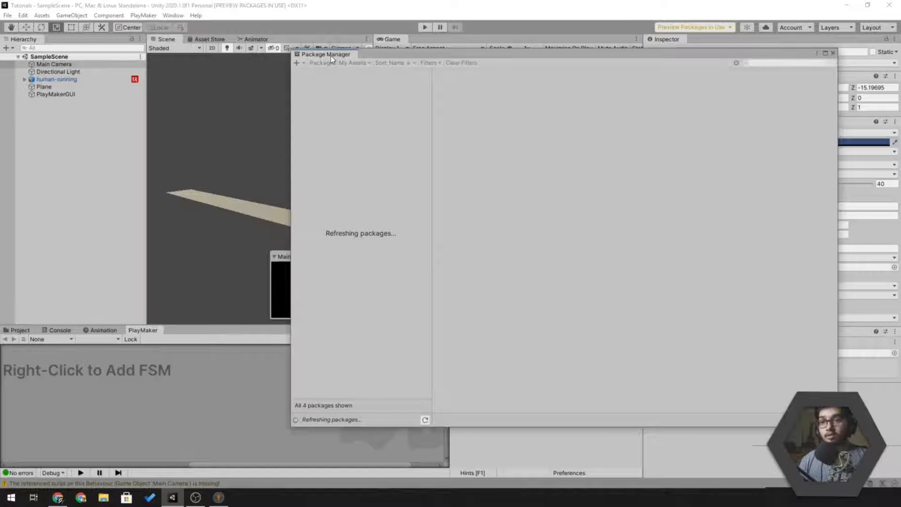
drag(435, 53, 415, 44)
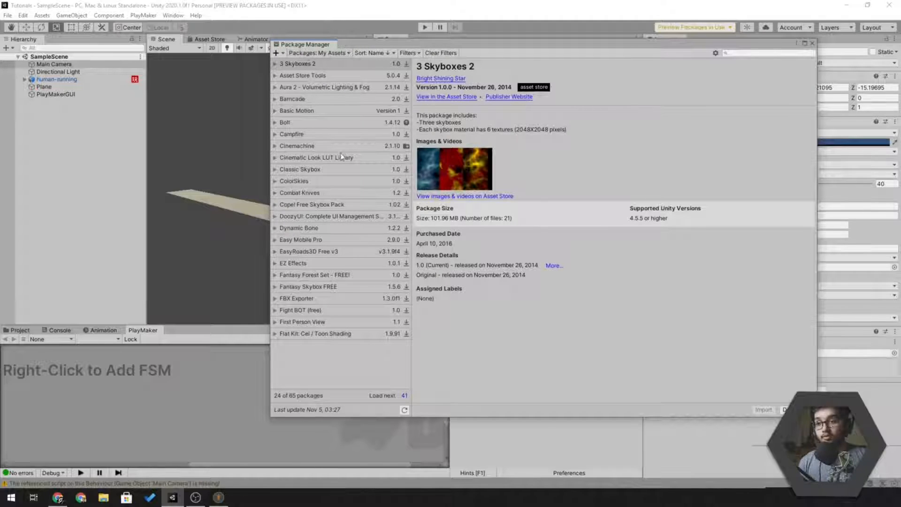
click(315, 146)
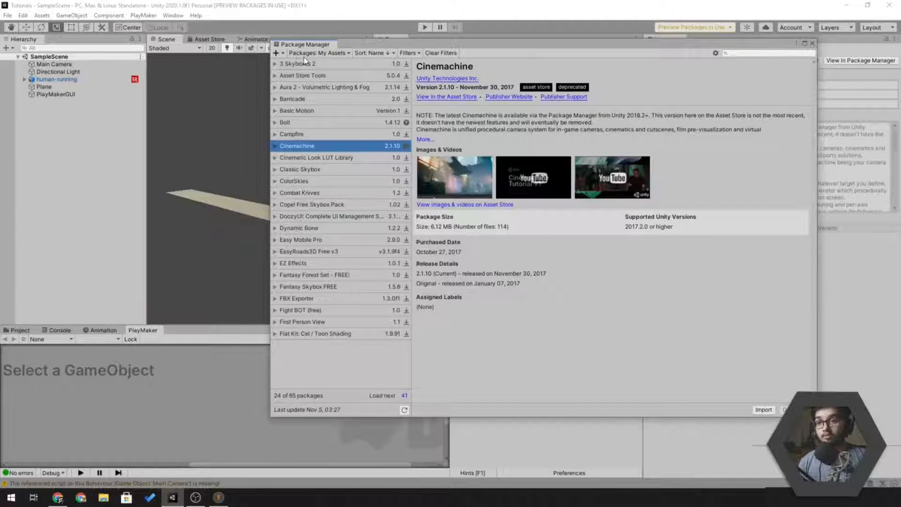
click(318, 53)
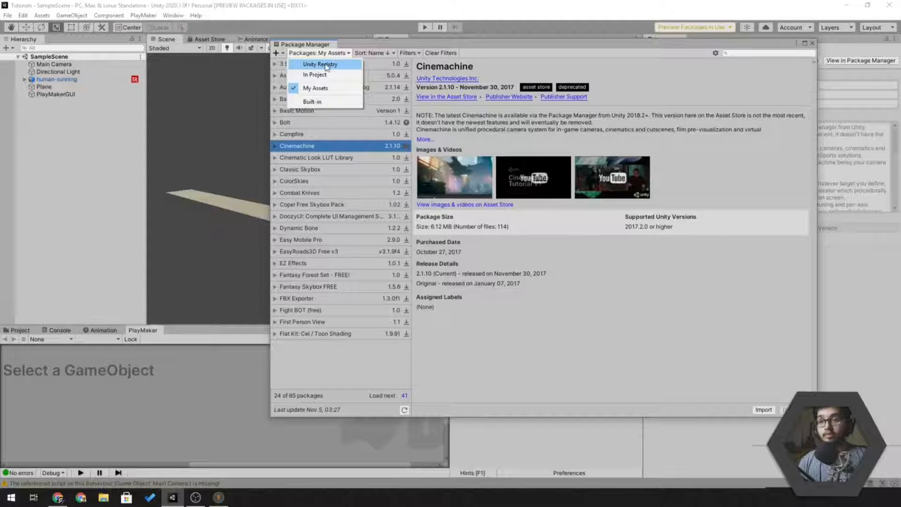
click(301, 144)
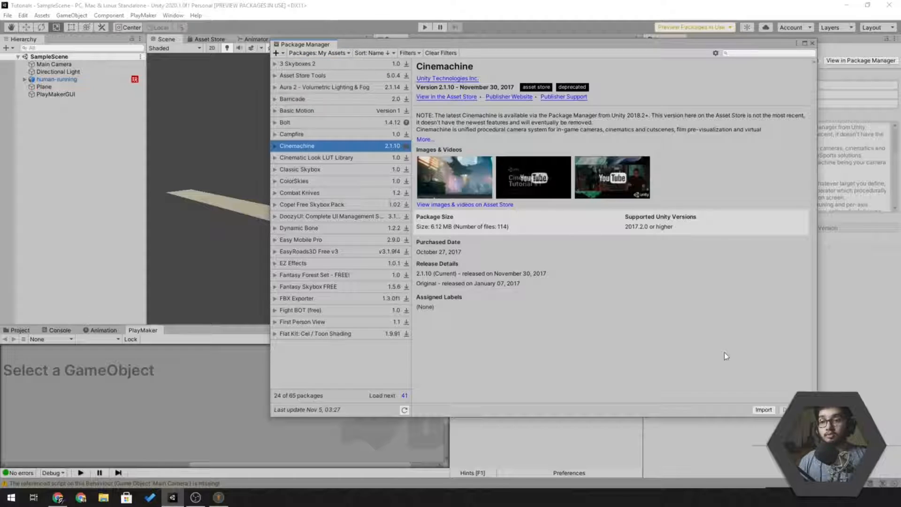
click(764, 410)
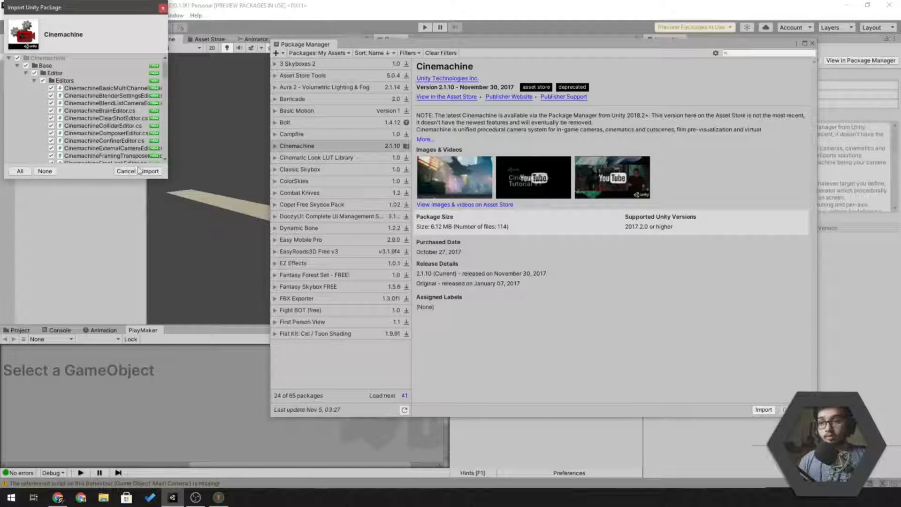
click(141, 170)
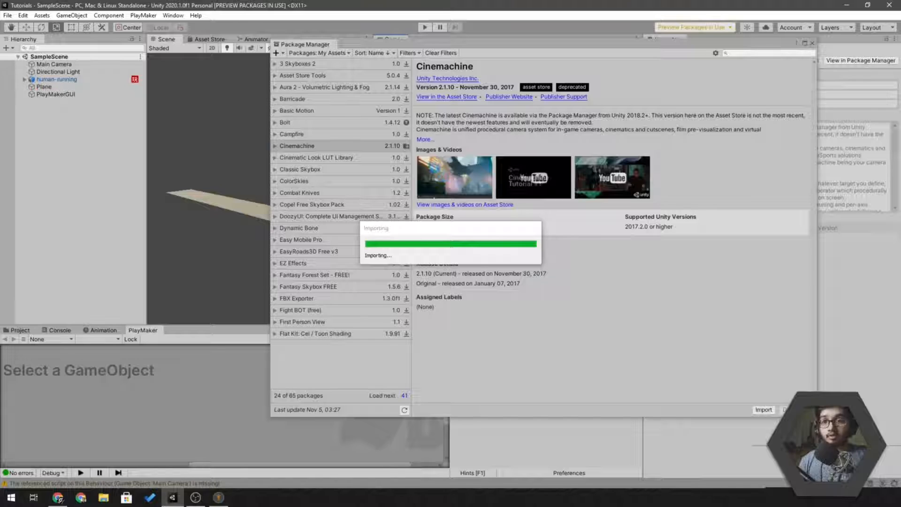
click(812, 43)
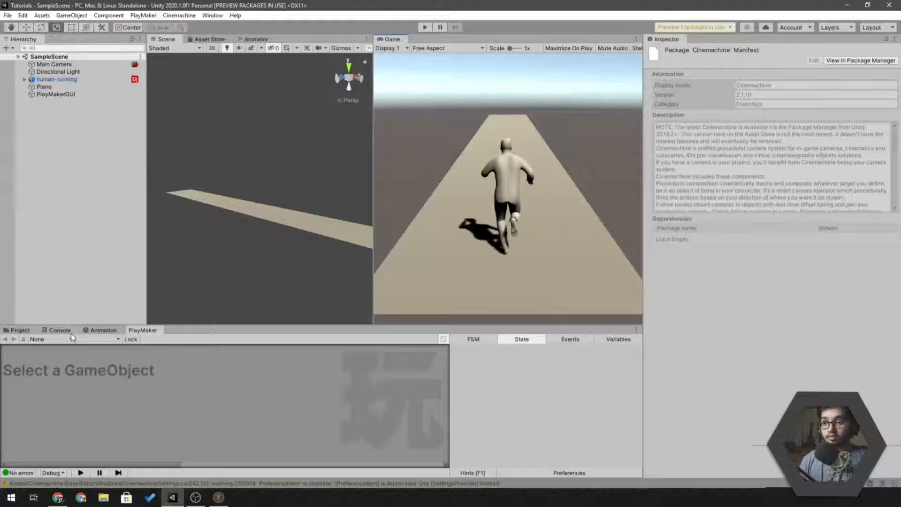
Create a Cinemachine virtual camera and frame it in the Scene view.
click(94, 149)
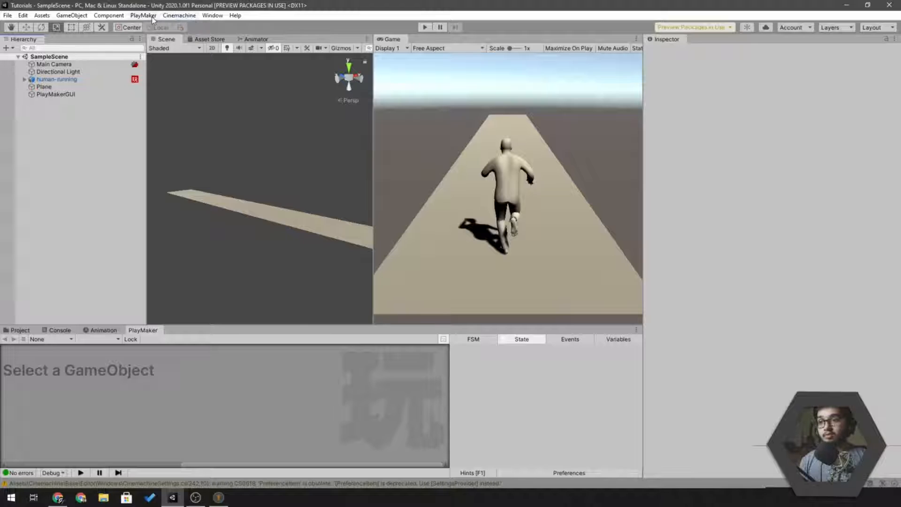
click(178, 15)
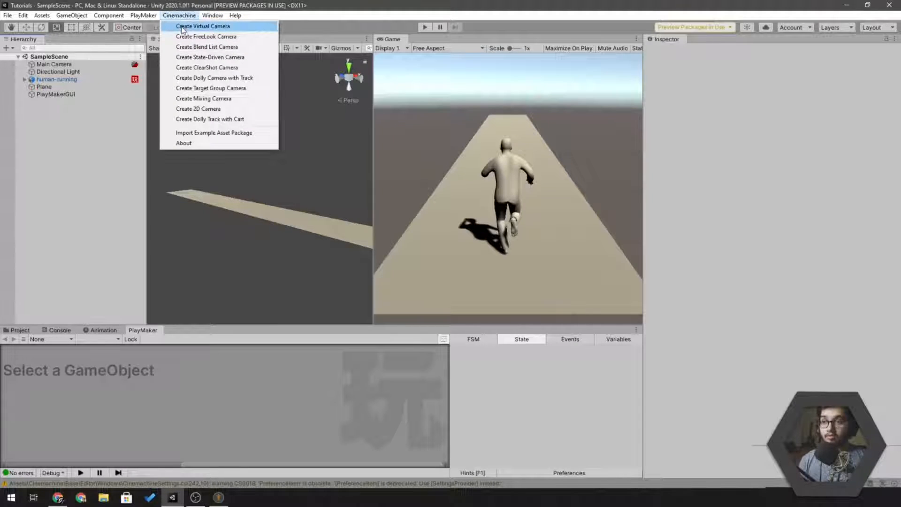
click(182, 29)
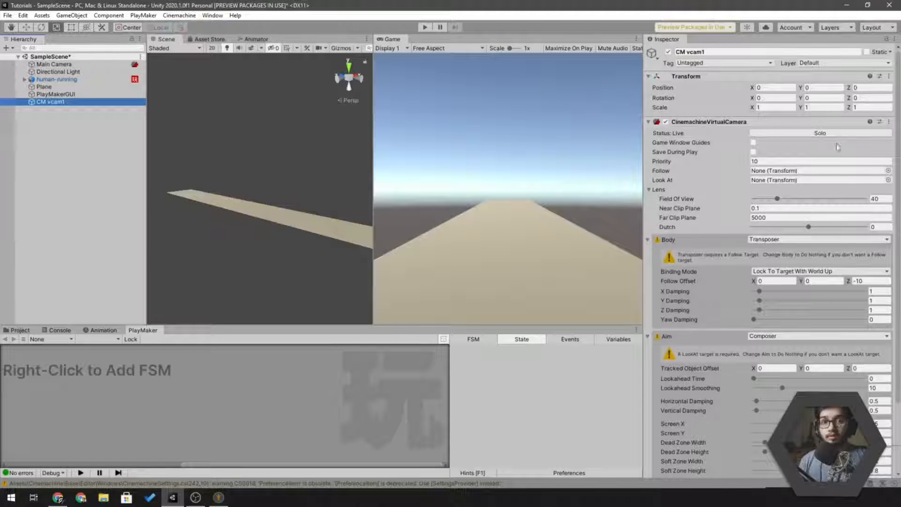
key(f)
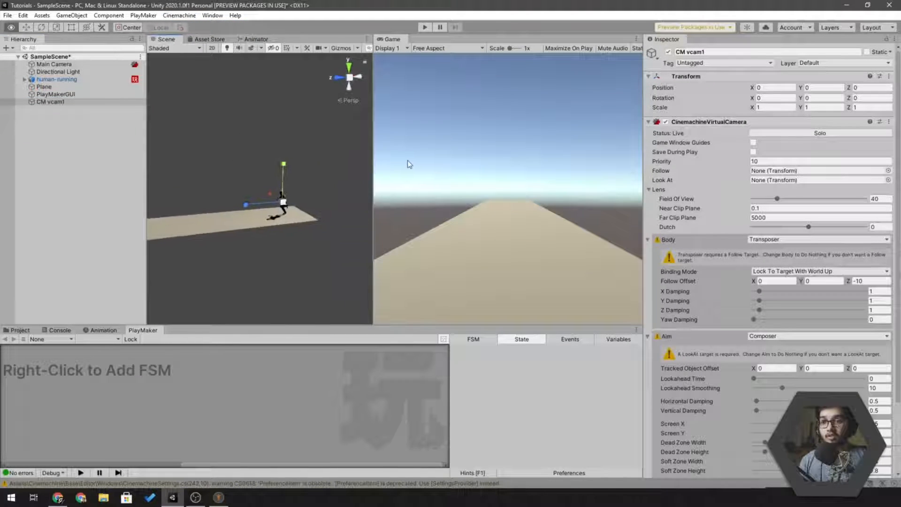
Place the virtual camera behind and above the running character at Y 3.64 and Z -14.27, tilted 13.005 on X.
drag(266, 203, 351, 184)
key(e)
key(w)
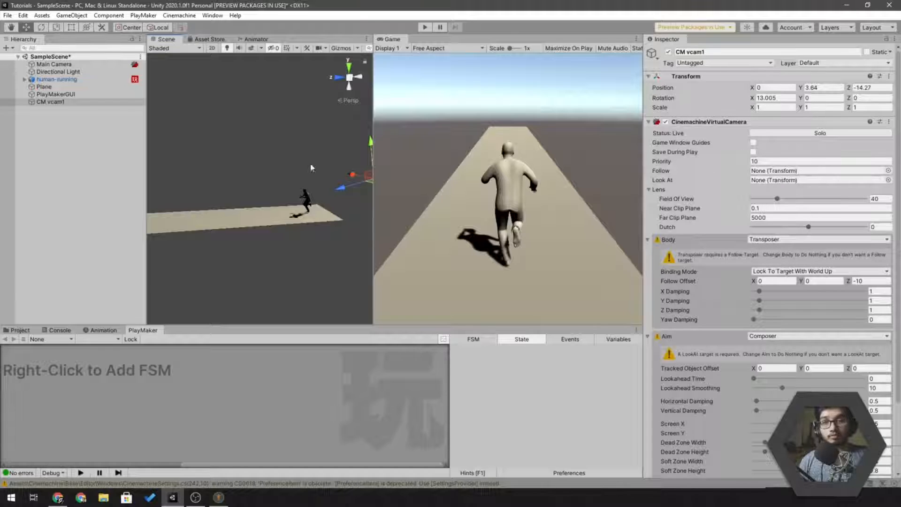
Assign human-running as both the Follow and the Look At target of the virtual camera.
drag(53, 80, 761, 171)
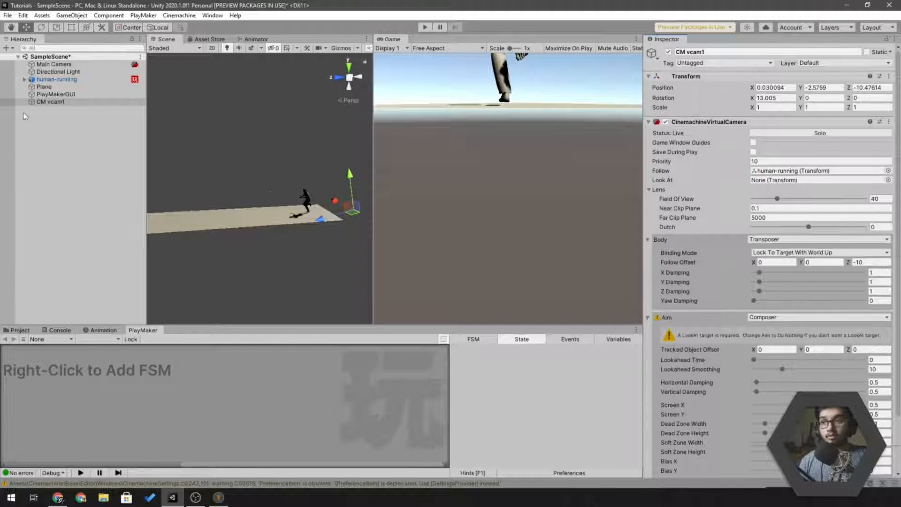
drag(55, 79, 774, 182)
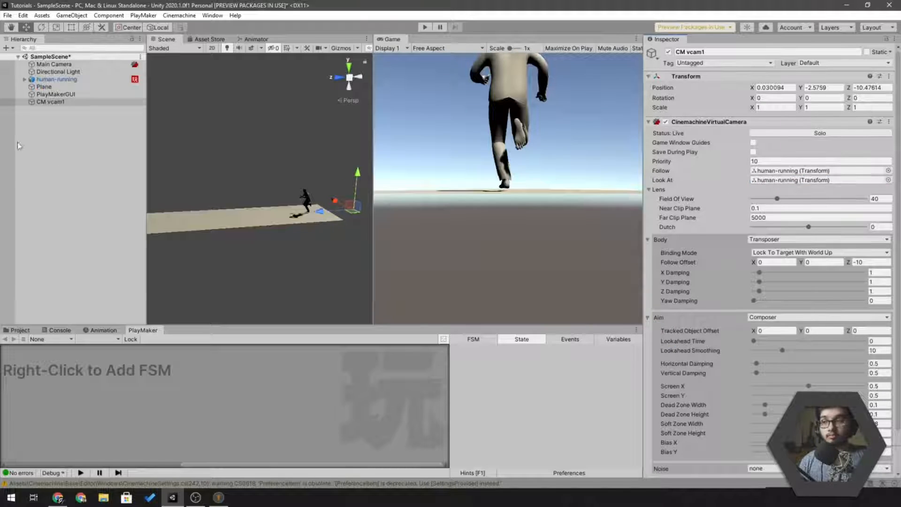
Examine the Body and Aim modes available for the virtual camera and its remaining settings.
click(766, 239)
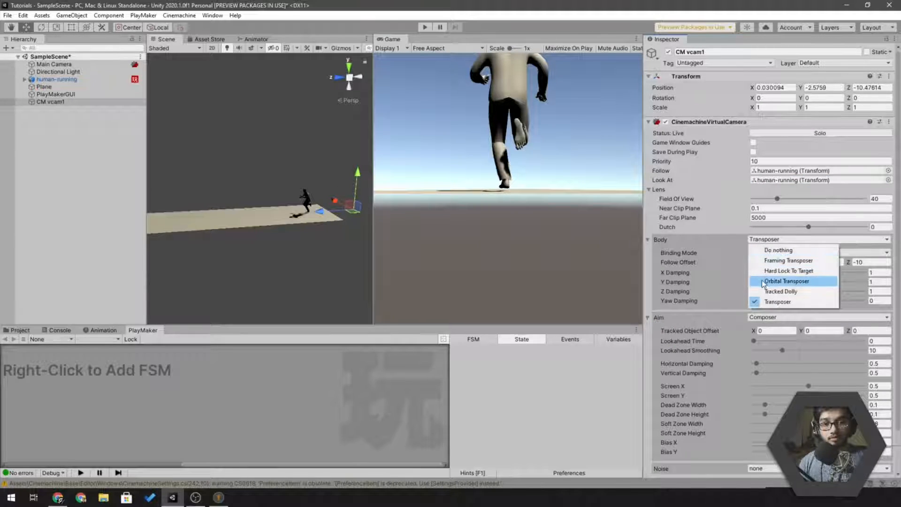
click(734, 266)
click(756, 319)
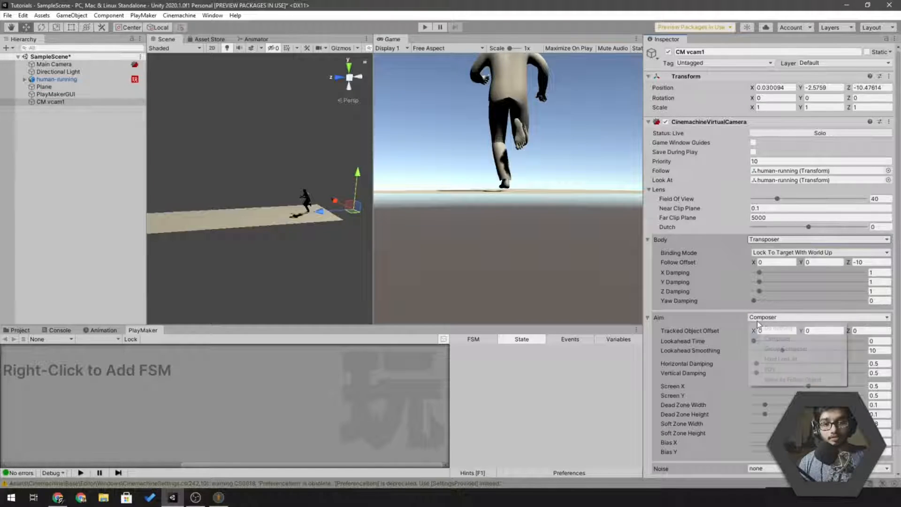
click(727, 291)
scroll(727, 290, down, 2)
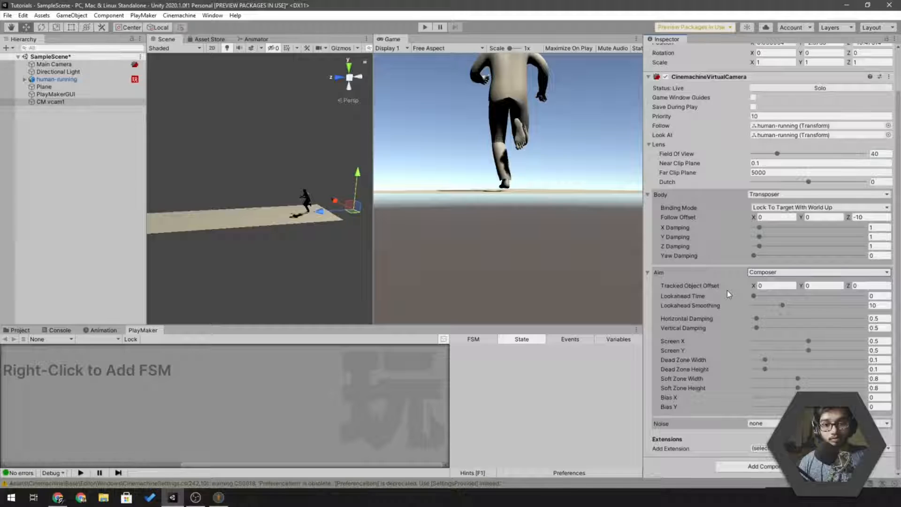
scroll(727, 290, up, 2)
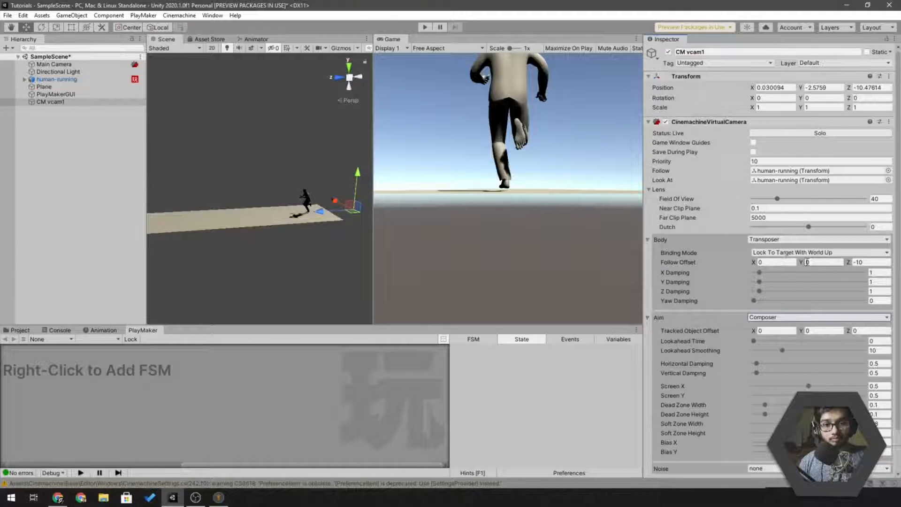
Adjust the virtual camera's Follow Offset to 5.5 on Y and -15 on Z.
drag(804, 265, 882, 263)
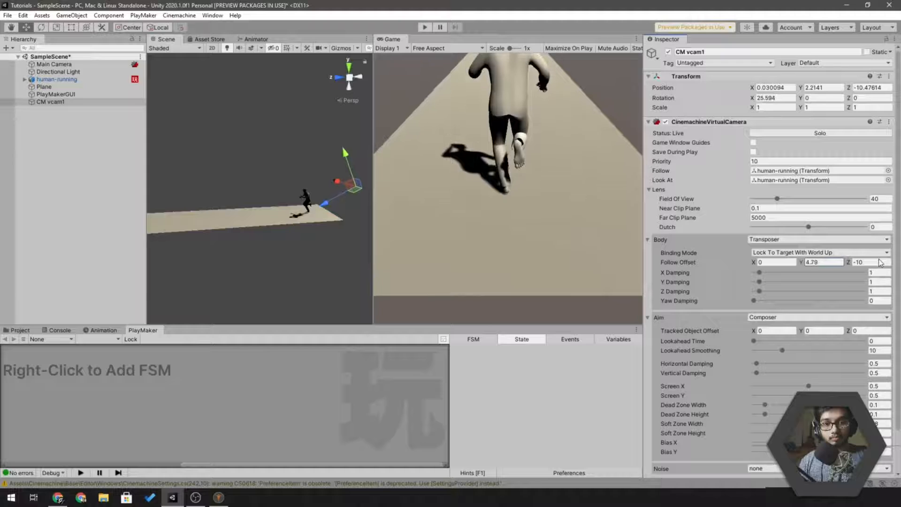
click(828, 265)
text(10)
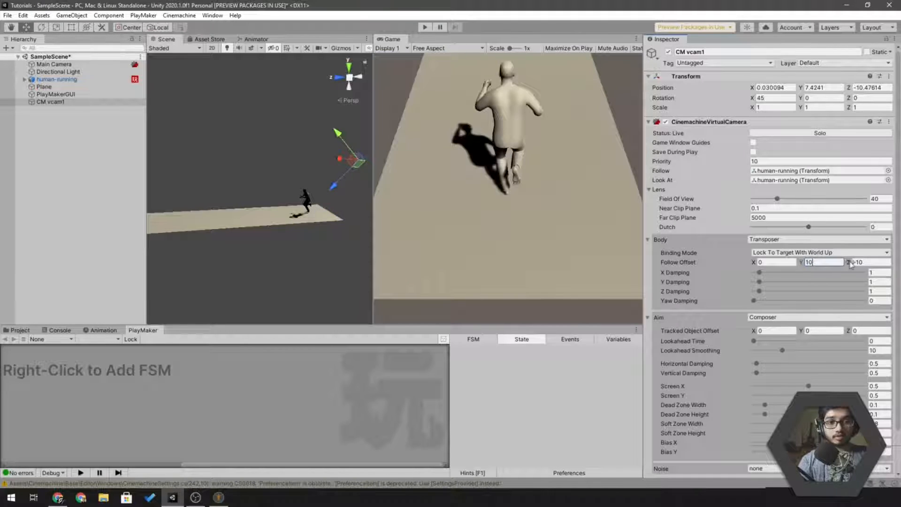
drag(850, 264, 746, 250)
drag(801, 263, 776, 263)
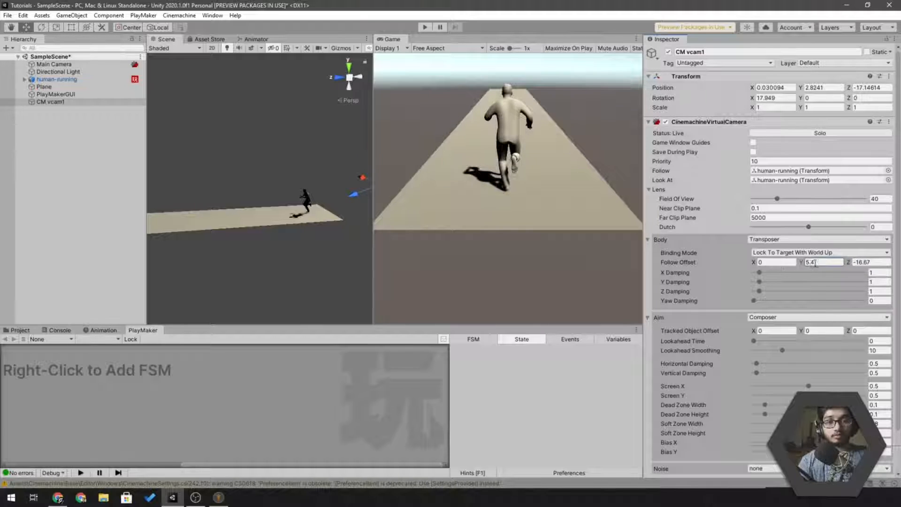
click(815, 263)
text(5.5)
click(868, 263)
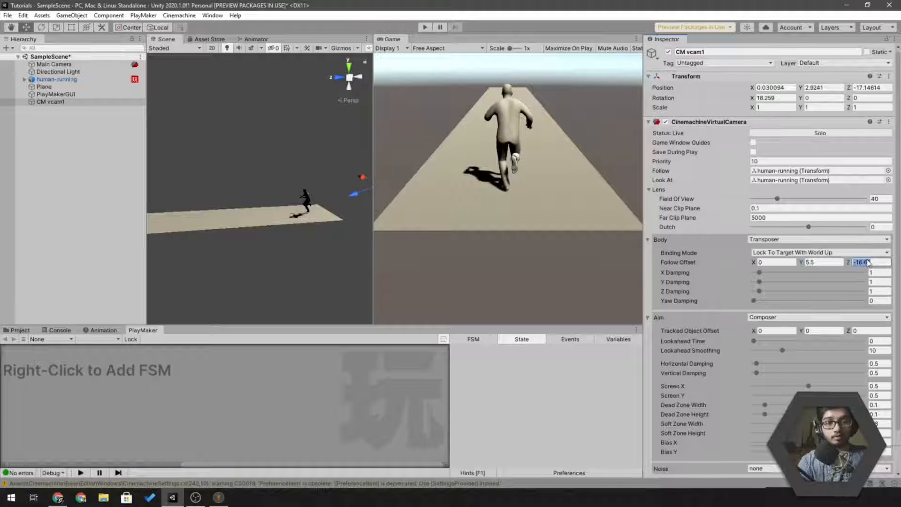
text(-15)
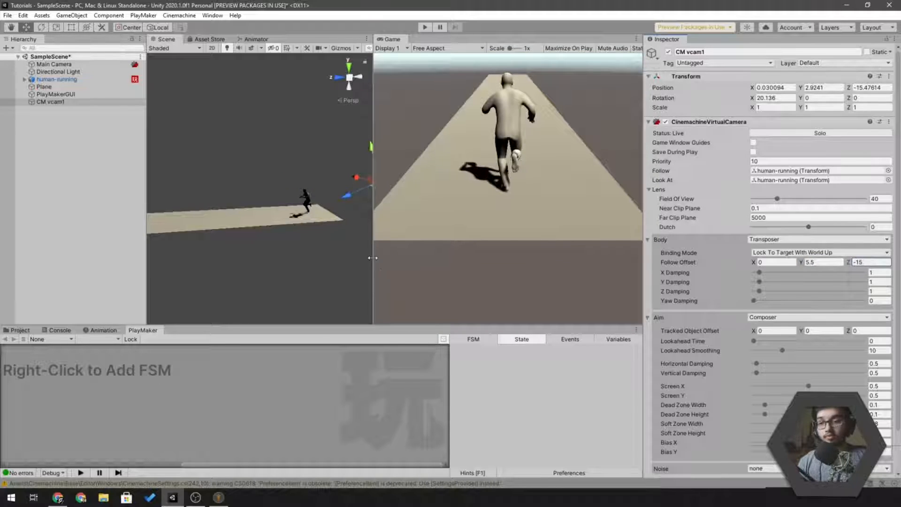
Widen the Game view and fine-tune the Follow Offset to 6.31 on Y and -16.03 on Z.
drag(373, 258, 332, 258)
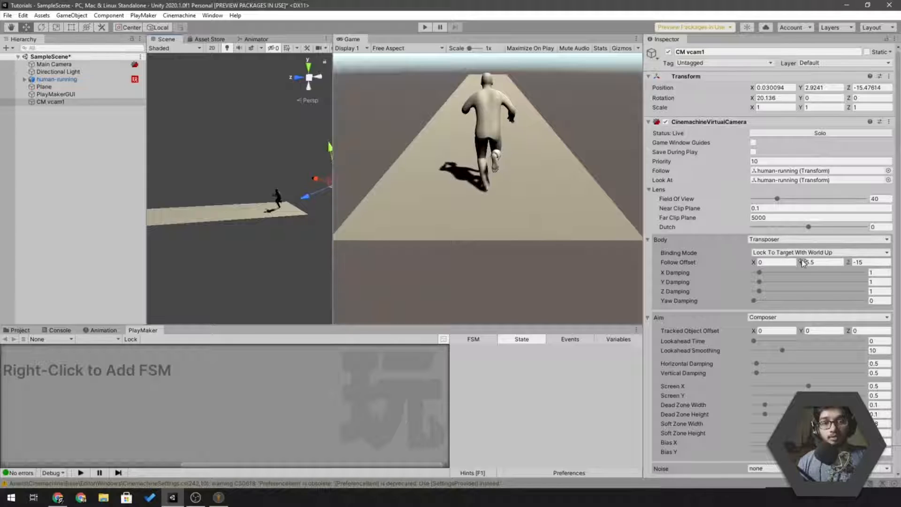
drag(803, 262, 839, 262)
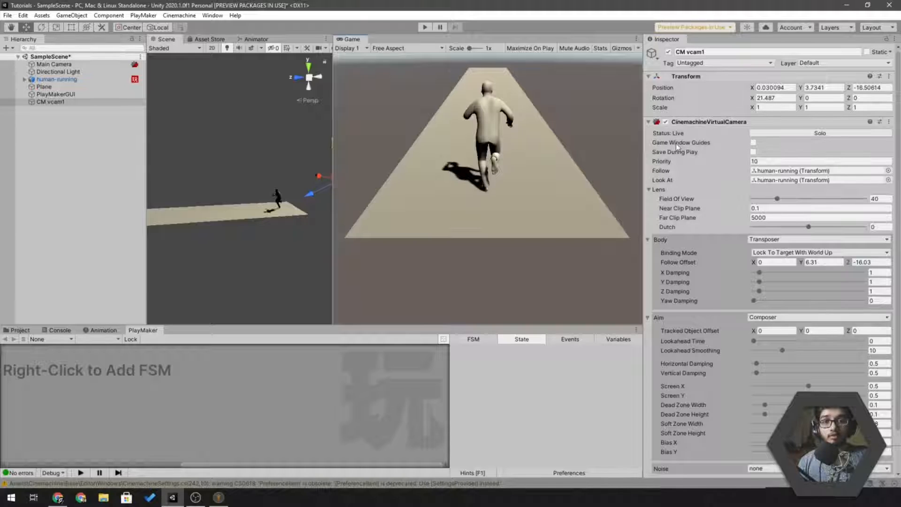
Turn on Game Window Guides and assign the character's mixamorig:Hips bone as the Follow target.
click(753, 142)
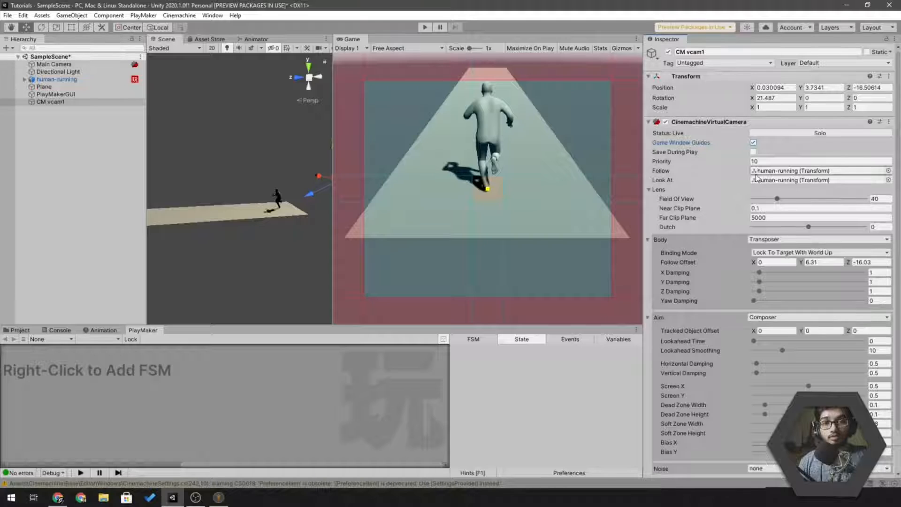
click(24, 79)
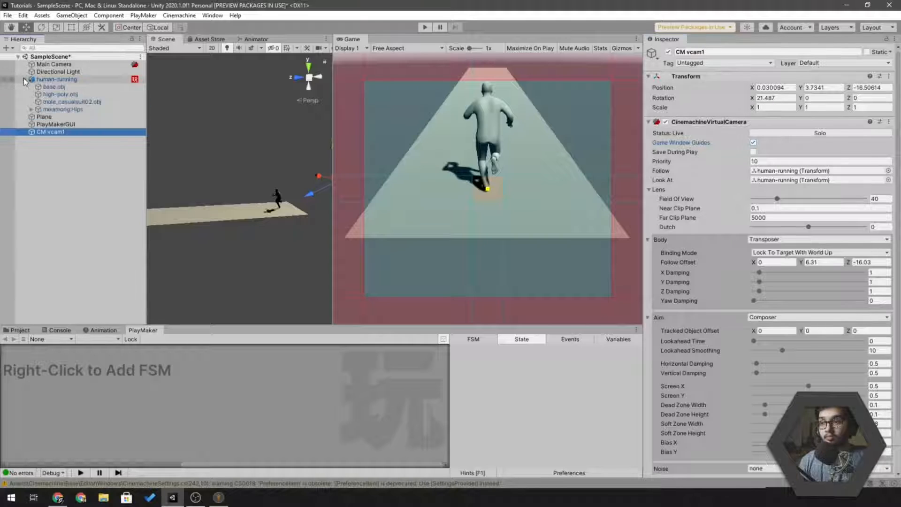
drag(42, 111, 779, 170)
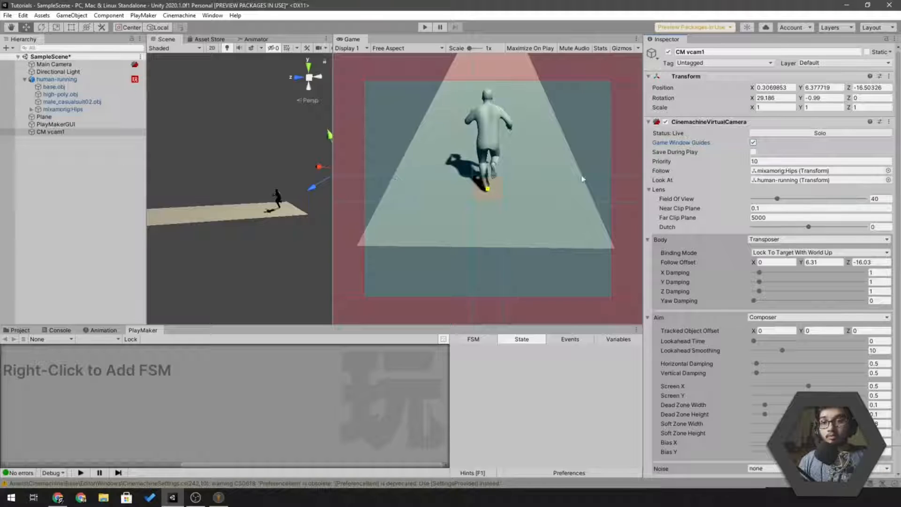
Expand the character's skeleton down to mixamorig:Head and assign that bone as both Follow and Look At target.
click(31, 109)
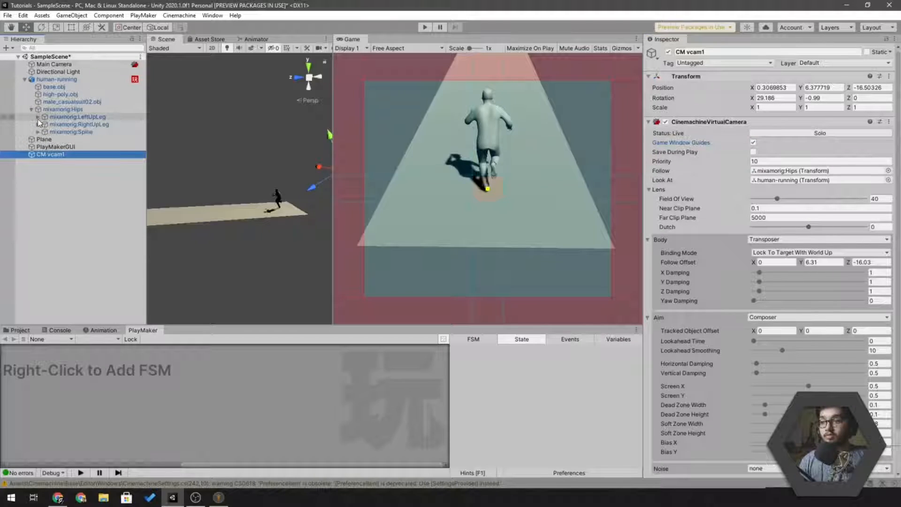
click(38, 118)
click(38, 119)
click(38, 131)
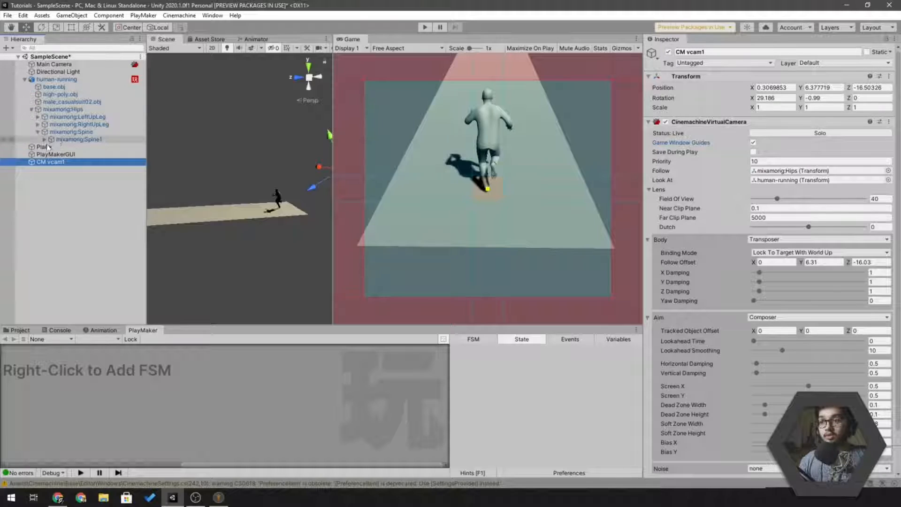
click(44, 140)
click(50, 147)
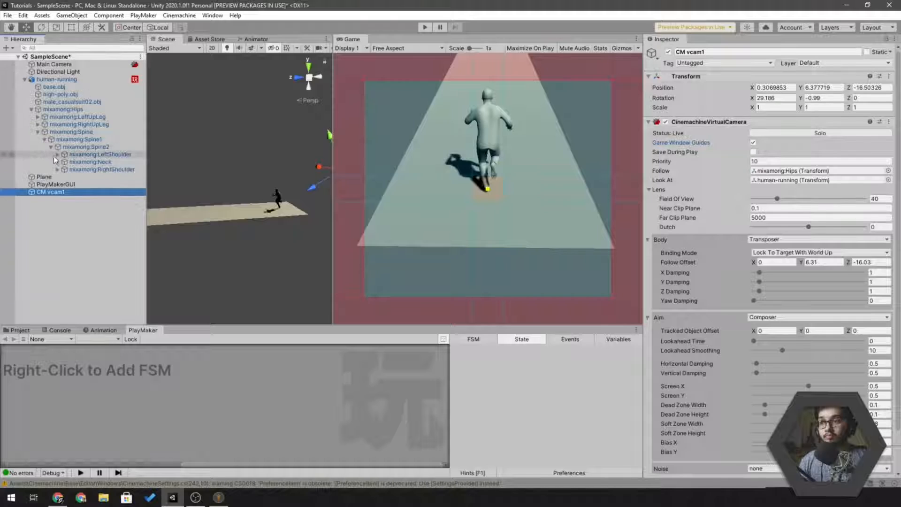
click(58, 162)
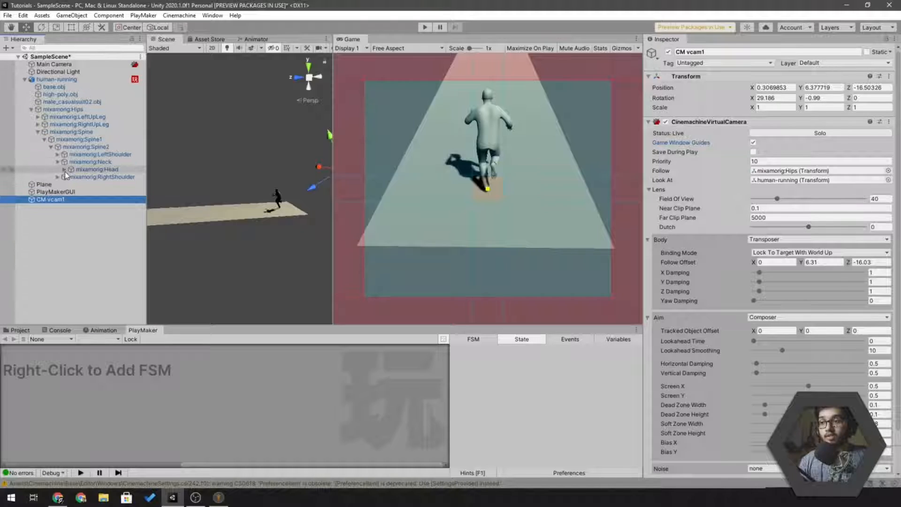
click(64, 169)
drag(64, 171, 829, 173)
drag(89, 170, 828, 183)
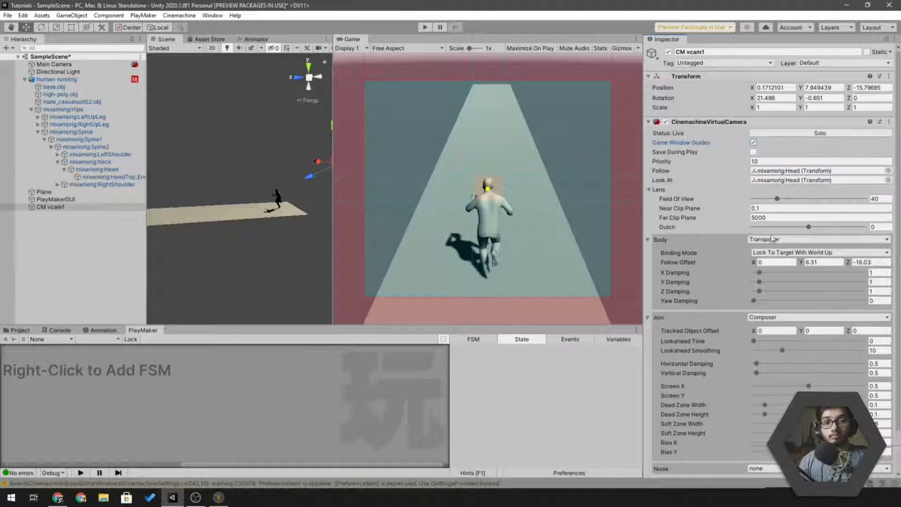
Set the Follow Offset to 2.5 on Y and -18.51 on Z, and turn off Game Window Guides.
click(804, 262)
text(2.5)
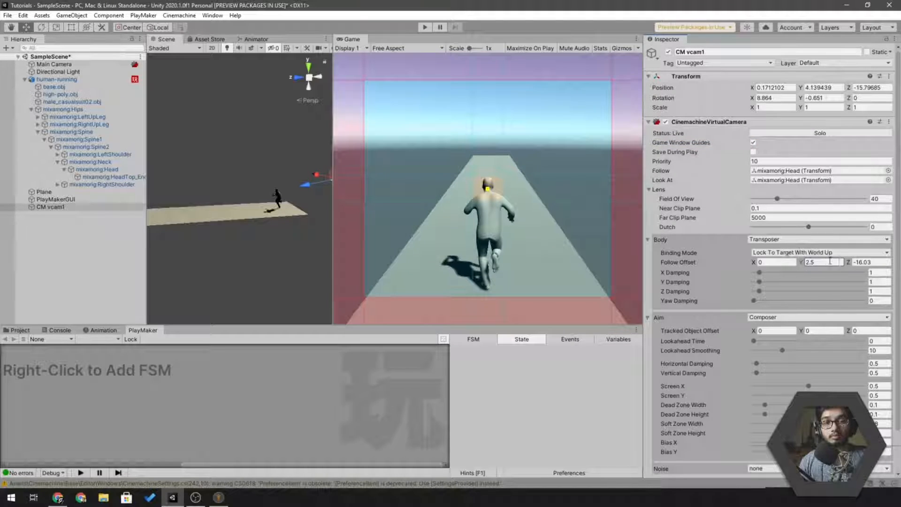
drag(848, 264, 837, 264)
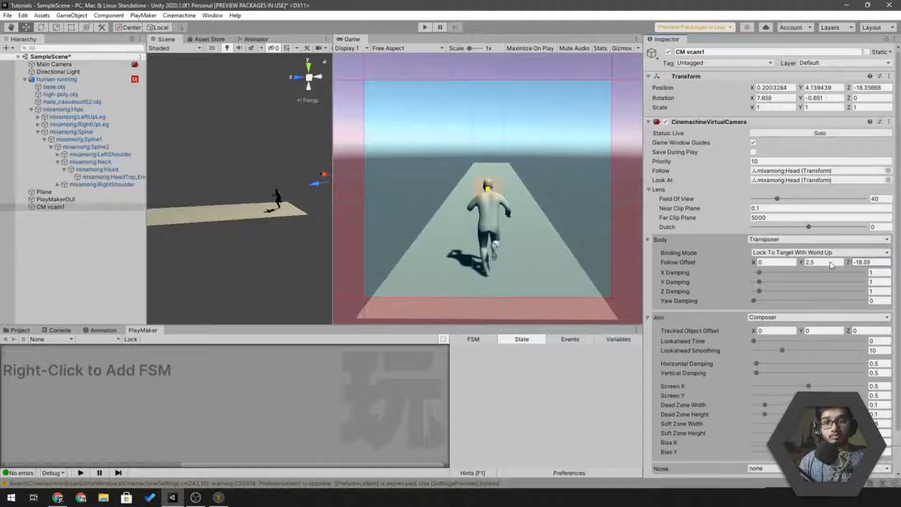
click(753, 142)
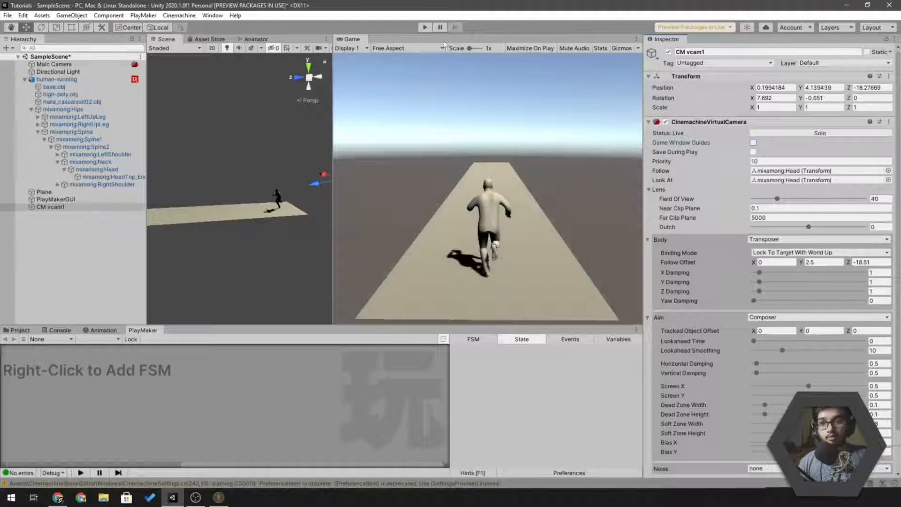
Play the scene to try out Yaw Damping values, stop playback, and set the virtual camera's Yaw Damping to 3.
click(426, 28)
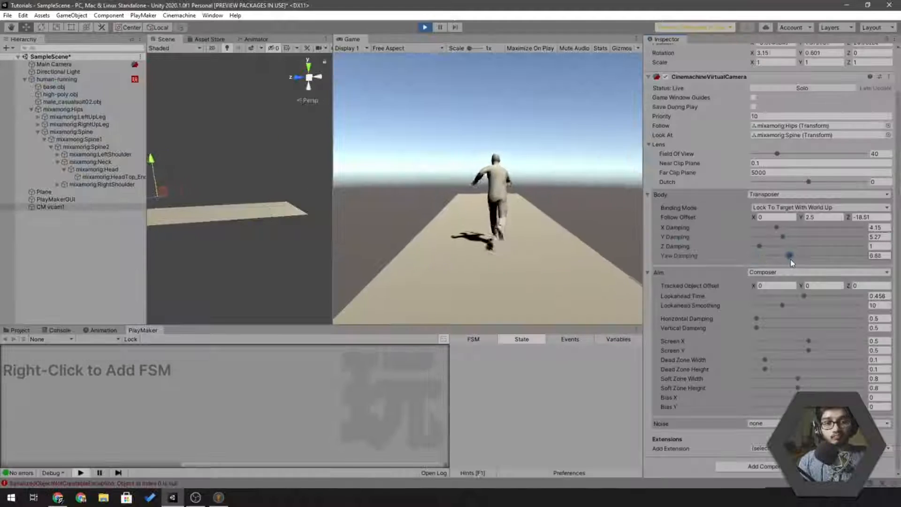
drag(790, 259, 769, 260)
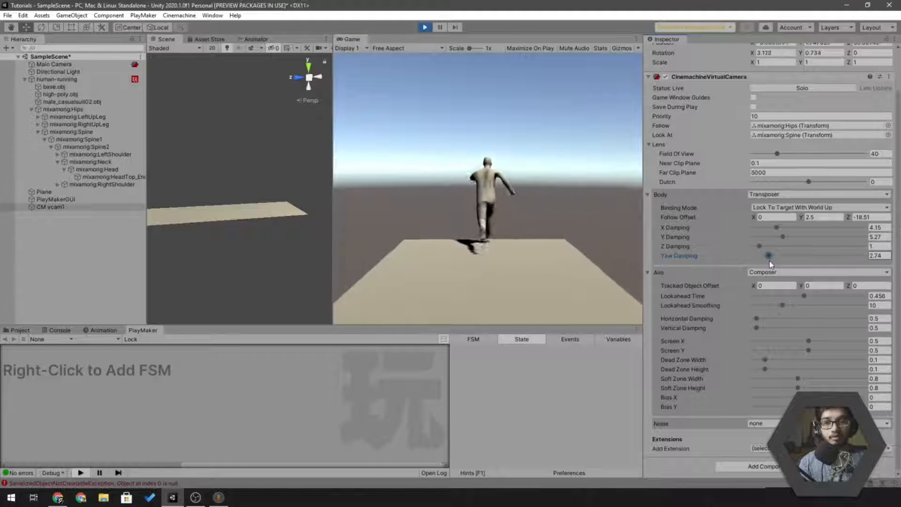
click(877, 255)
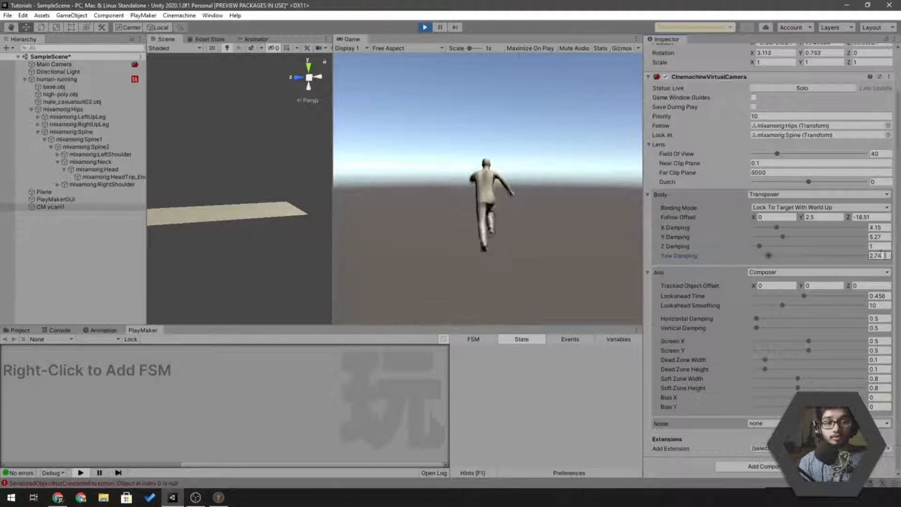
text(3)
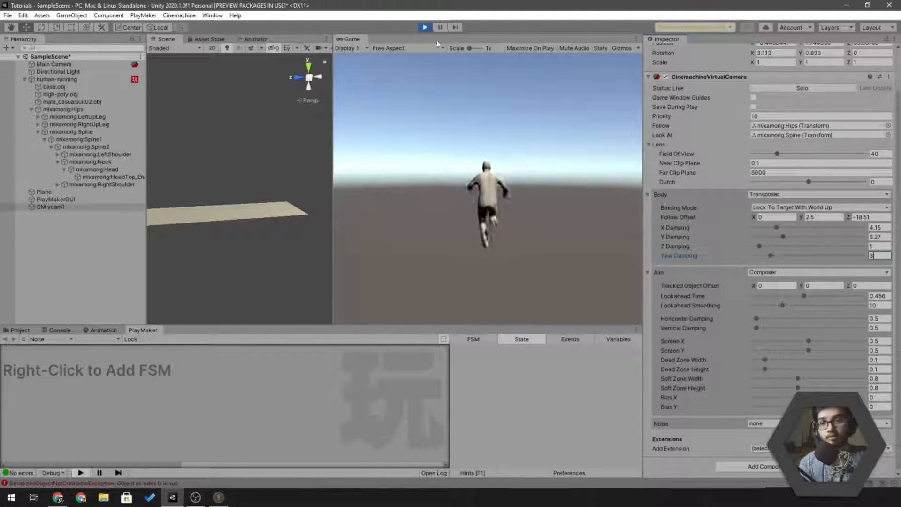
click(424, 27)
click(878, 256)
text(3)
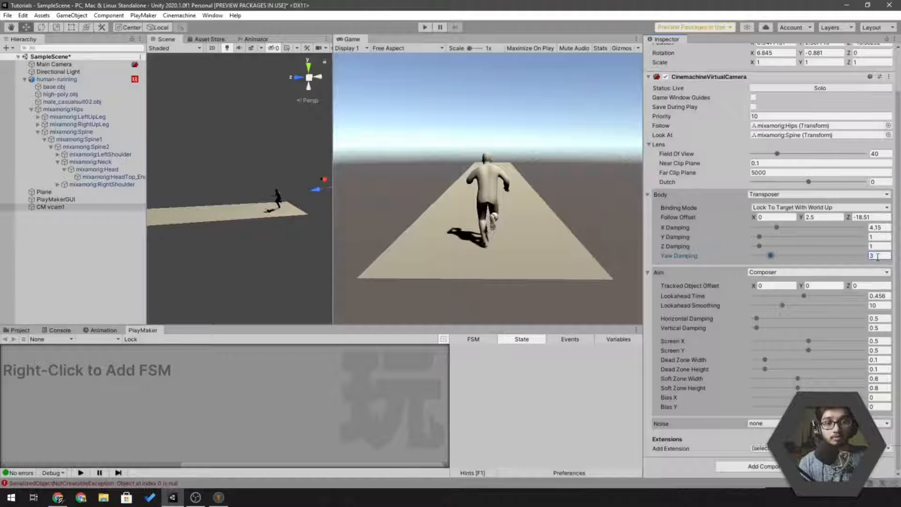
Play the scene again, try a Yaw Damping of 6 on the running game, and stop playback.
key(ctrl+p)
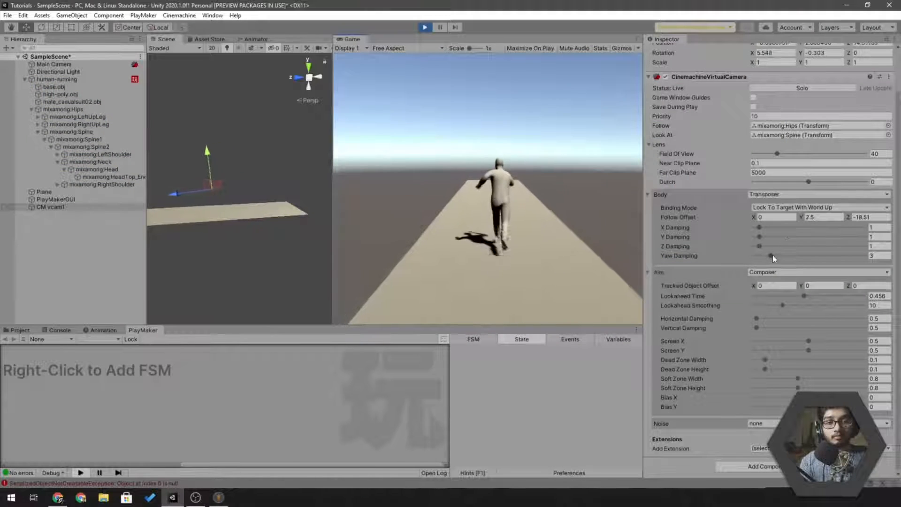
click(784, 255)
drag(888, 258, 863, 257)
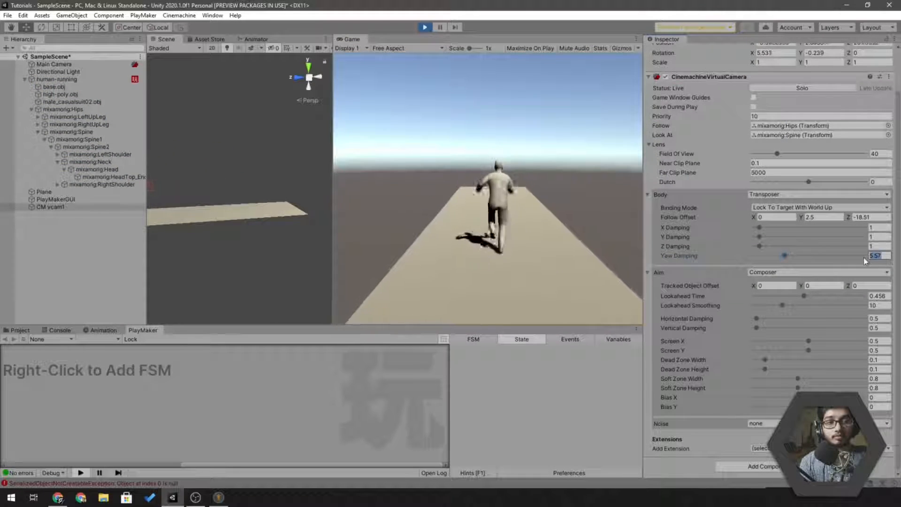
text(6)
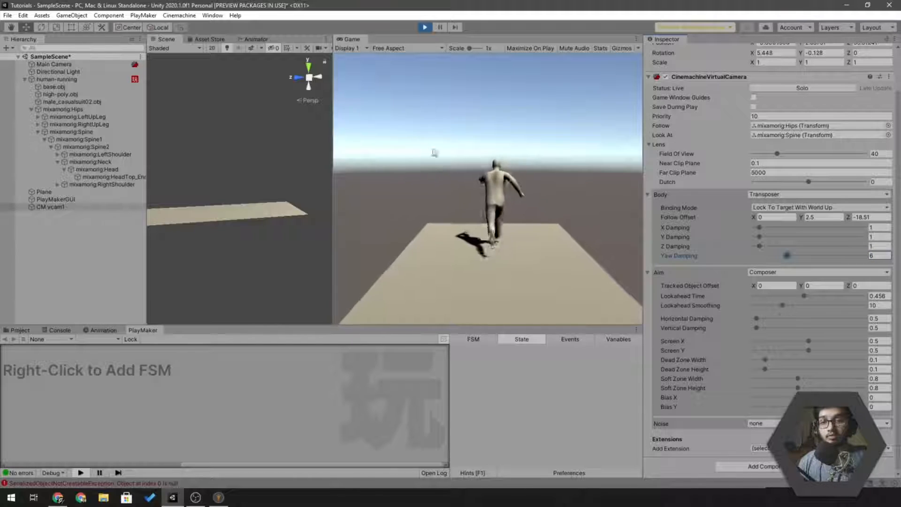
key(ctrl+p)
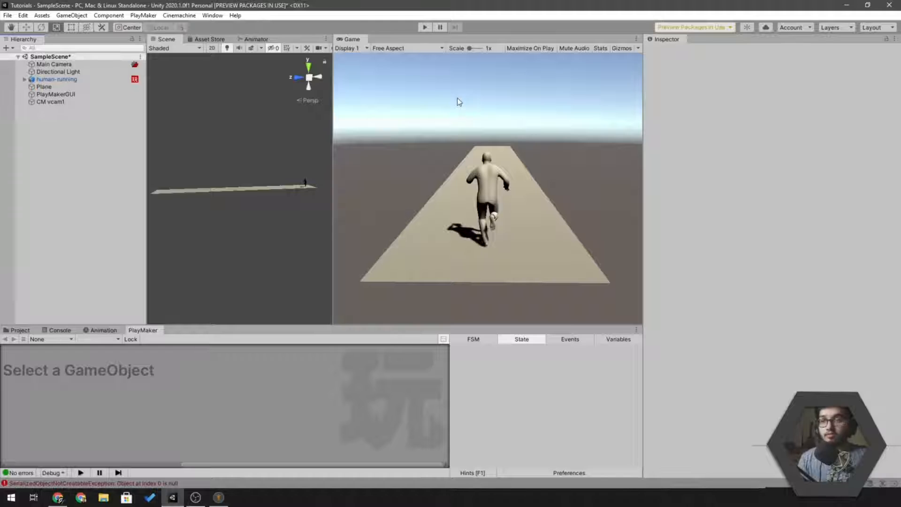